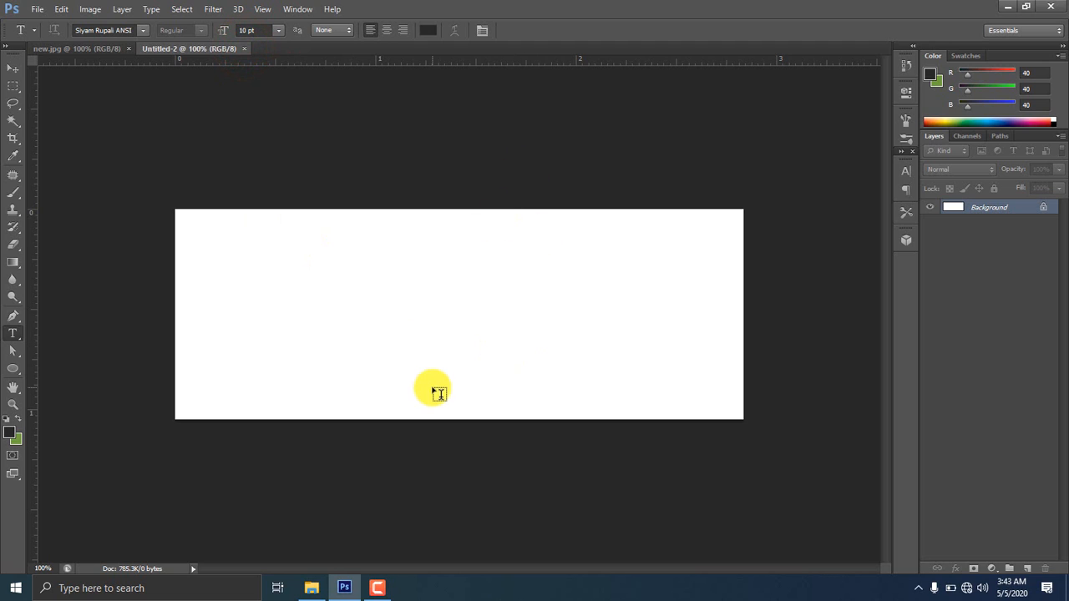
Draw a dark square with the Rectangle Tool on the banner's right half
click(13, 368)
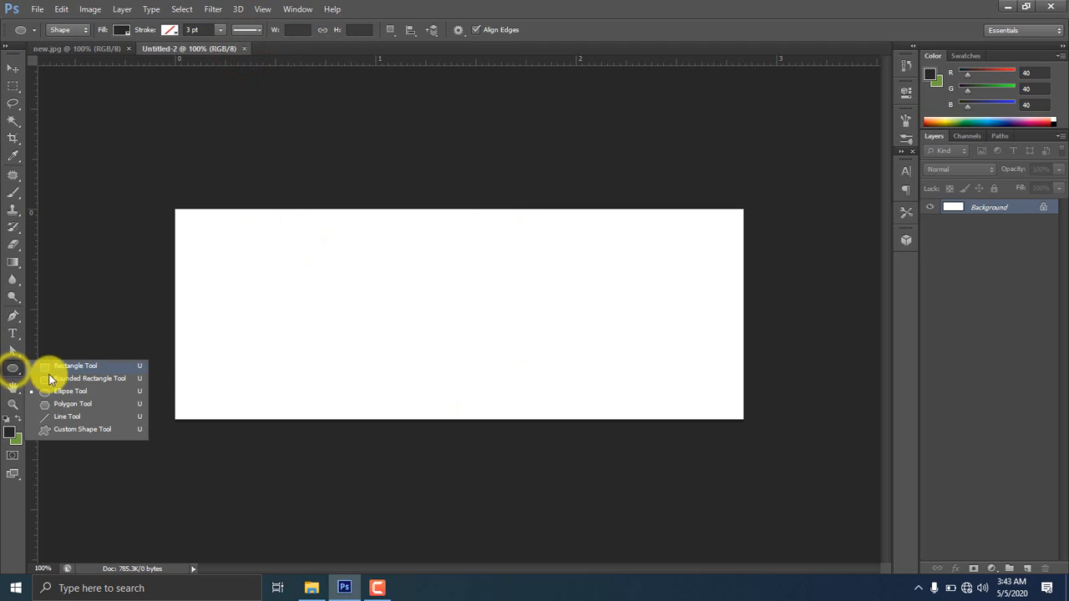
click(73, 368)
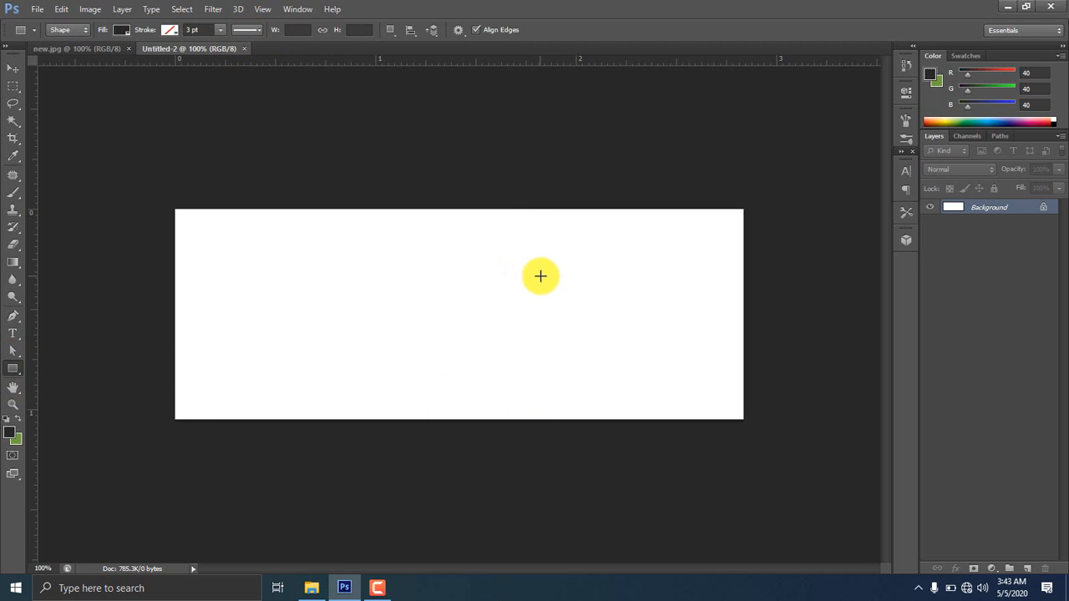
drag(570, 274, 645, 350)
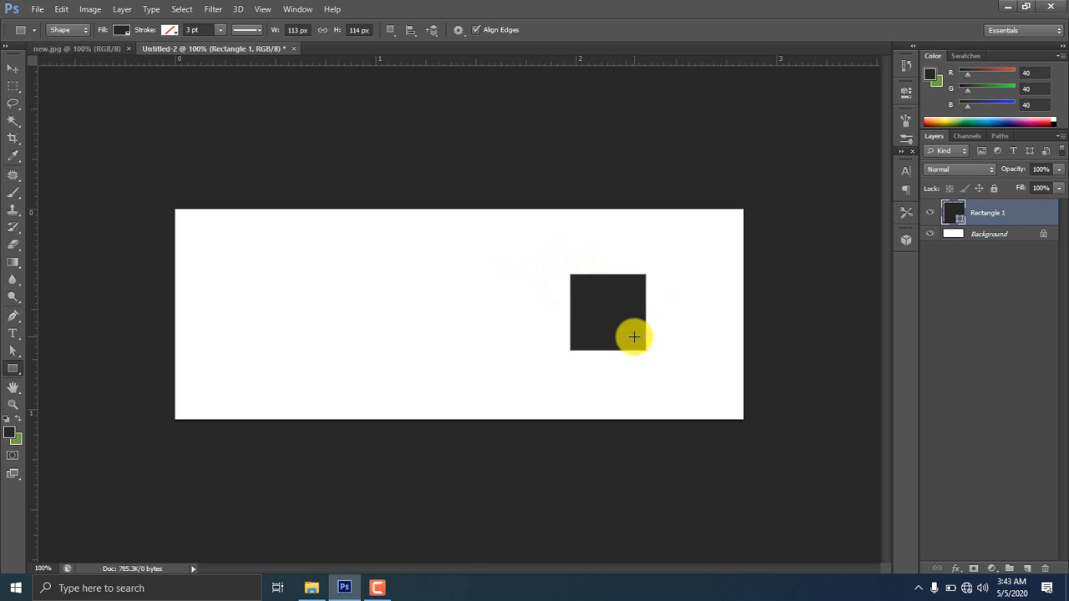
Rotate the square 45° into a large diamond over the top edge and duplicate it
key(ctrl+t)
drag(656, 269, 552, 150)
drag(556, 240, 558, 224)
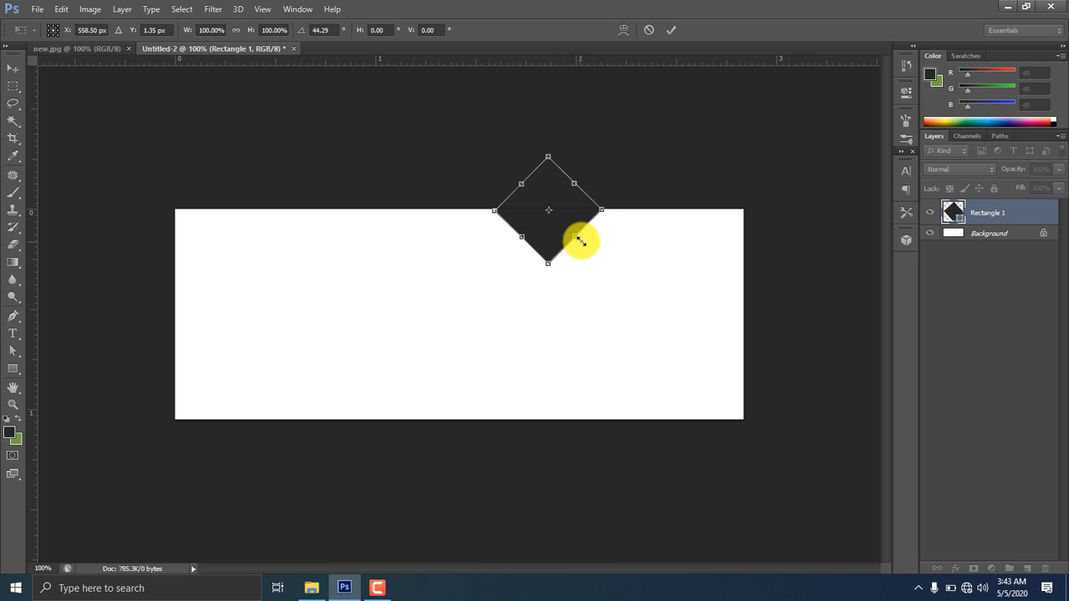
drag(549, 268, 552, 279)
key(Return)
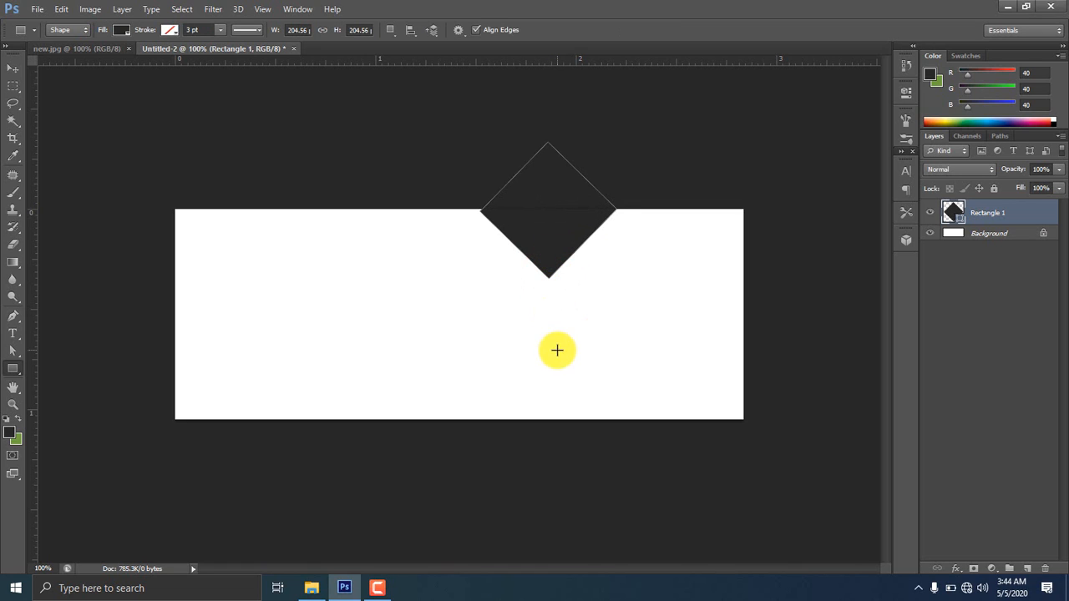
key(ctrl+j)
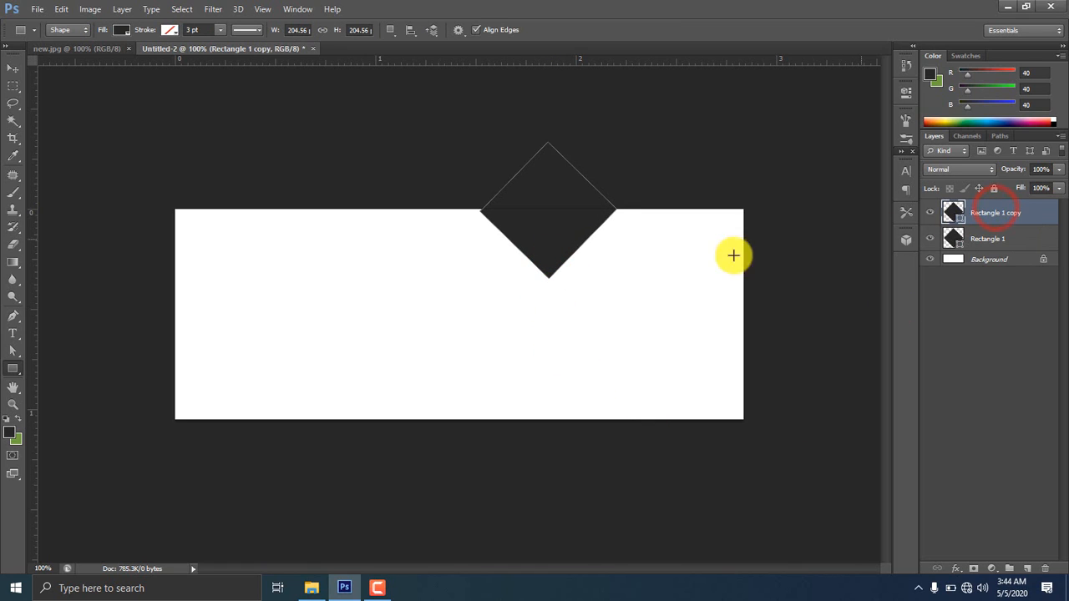
Move the diamond copy down to straddle the bottom edge as an upward triangle
click(13, 67)
drag(569, 239, 677, 443)
key(ctrl+t)
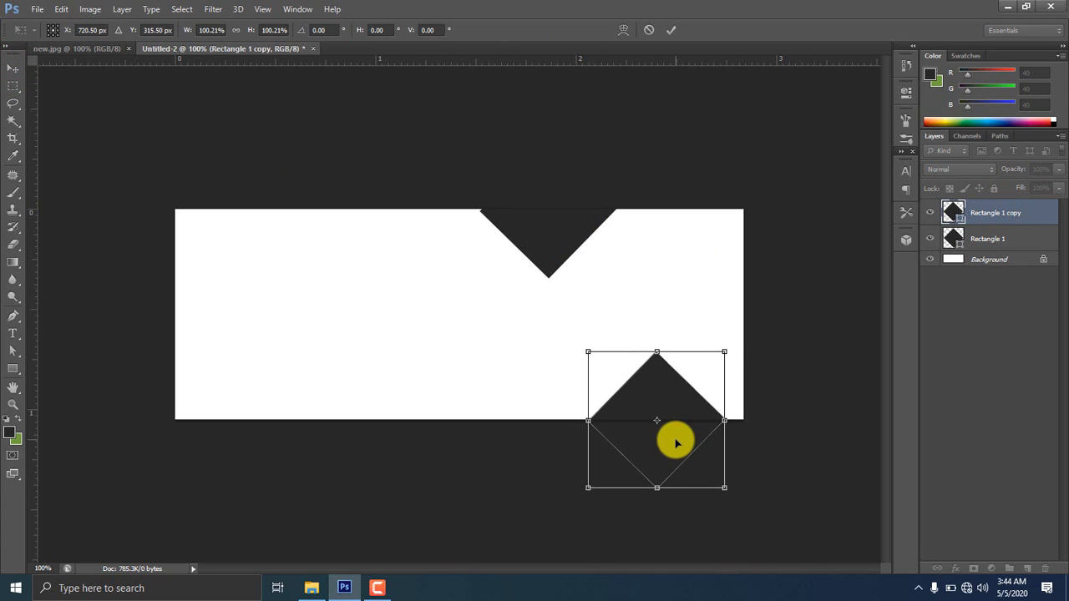
key(Return)
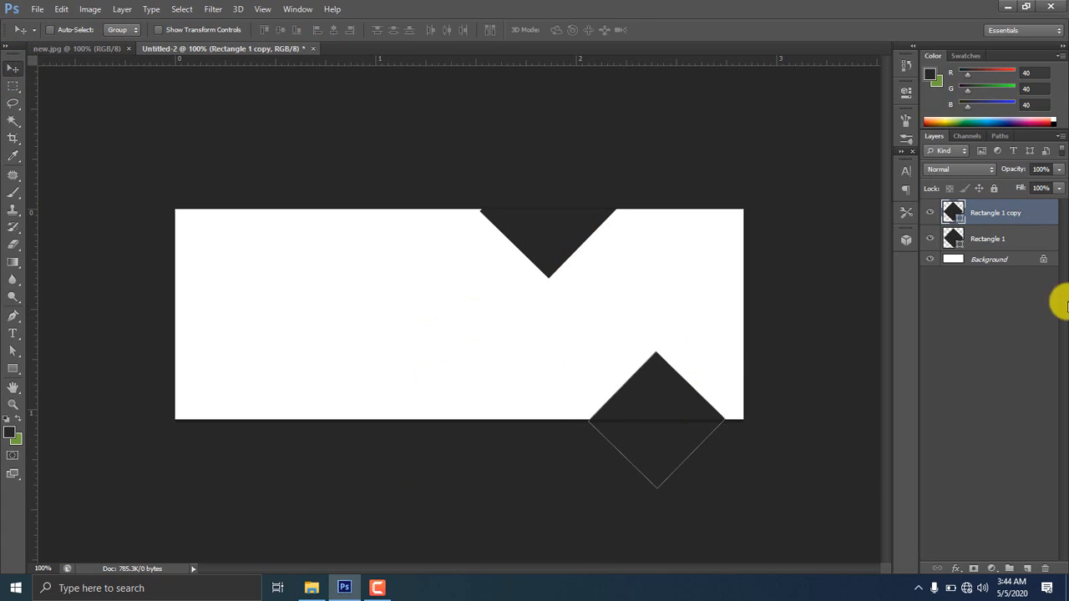
Duplicate that layer and shrink the new diamond to about 60% between the triangles
right_click(993, 222)
click(1014, 220)
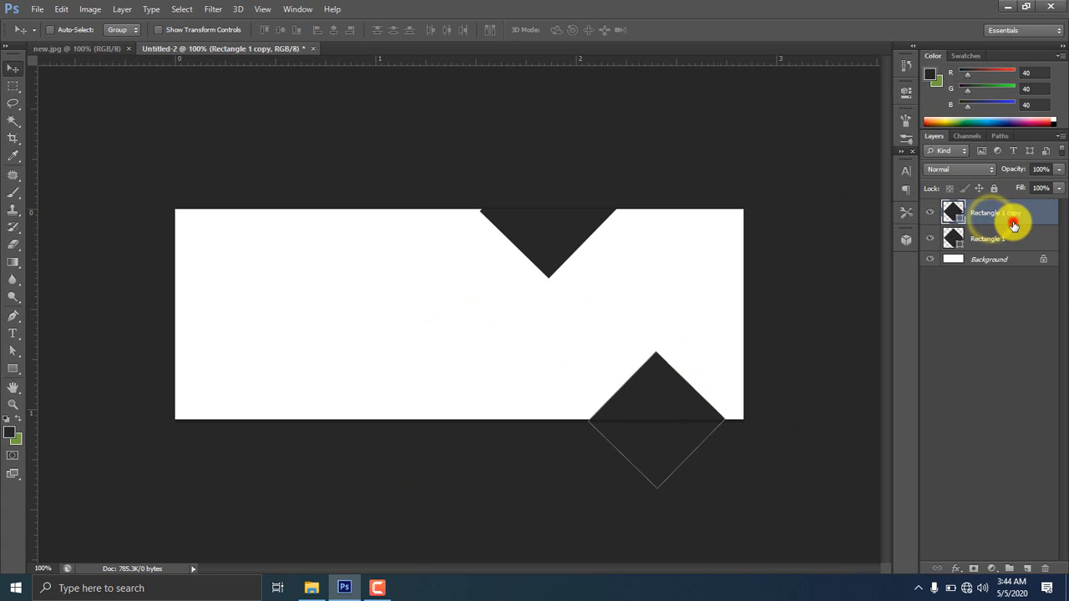
drag(1014, 220, 1026, 569)
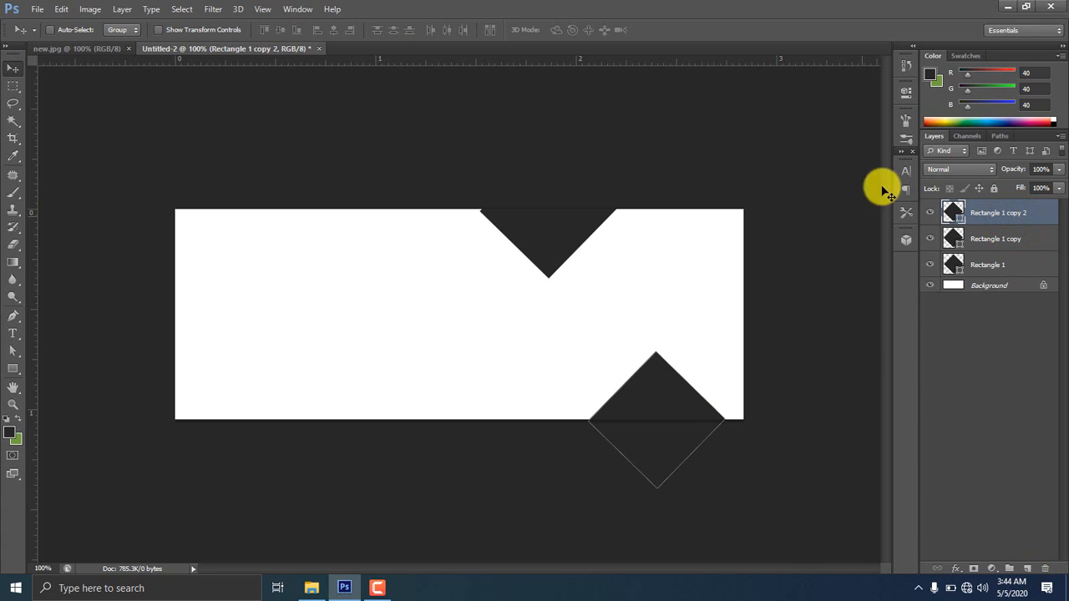
drag(654, 384, 620, 286)
key(ctrl+t)
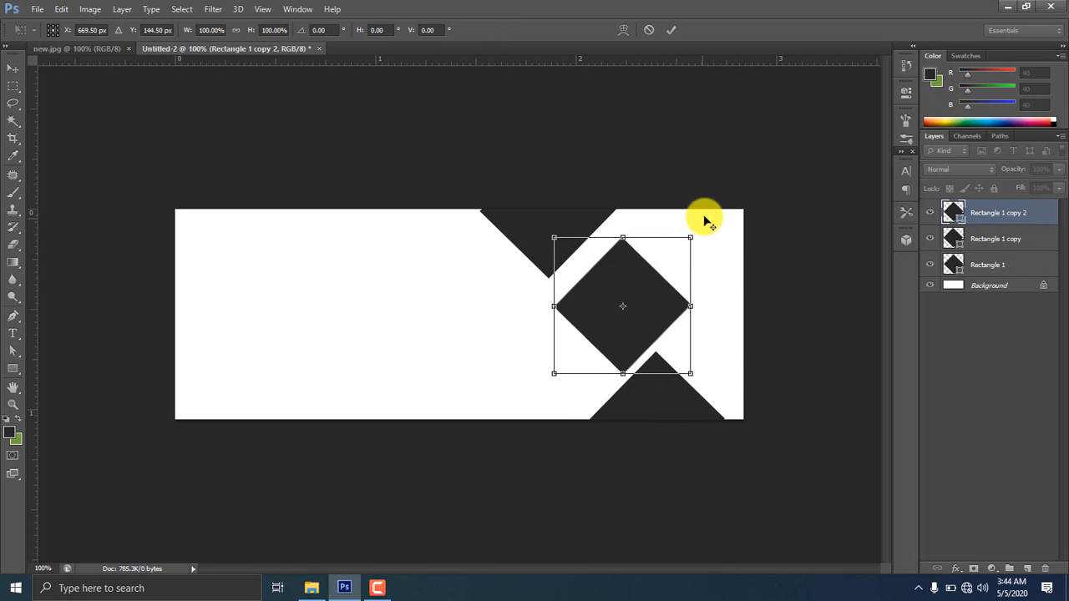
drag(688, 237, 668, 271)
drag(654, 298, 621, 272)
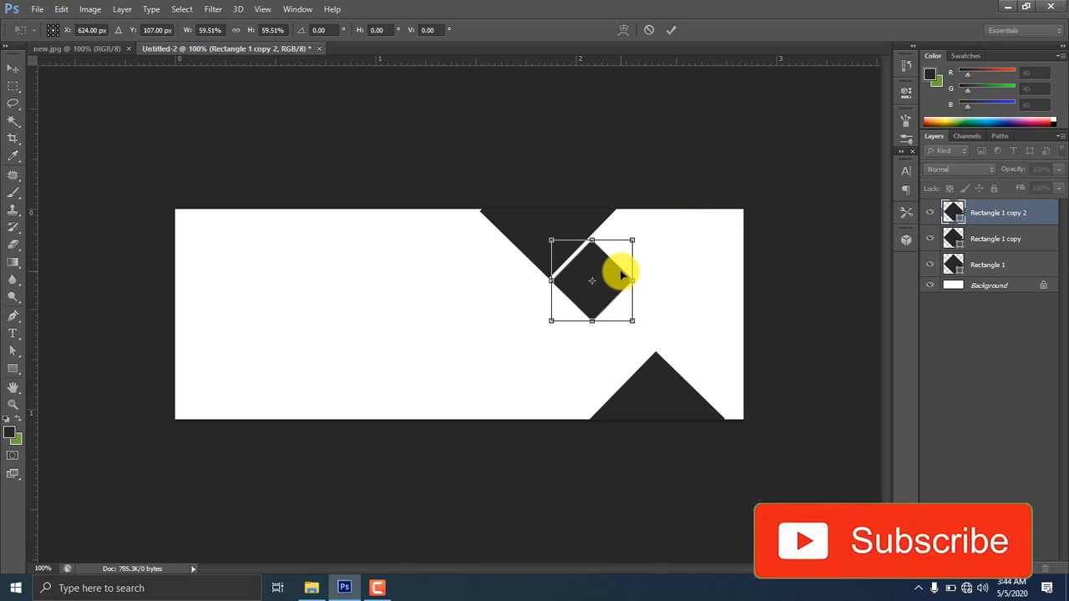
key(Return)
click(928, 260)
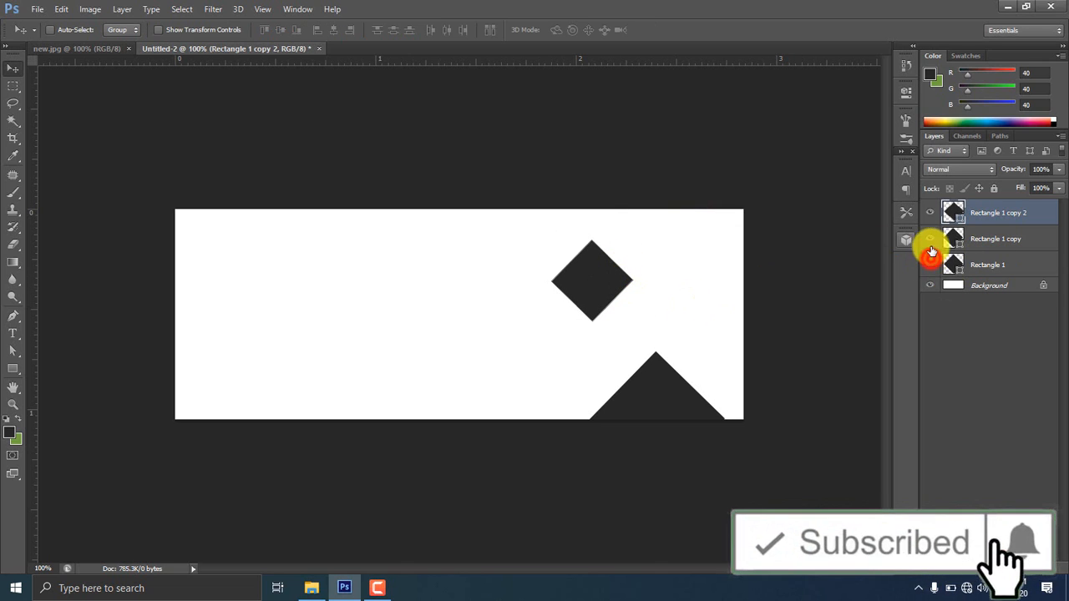
Duplicate the small diamond twice, placing copies below-right and to the left
click(929, 260)
click(930, 205)
click(931, 205)
drag(969, 206, 971, 204)
key(ctrl+j)
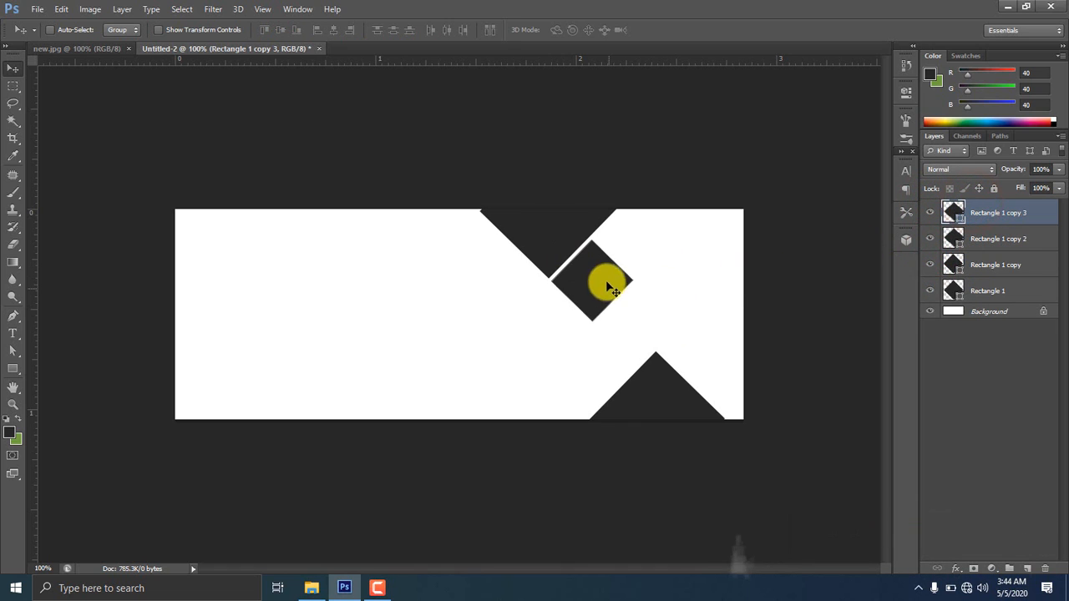
drag(604, 281, 649, 329)
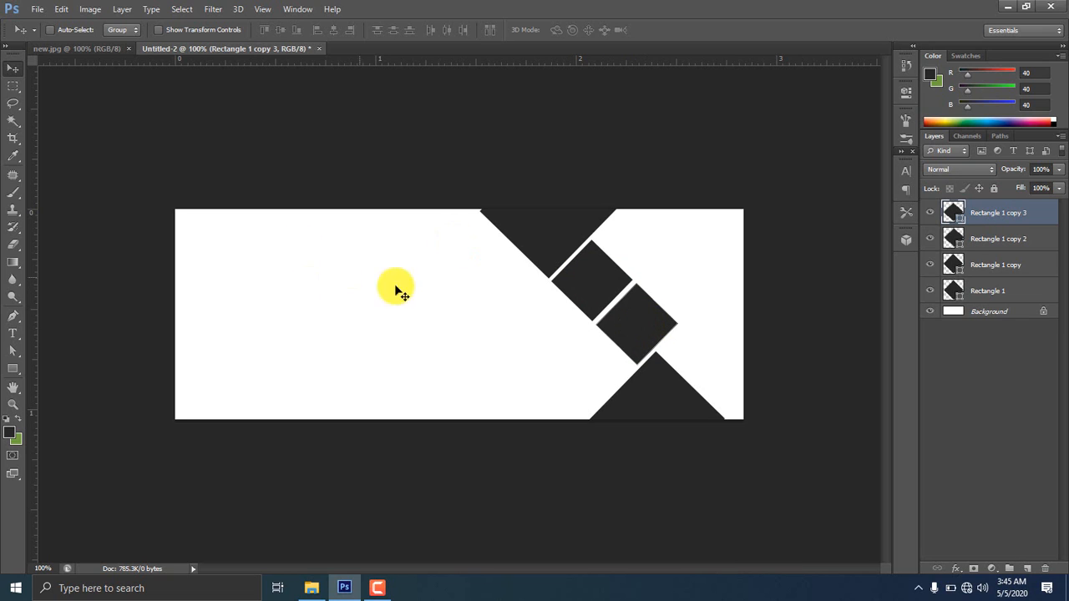
key(ctrl+j)
drag(637, 320, 549, 320)
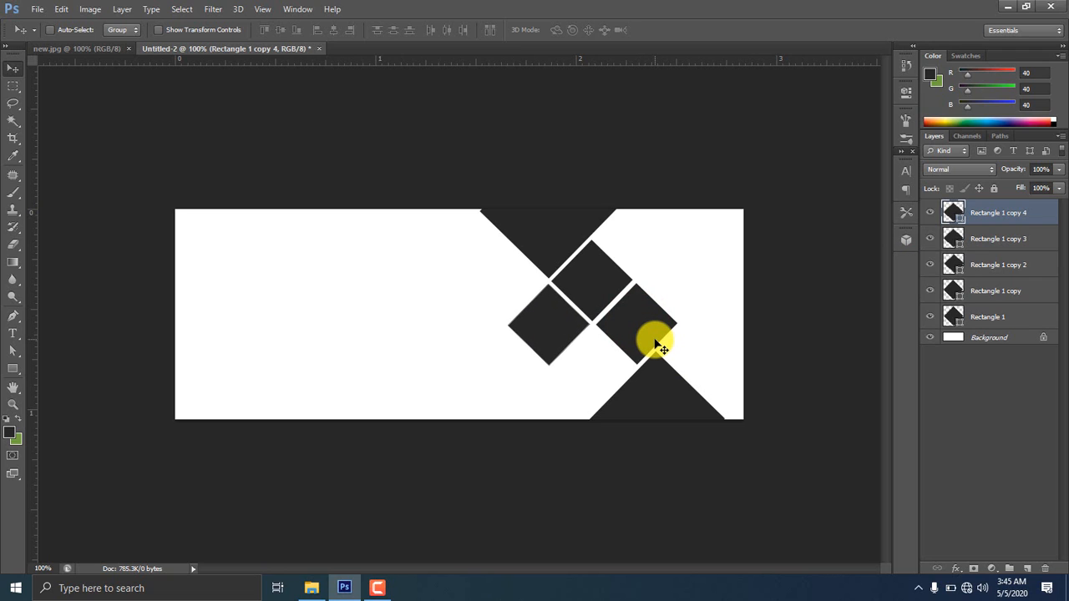
Add a resized diamond below the cluster and another copy at its upper left
key(ctrl+j)
drag(549, 327, 629, 393)
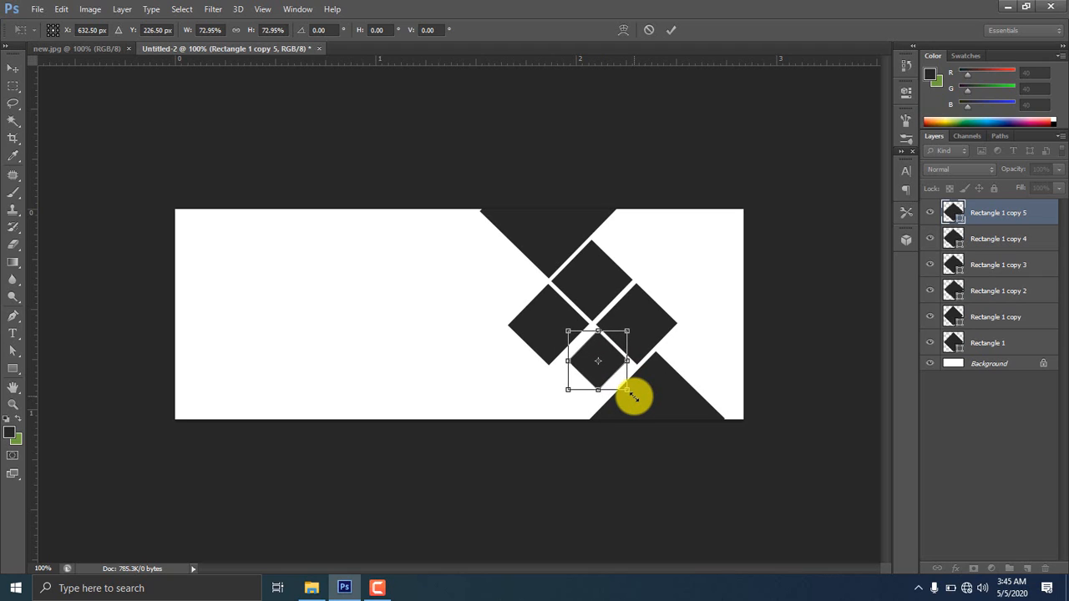
key(Return)
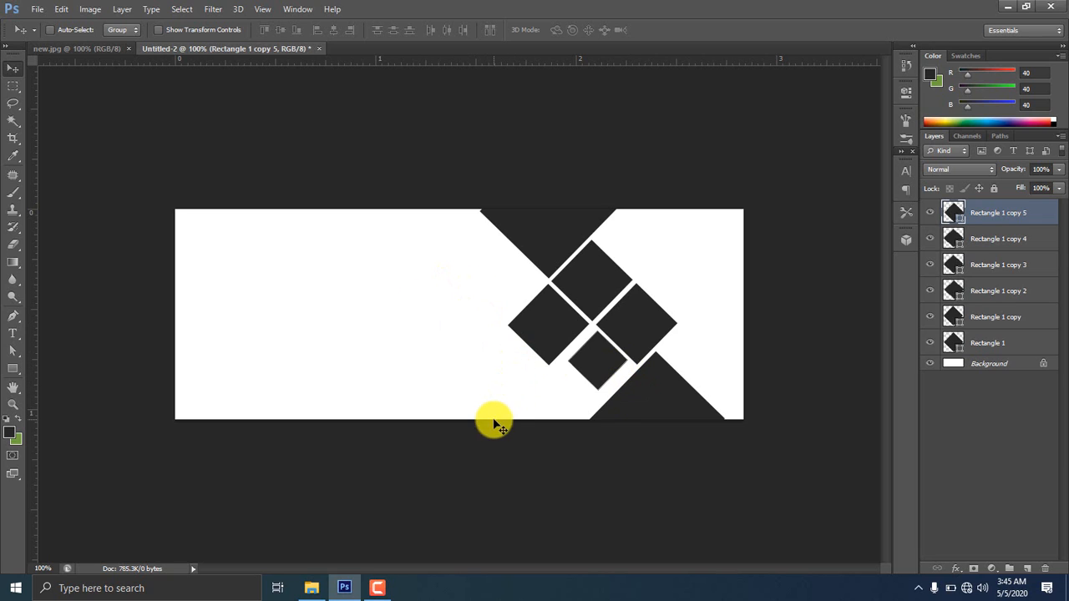
click(389, 588)
click(1006, 532)
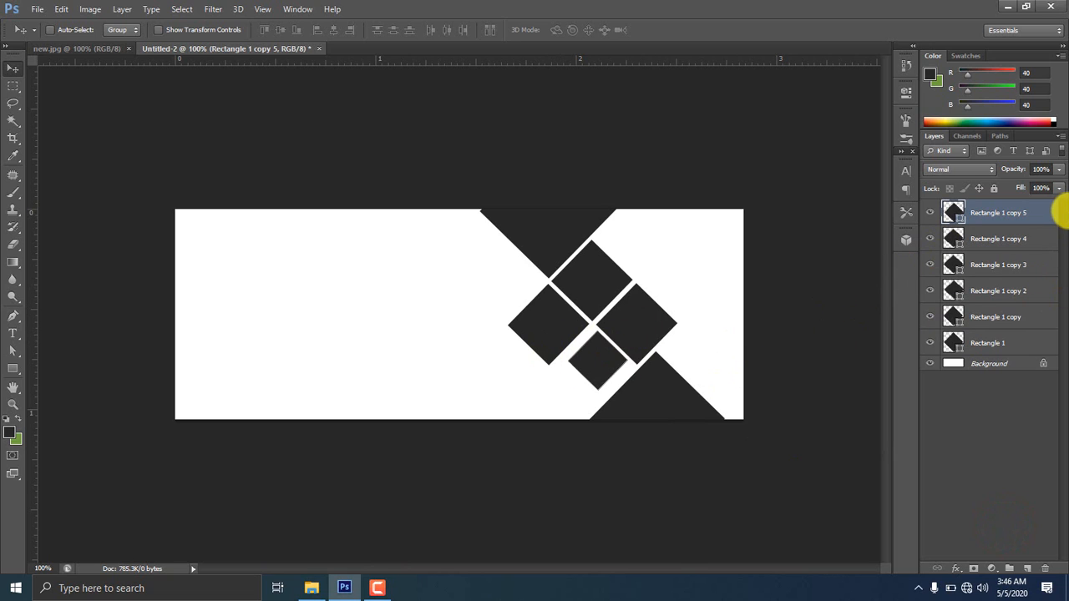
key(ctrl+j)
drag(604, 353, 524, 278)
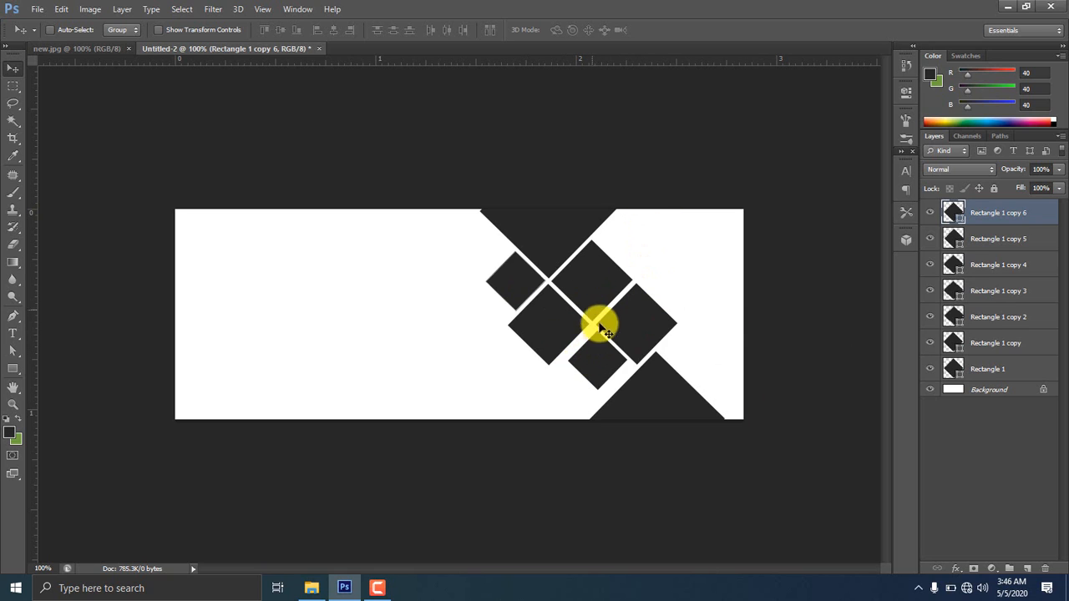
Shrink Rectangle 1 copy 5 to about 61% and nudge it up and right
click(926, 240)
click(927, 240)
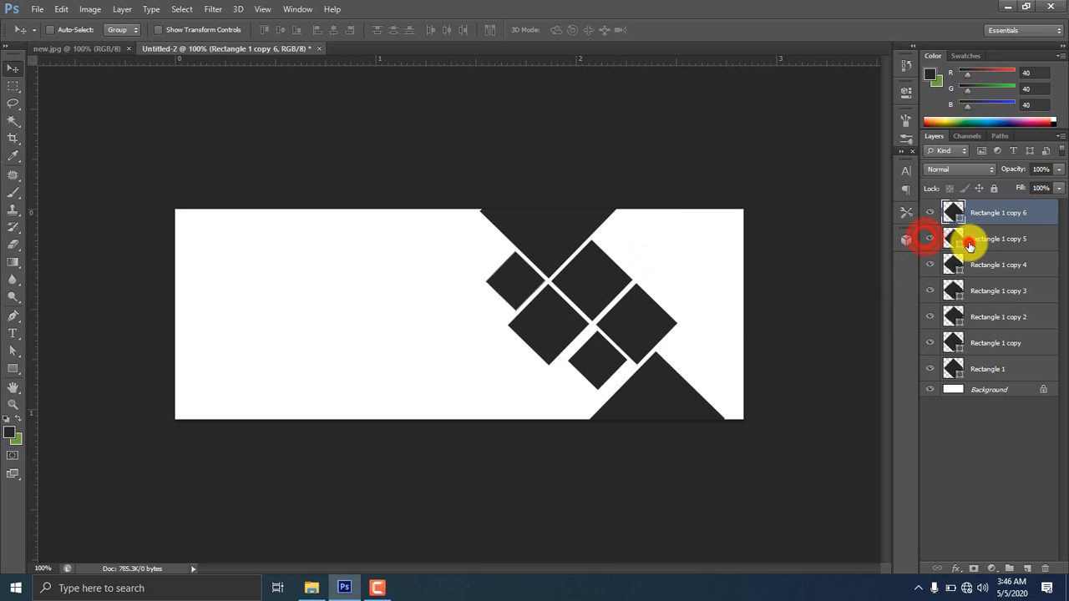
click(971, 241)
key(ctrl+t)
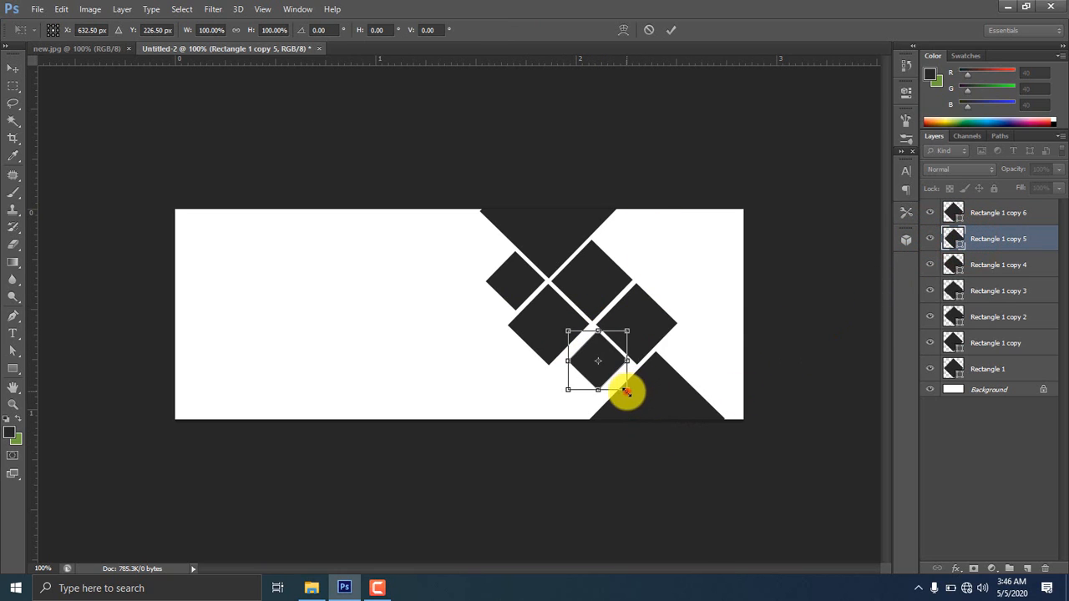
mouse_move(626, 392)
mouse_down()
mouse_move(609, 370)
mouse_move(626, 383)
mouse_up()
key(Right)
key(Up)
key(Right)
key(Up)
key(Right)
key(Up)
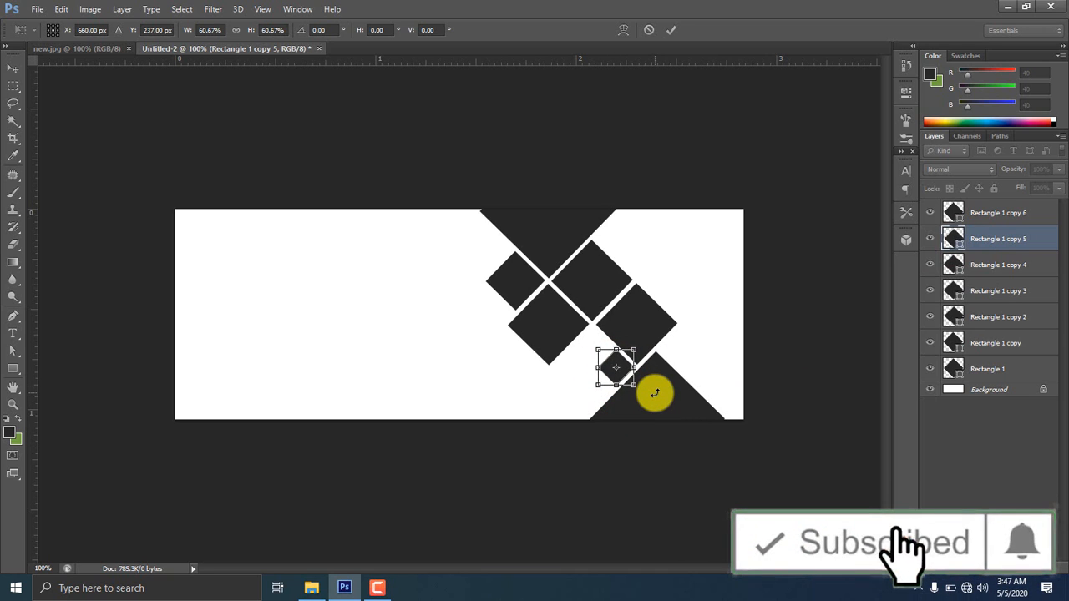
key(Return)
Alt-drag a copy of the upper-left diamond near the lowest one and scale it to 73%
click(528, 283)
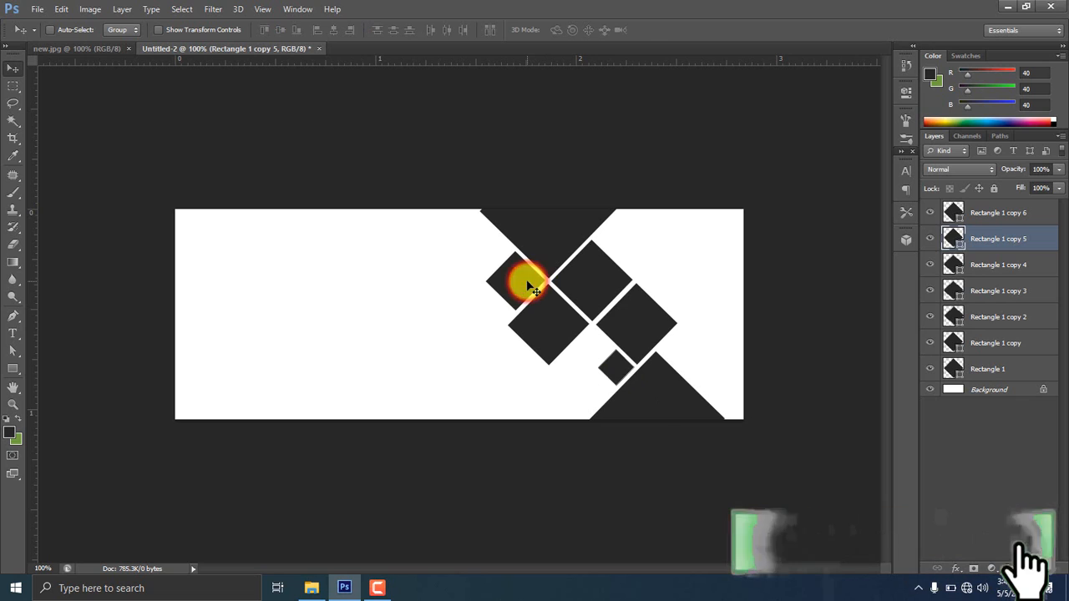
click(961, 212)
drag(508, 279, 568, 341)
key(ctrl+t)
drag(610, 374, 601, 355)
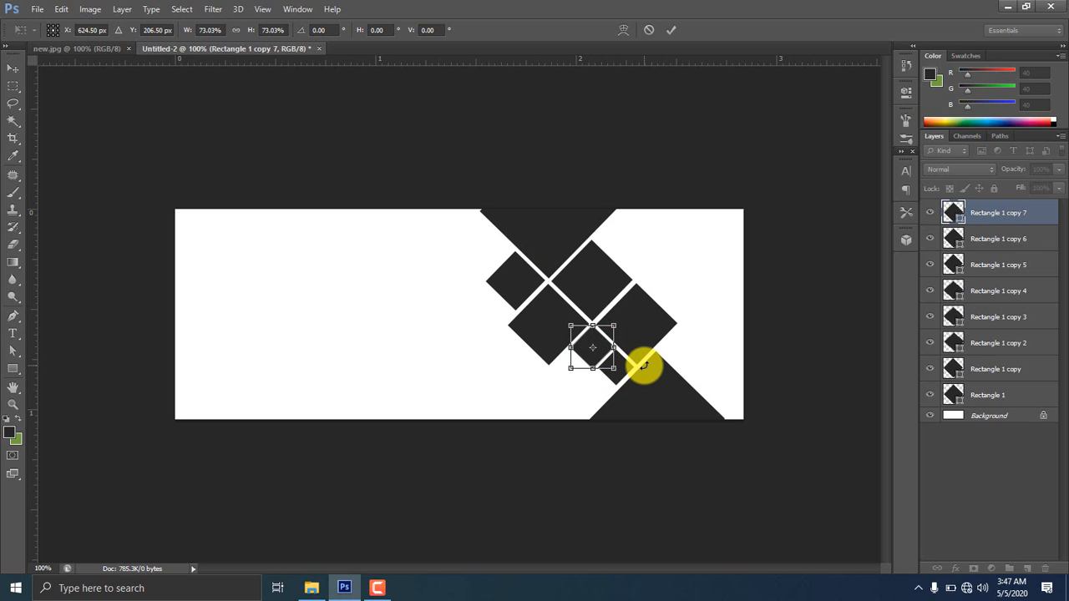
key(Return)
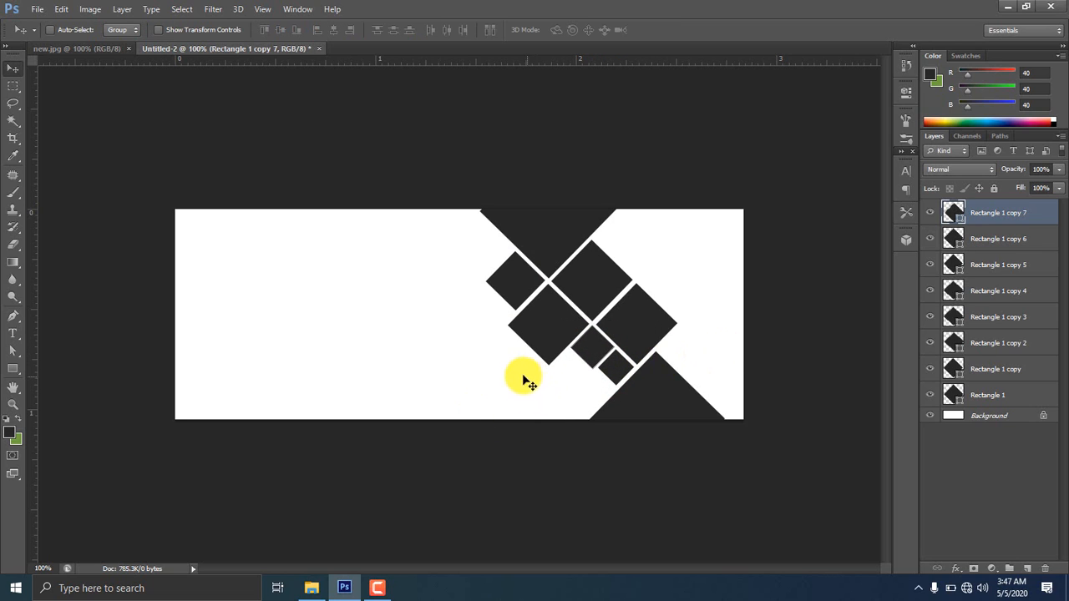
Alt-drag the bottom triangle left to create Rectangle 1 copy 8, then check diamond layers
click(954, 369)
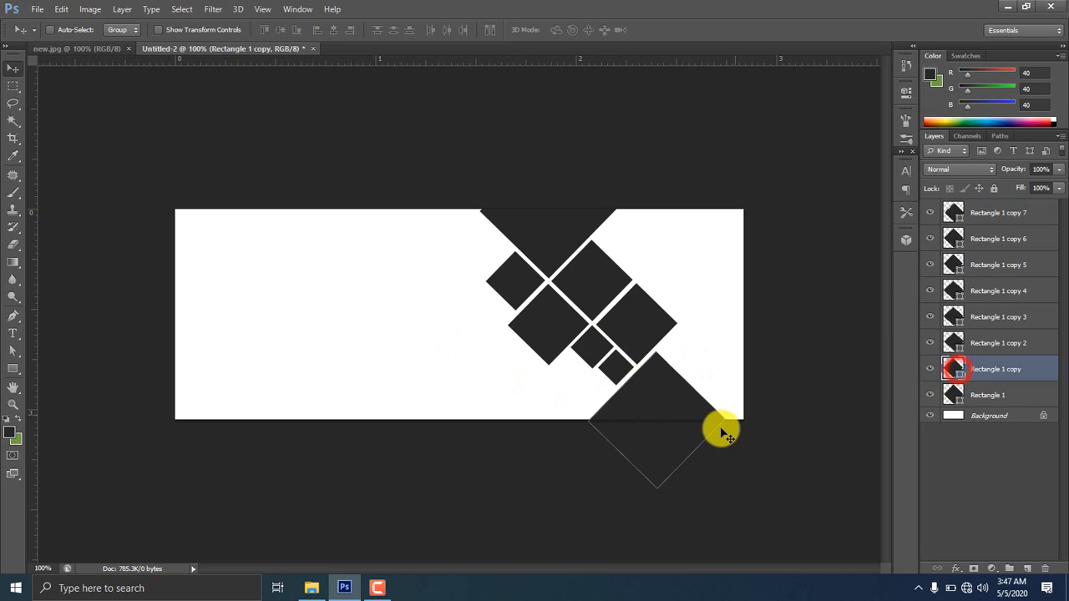
drag(673, 408, 539, 406)
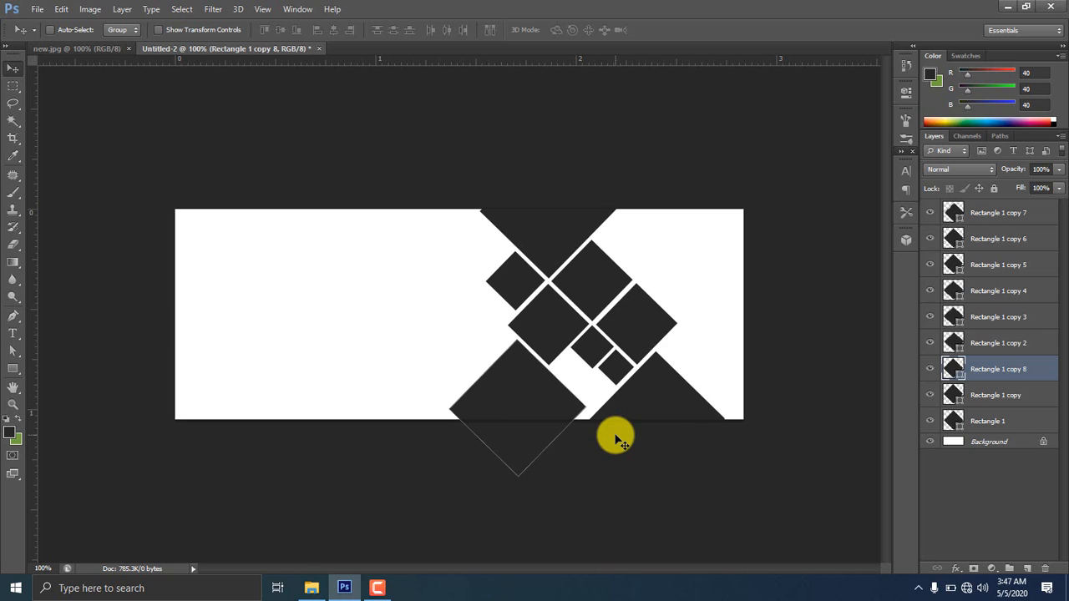
click(992, 210)
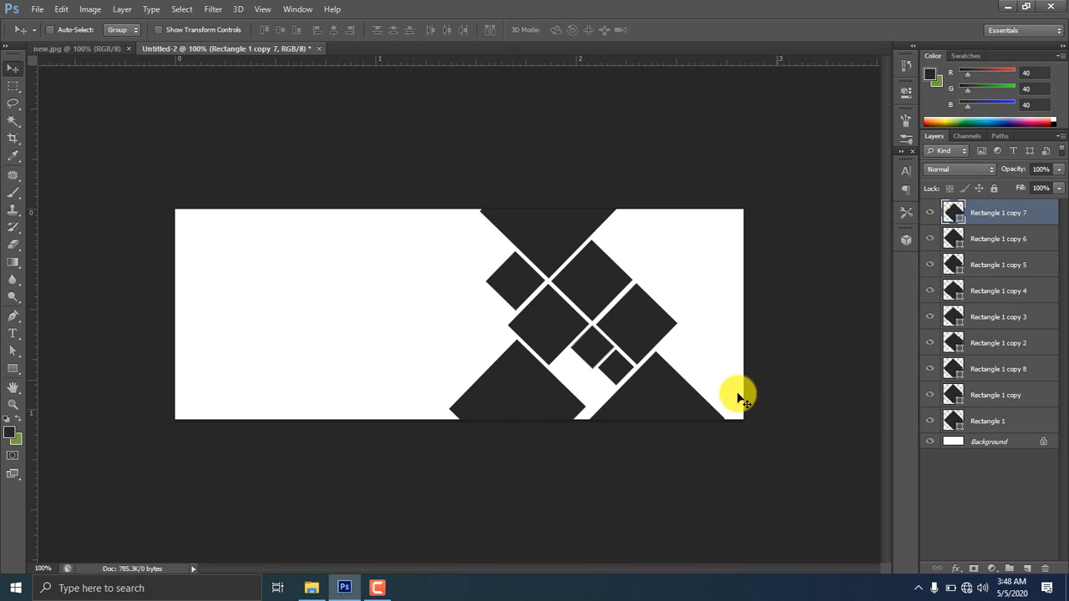
click(936, 265)
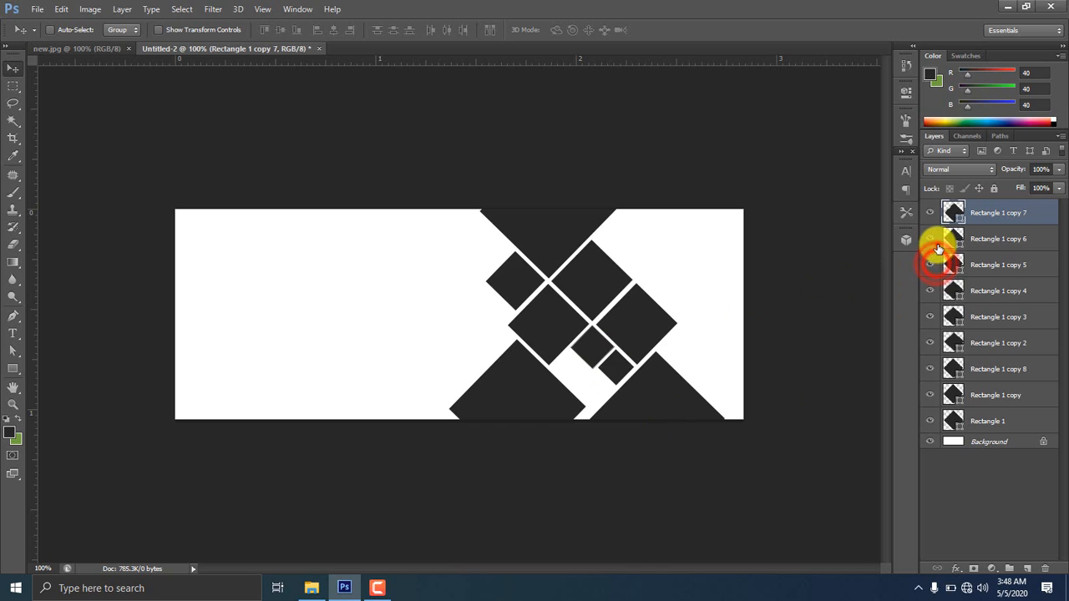
click(935, 241)
click(936, 241)
click(931, 290)
click(931, 290)
click(931, 269)
click(930, 269)
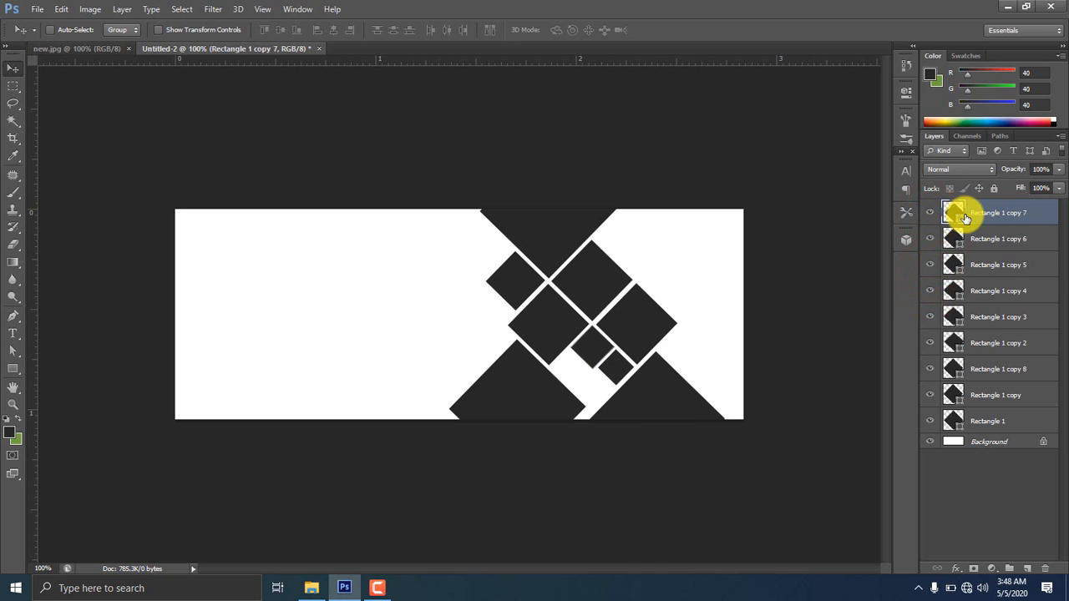
Duplicate the small diamond into the lower gap and rescale it to about 72%
key(ctrl+t)
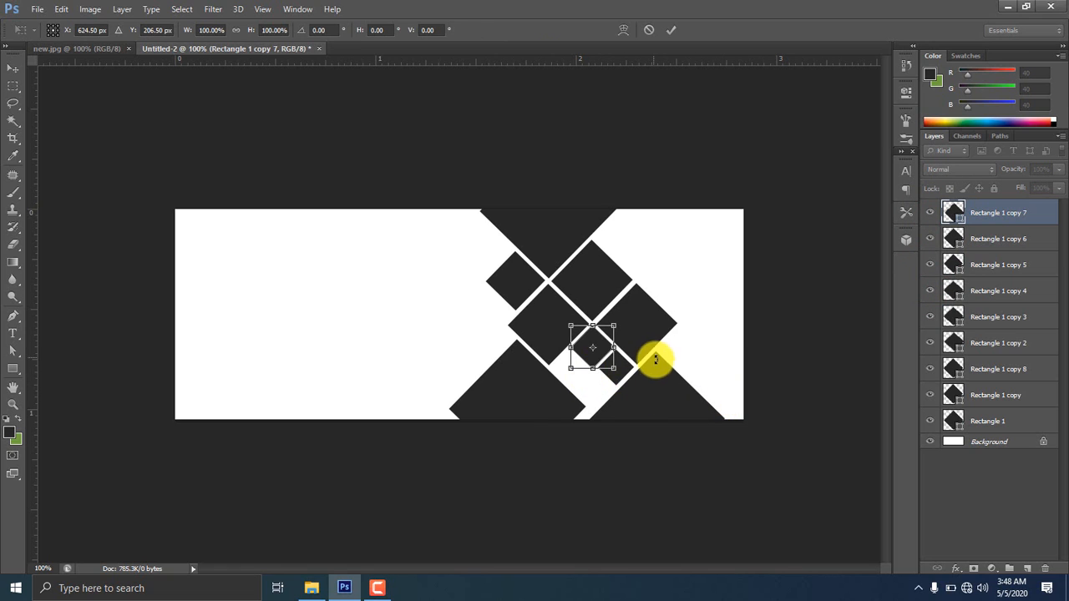
key(Return)
key(ctrl+j)
drag(603, 349, 598, 392)
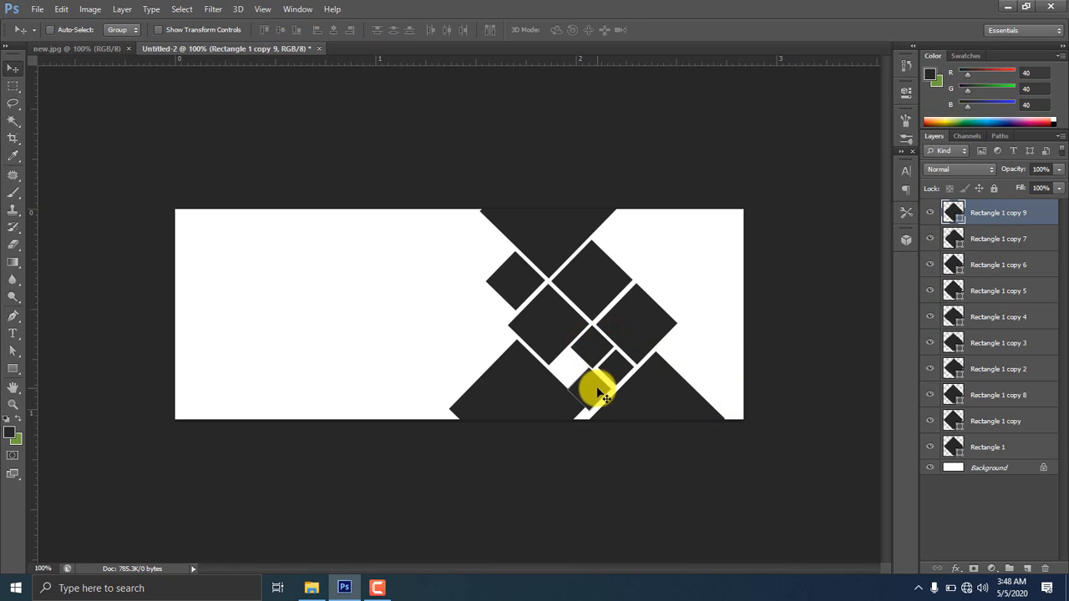
key(ctrl+t)
drag(612, 411, 606, 405)
scroll(628, 432, up, 3)
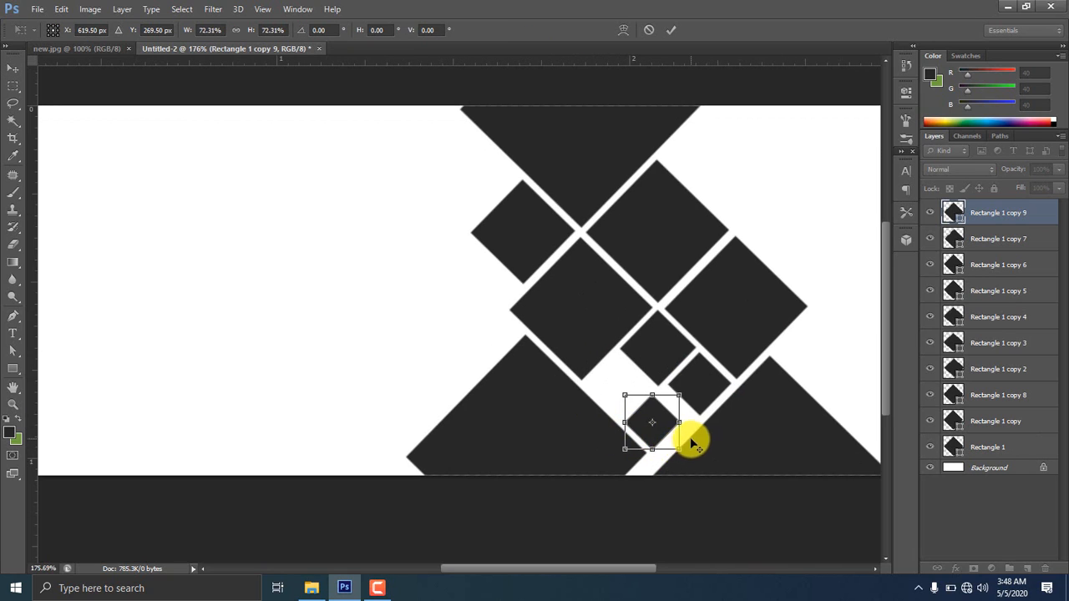
drag(677, 444, 672, 446)
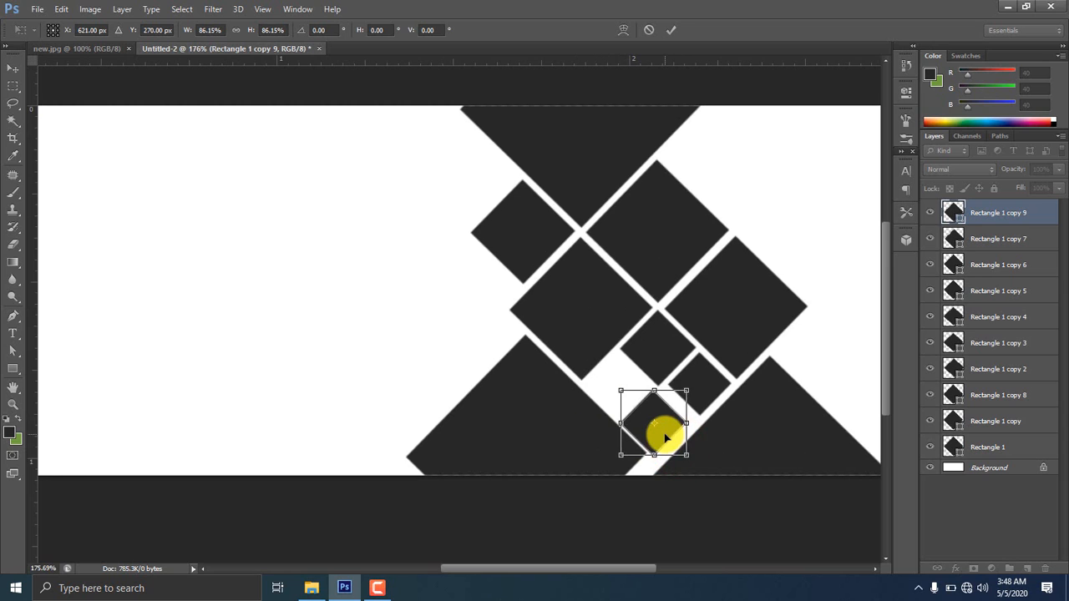
key(Right)
key(Right)
key(Right)
key(Right)
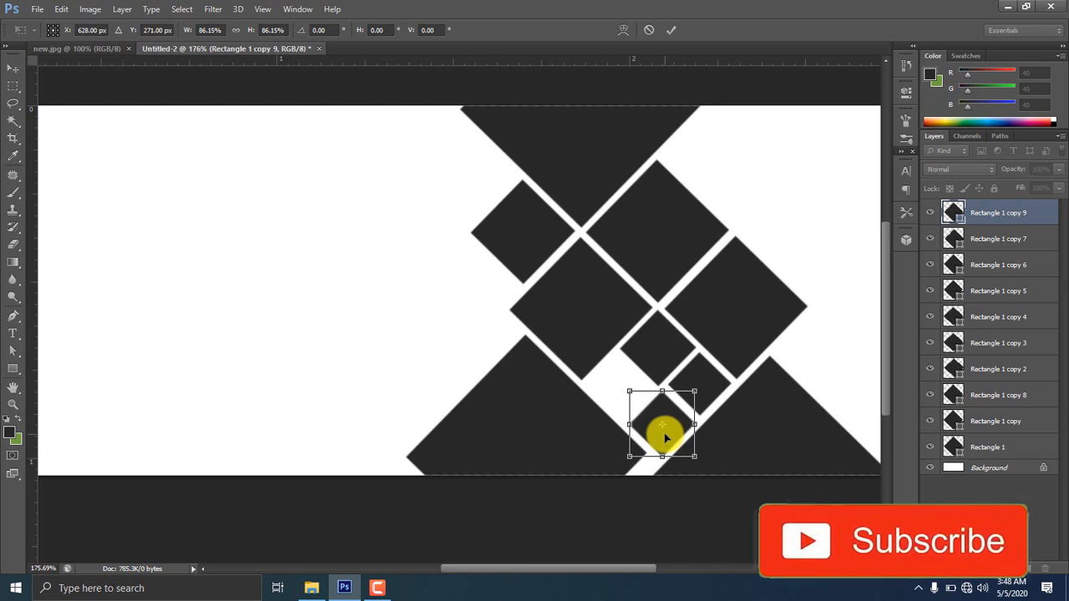
key(Return)
scroll(664, 444, down, 5)
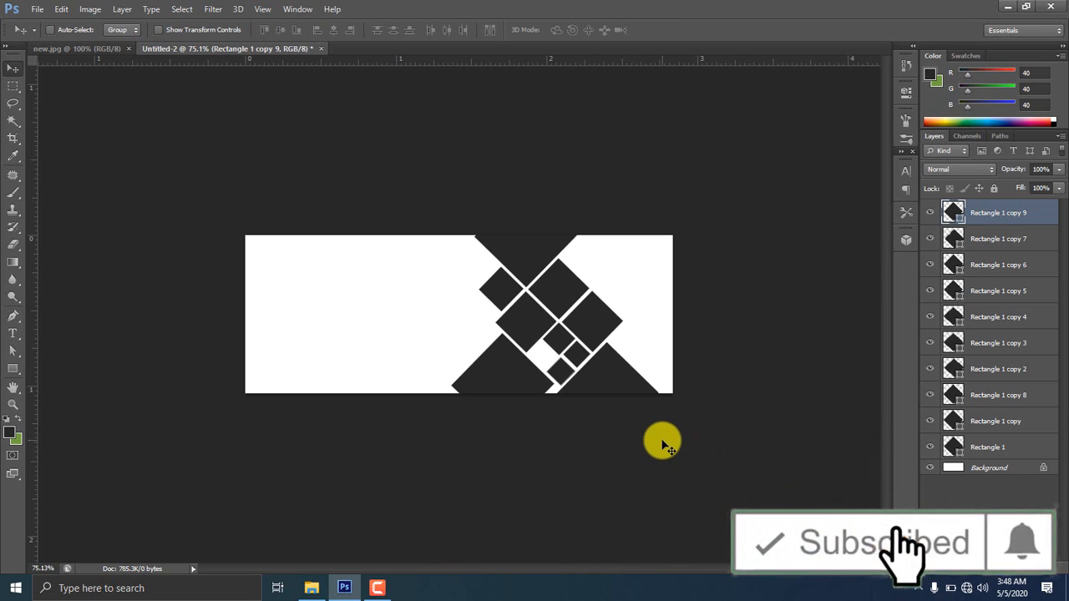
scroll(663, 445, up, 1)
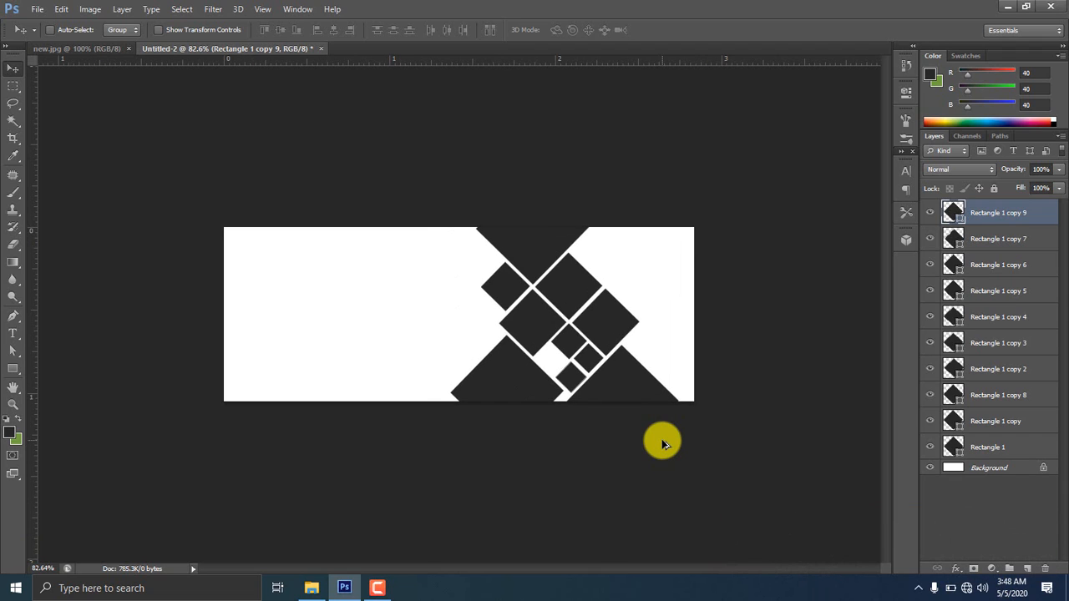
Add two diamonds at the upper right: a small copy and one enlarged to 216%
click(919, 270)
key(ctrl+j)
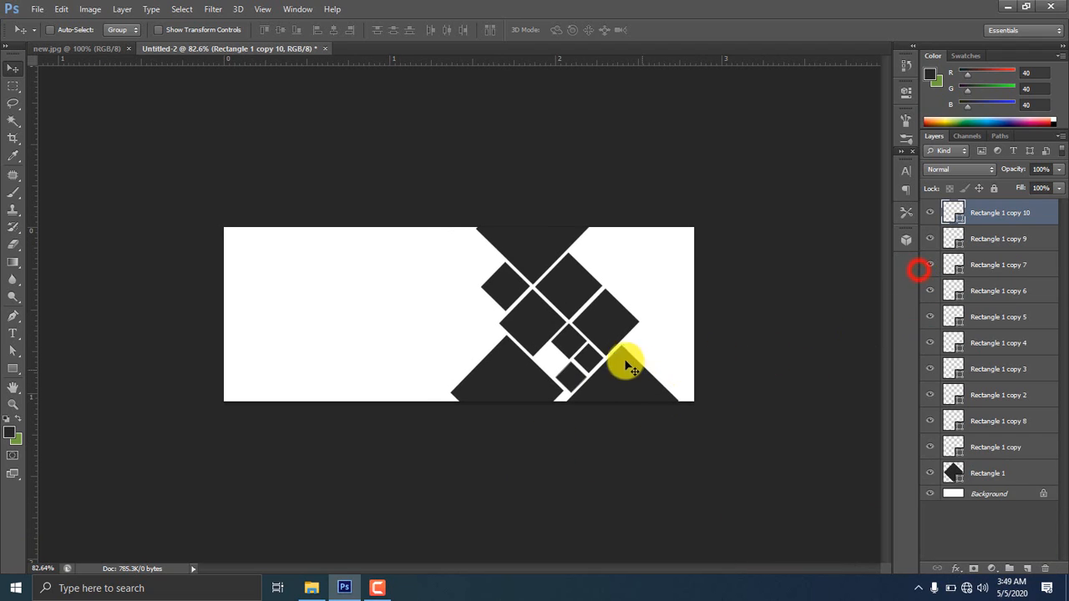
key(ctrl+z)
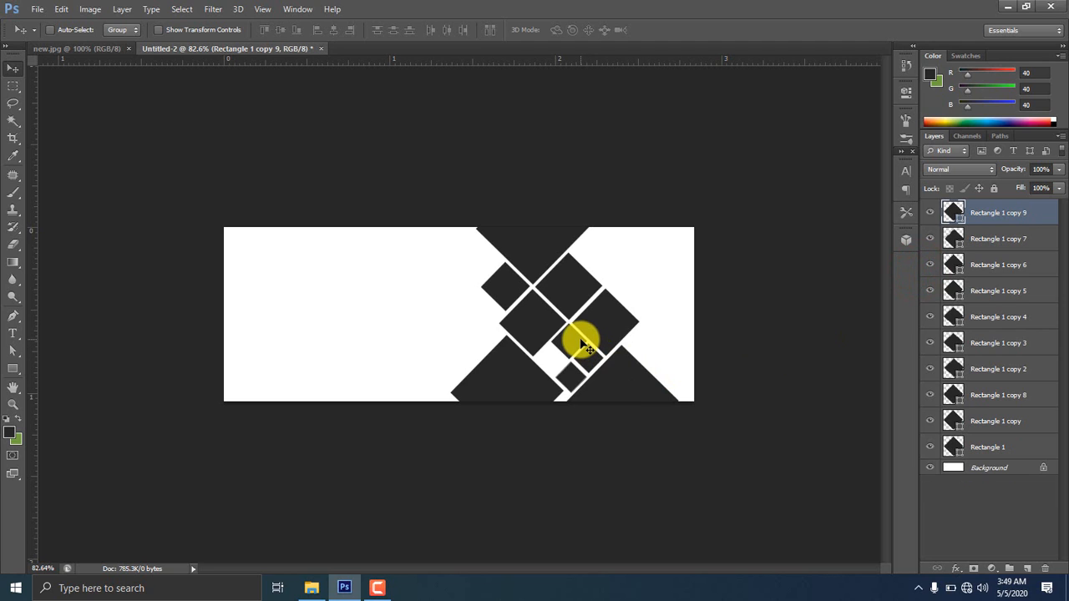
key(ctrl+j)
drag(574, 375, 590, 254)
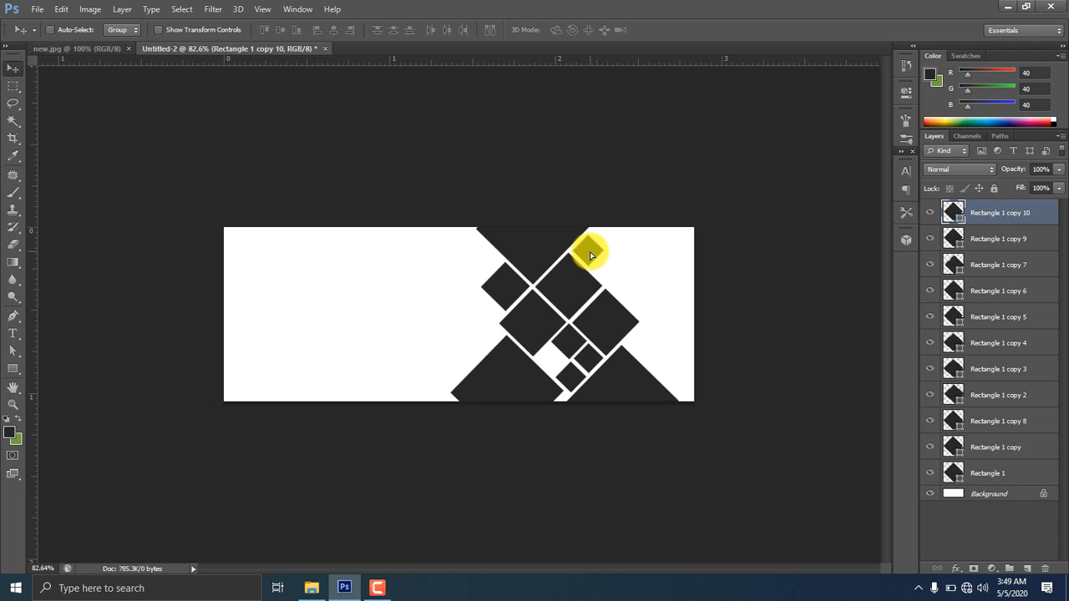
key(ctrl+j)
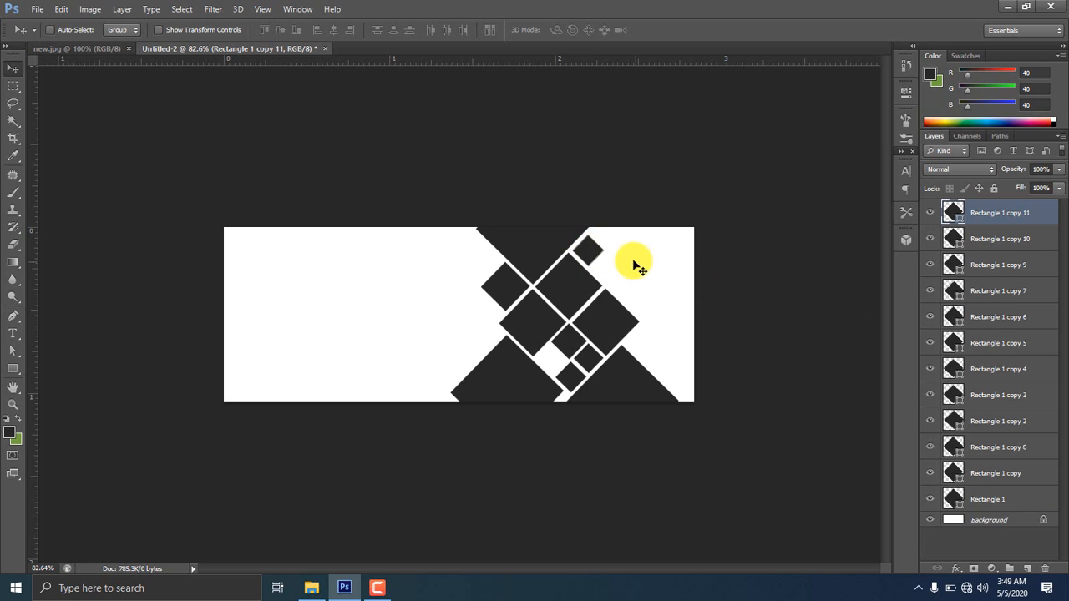
drag(589, 244, 637, 285)
key(ctrl+t)
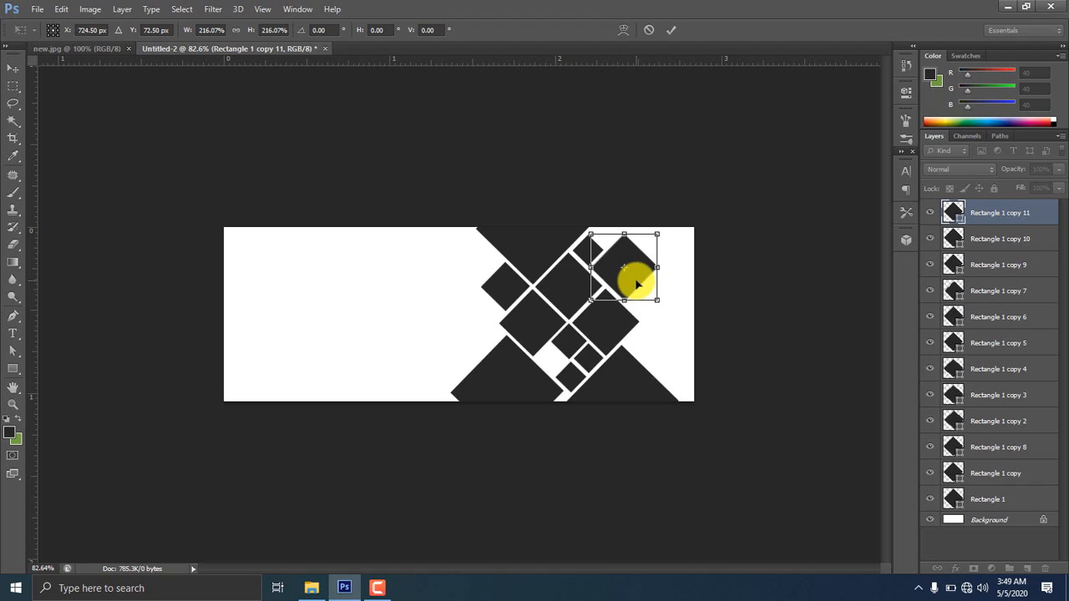
key(Return)
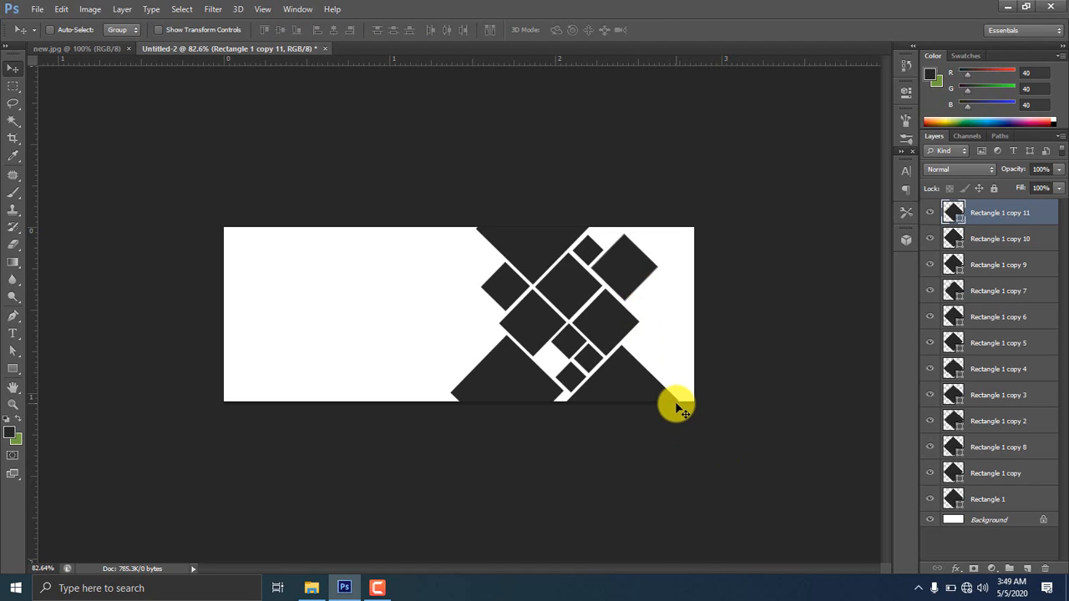
Select all the diamond layers and group them into Group 1
ctrl+click(991, 499)
ctrl+click(992, 473)
ctrl+click(993, 446)
ctrl+click(992, 421)
ctrl+click(992, 395)
ctrl+click(994, 368)
ctrl+click(992, 343)
ctrl+click(992, 316)
ctrl+click(993, 290)
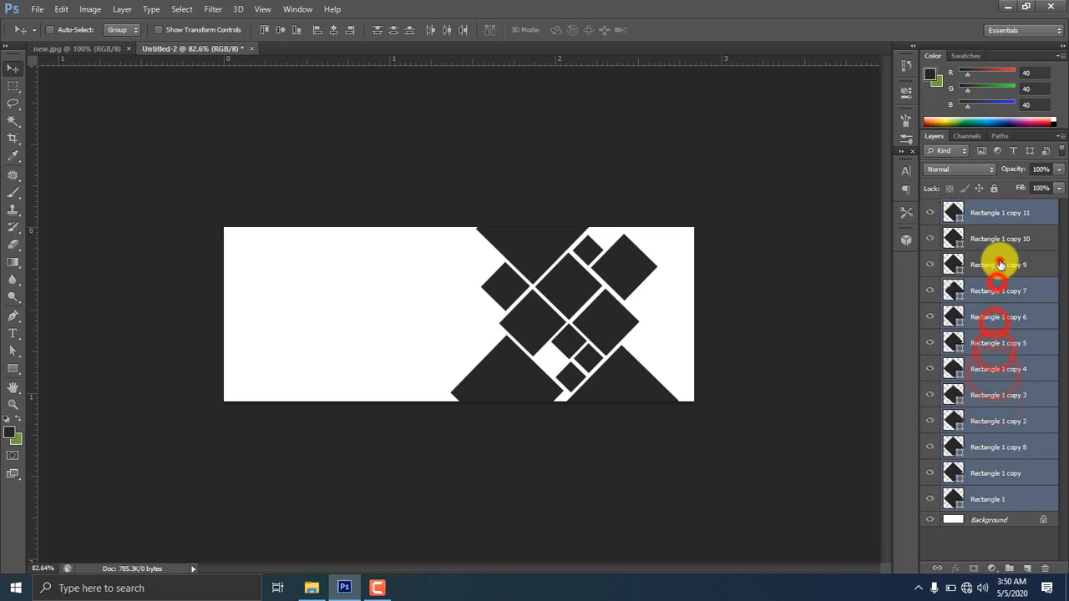
ctrl+click(993, 265)
ctrl+click(992, 238)
key(ctrl+g)
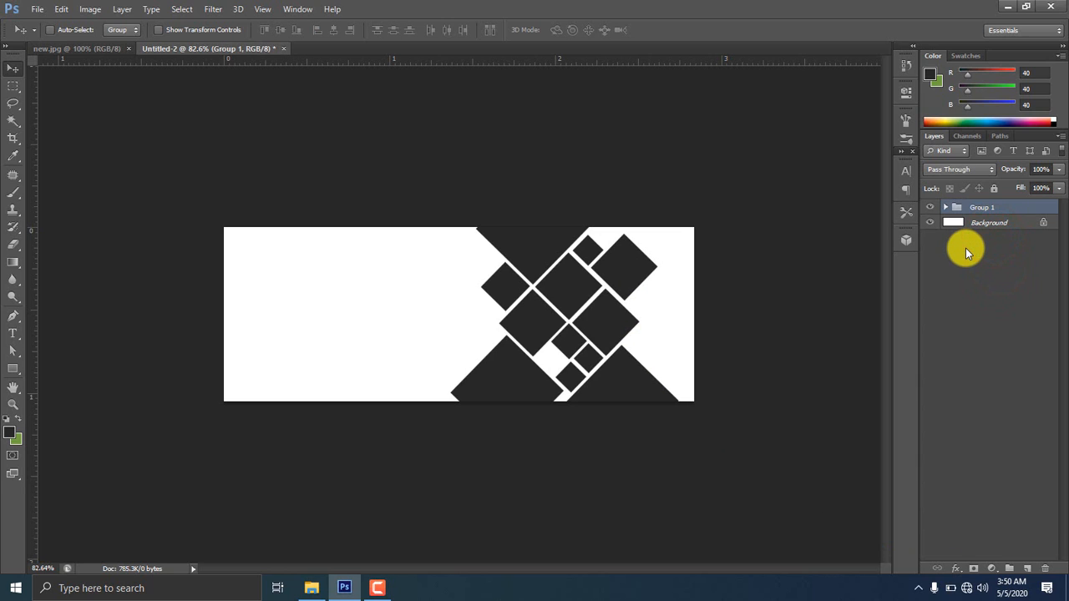
Draw a tall dark bar at the banner's left end, tilt it diagonally, and duplicate it
click(13, 369)
drag(242, 230, 284, 446)
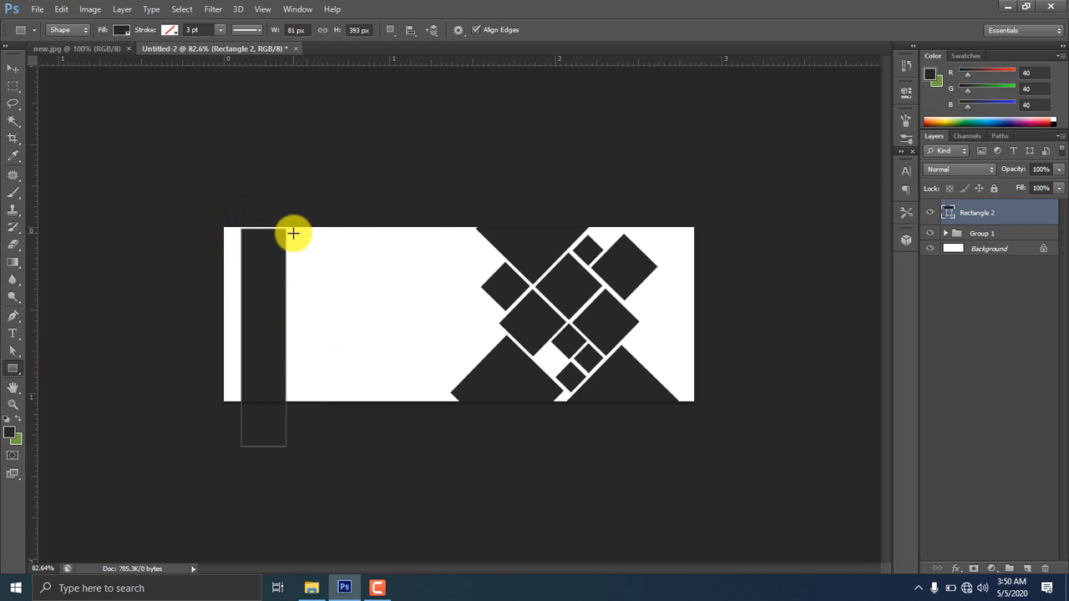
key(ctrl+t)
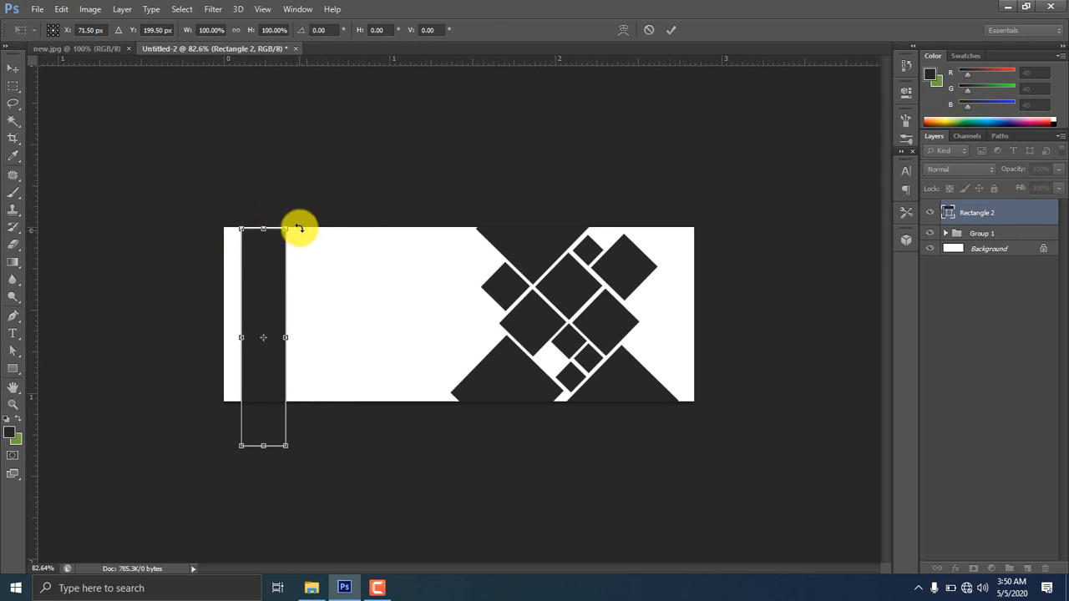
drag(299, 223, 282, 196)
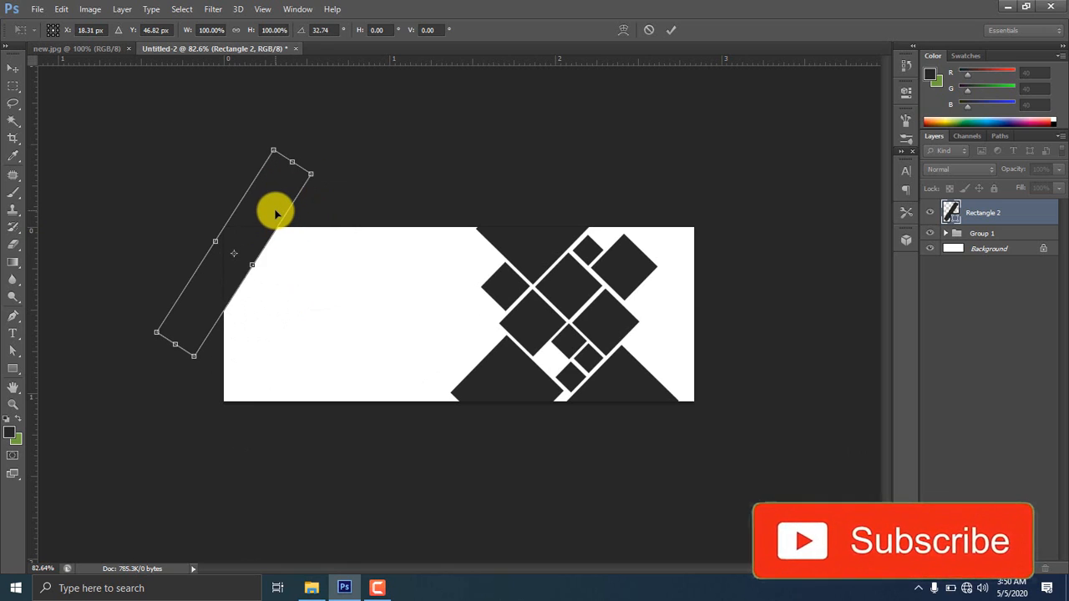
drag(333, 167, 334, 167)
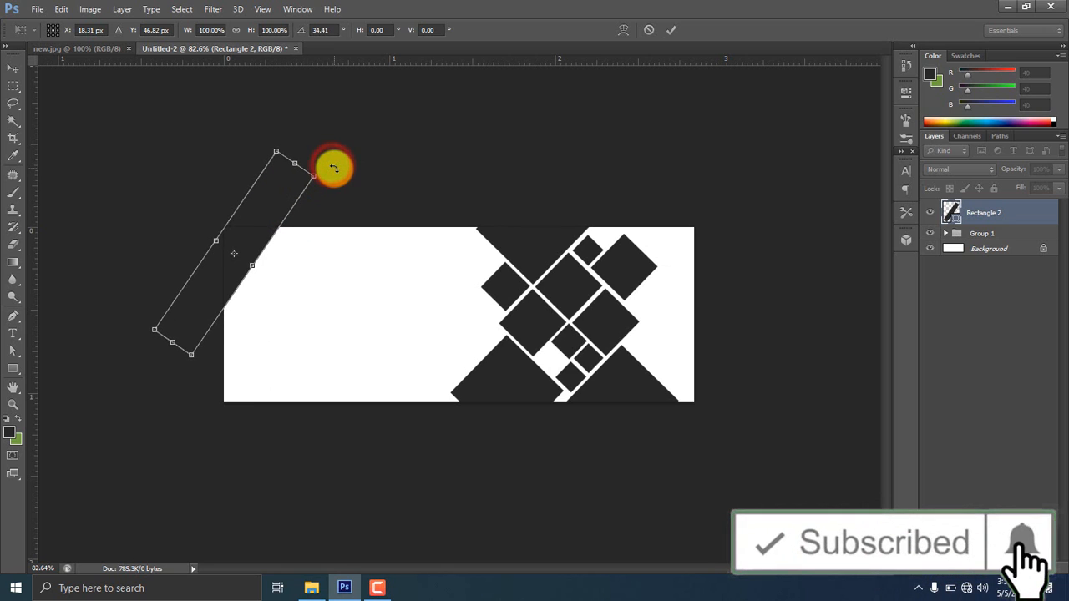
key(Return)
key(ctrl+j)
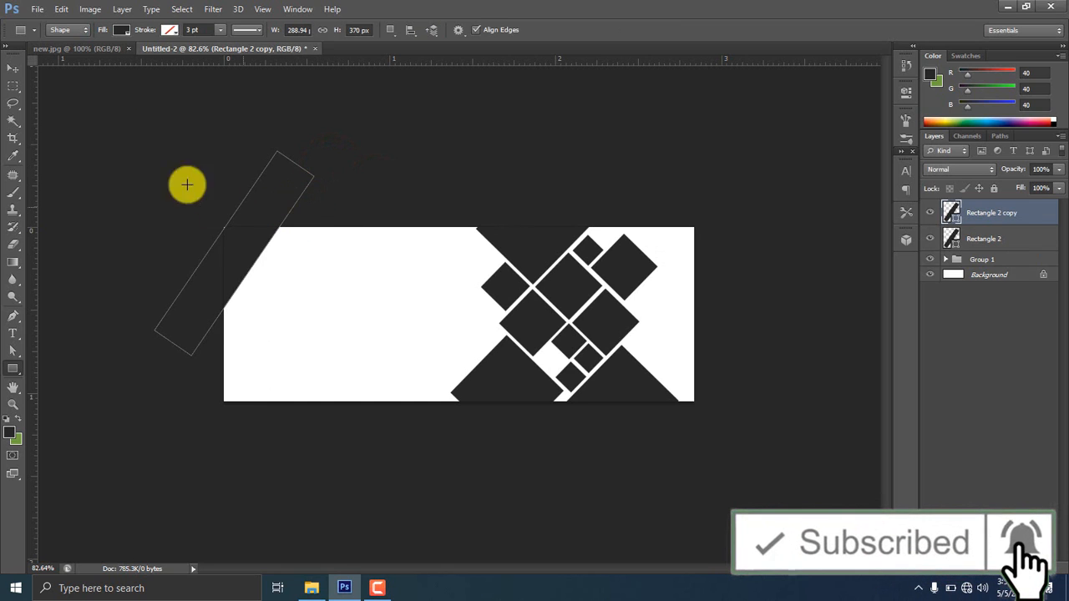
Move the Rectangle 2 copy bar right and down and scale it to 93.79% width
click(11, 68)
drag(244, 223, 282, 259)
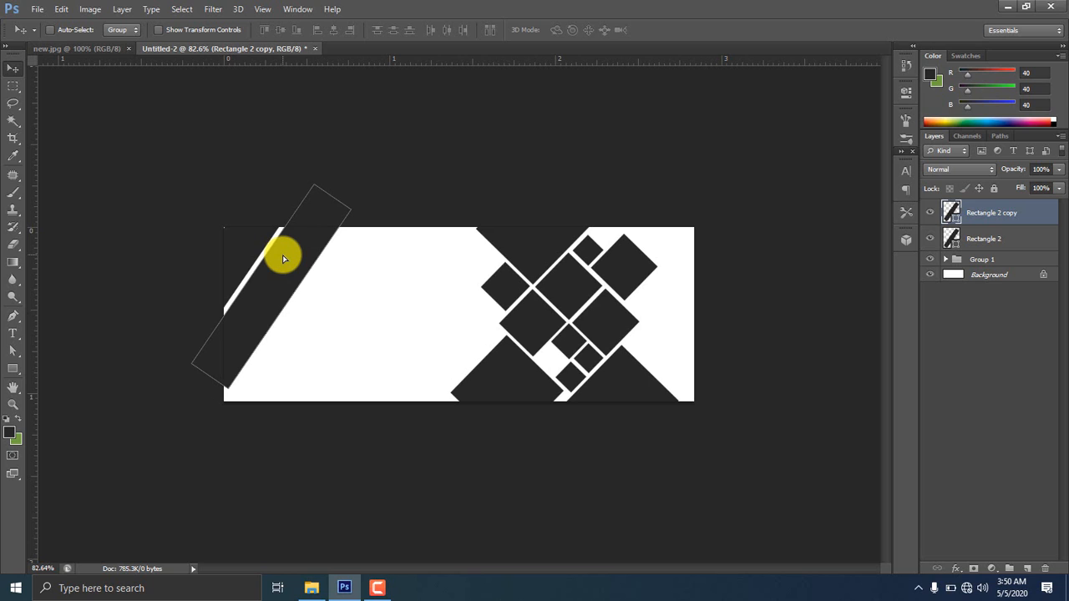
key(ctrl+t)
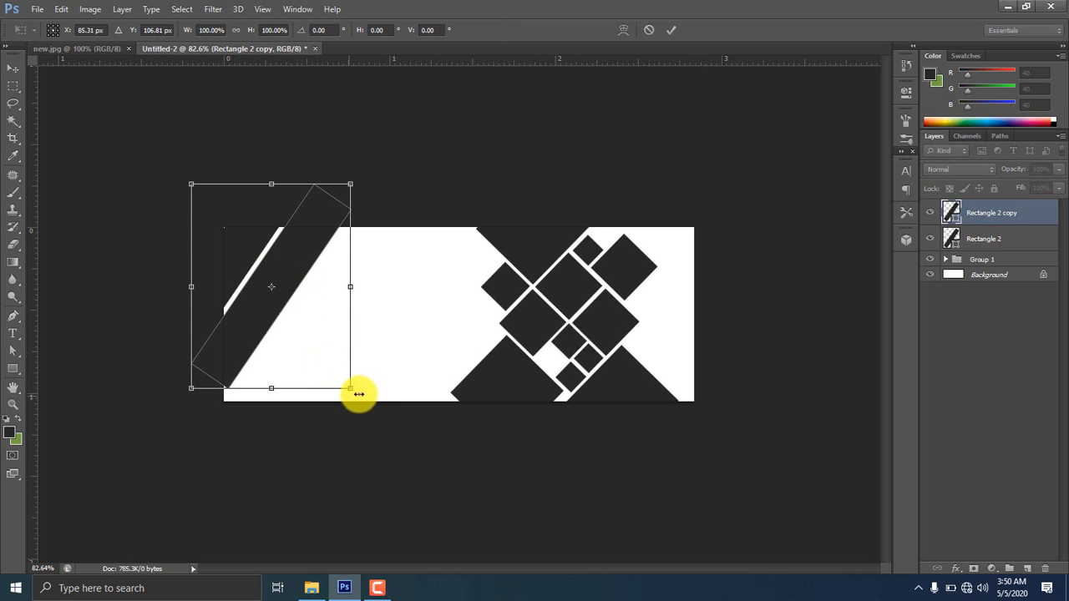
drag(346, 385, 342, 376)
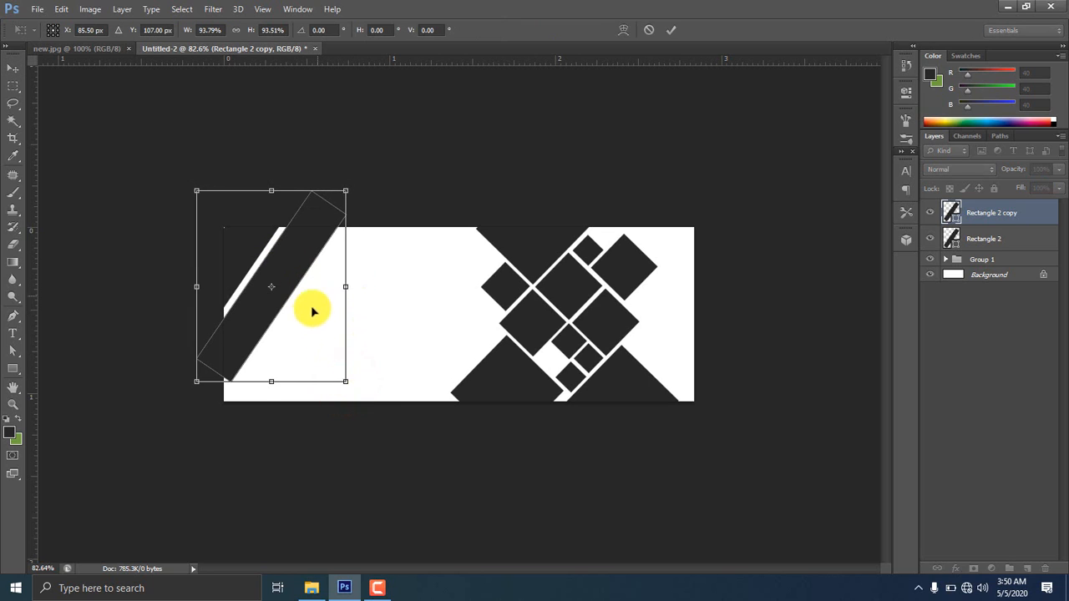
drag(298, 311, 299, 318)
drag(342, 287, 294, 297)
key(ctrl+z)
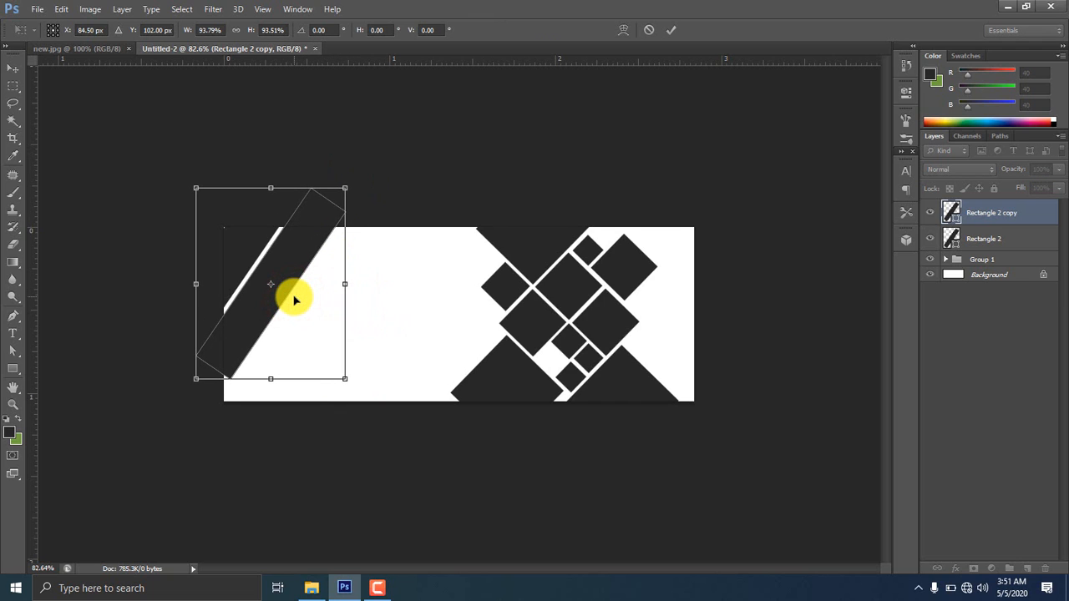
key(Return)
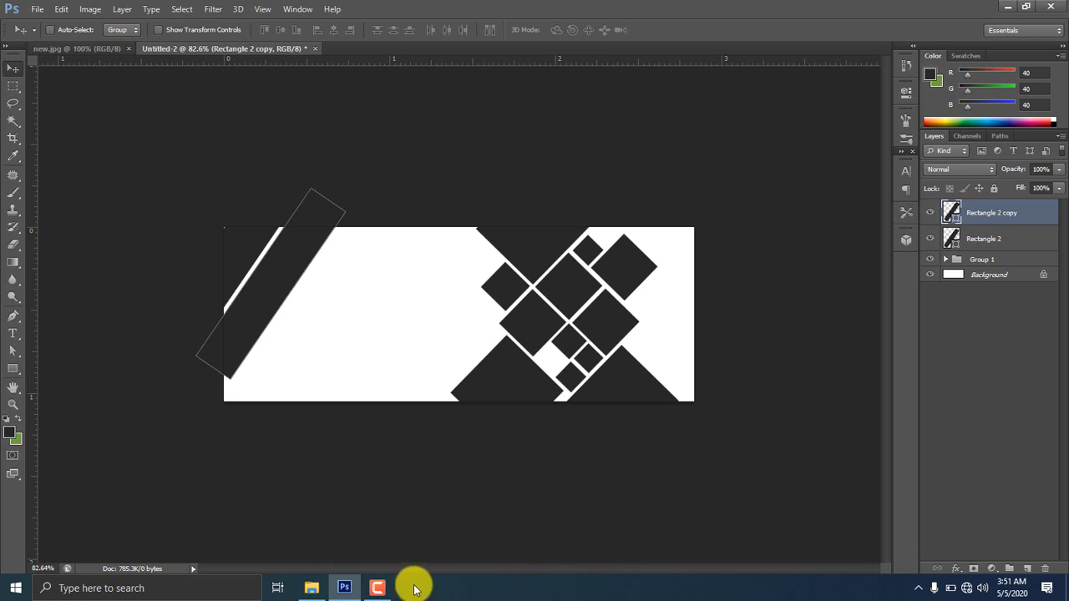
click(377, 588)
click(1011, 535)
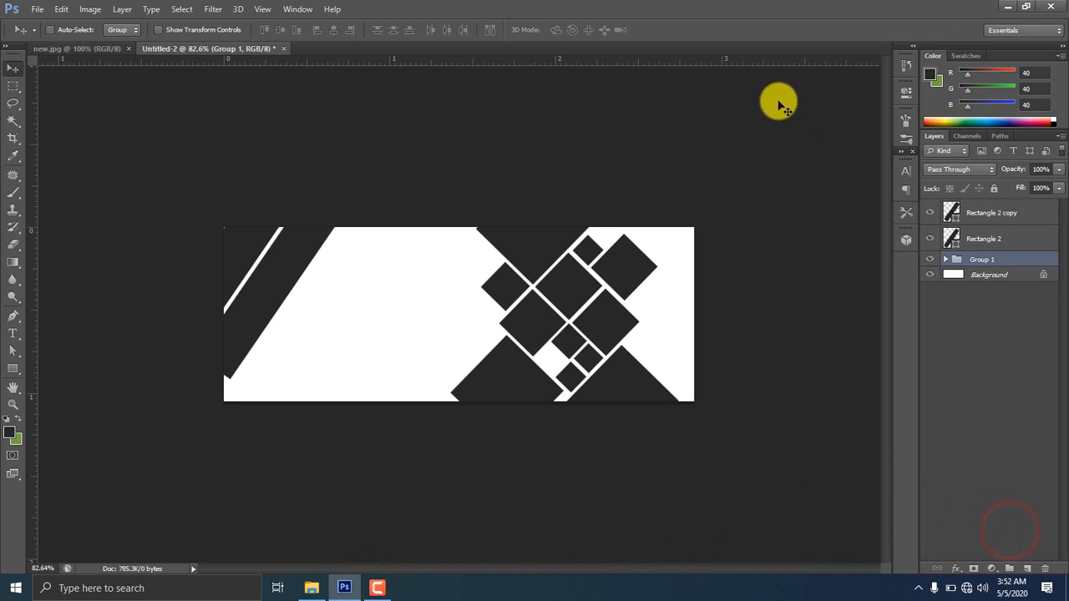
Place the photo images (25) into the banner and enlarge it toward the right
click(311, 588)
drag(989, 194, 678, 342)
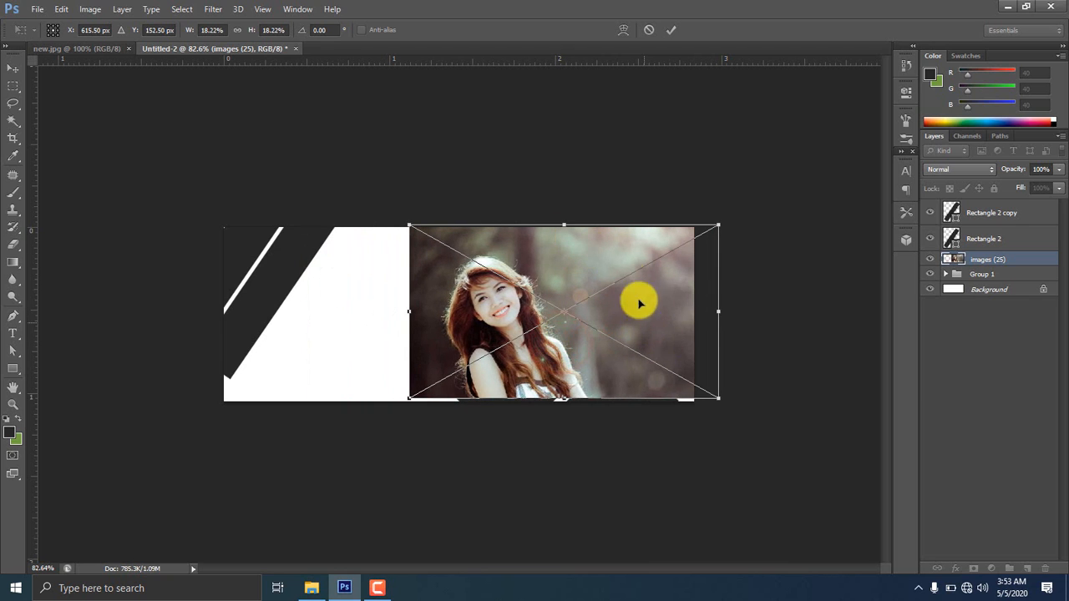
drag(719, 400, 788, 436)
drag(601, 375, 663, 379)
key(Return)
Clip the photo to Group 1 with Create Clipping Mask and shift it right
right_click(964, 266)
click(854, 268)
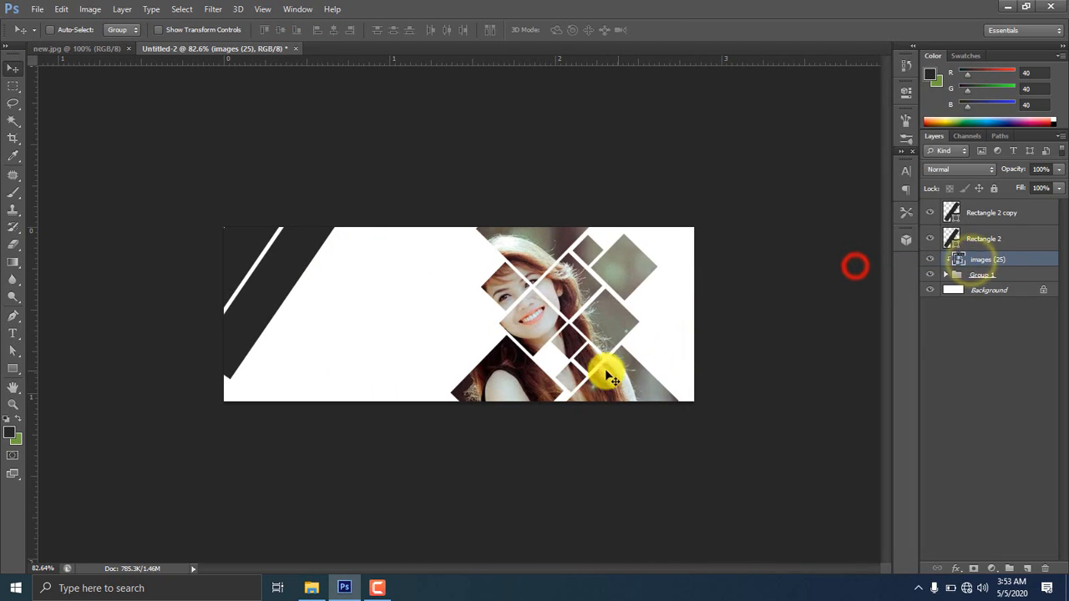
drag(596, 329, 622, 309)
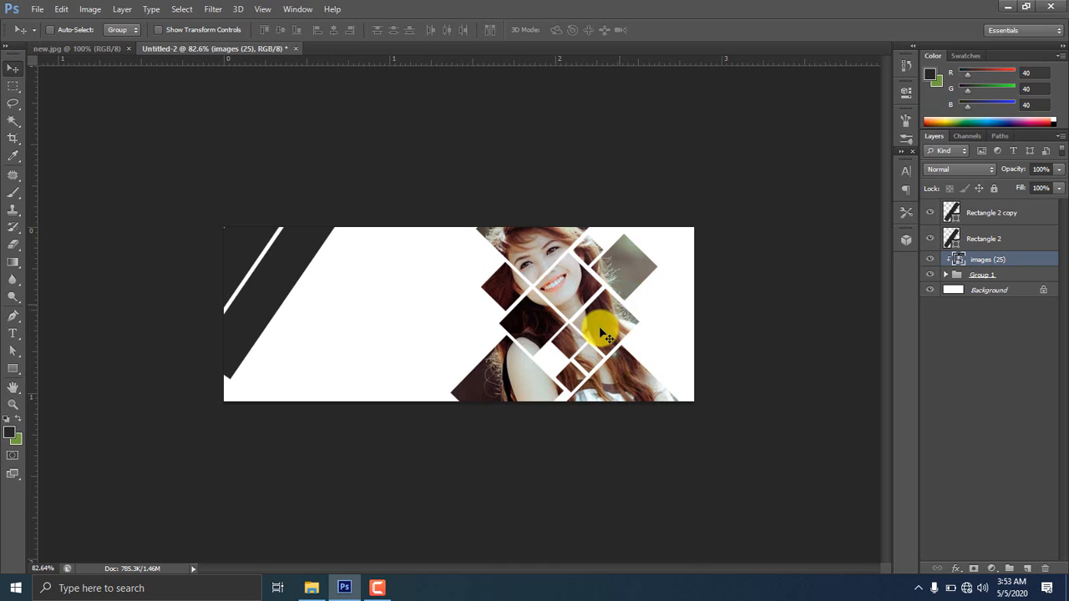
Select Rectangle 2 copy and stretch it from its lower corners
click(930, 239)
click(929, 240)
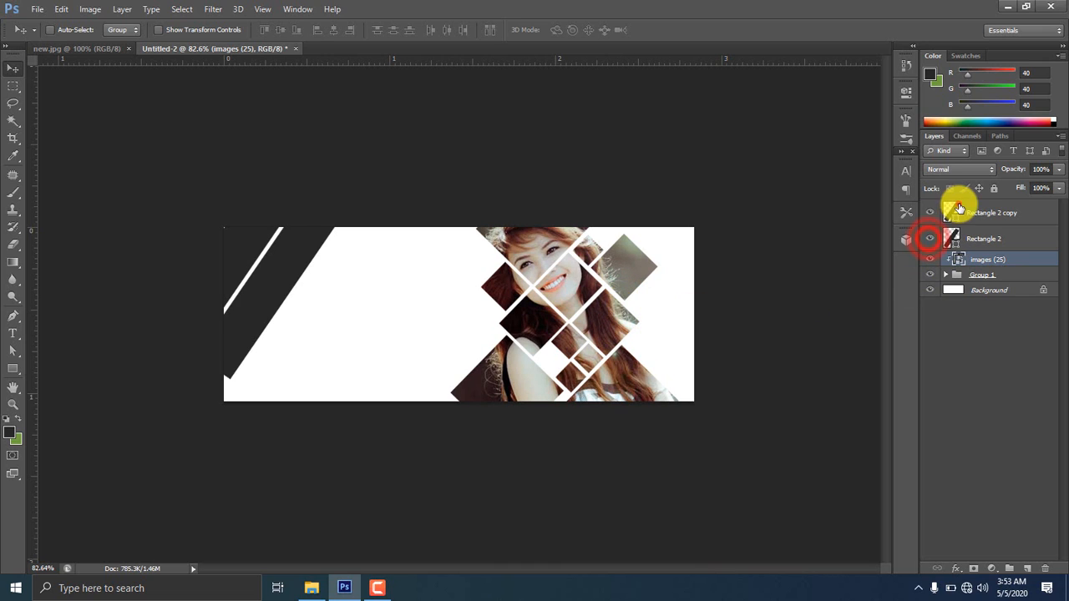
click(955, 210)
key(ctrl+t)
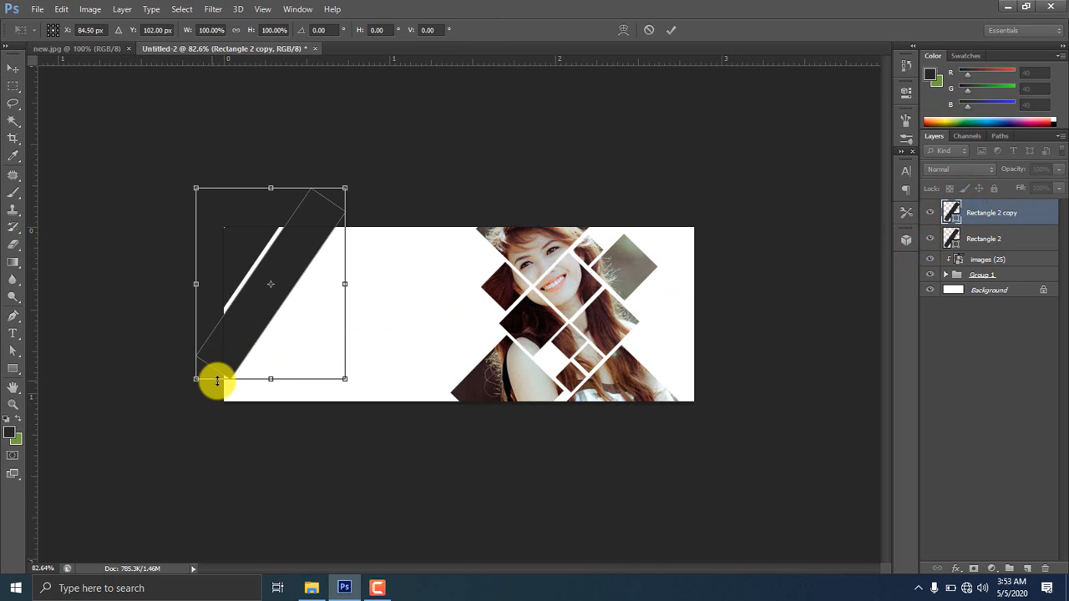
drag(197, 378, 219, 387)
key(Return)
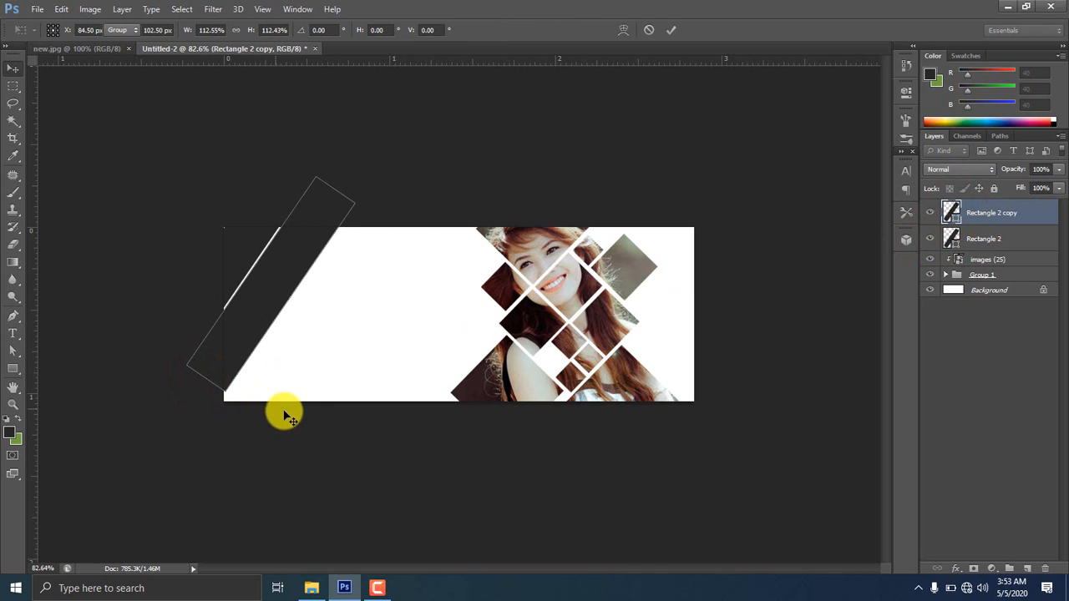
key(ctrl+t)
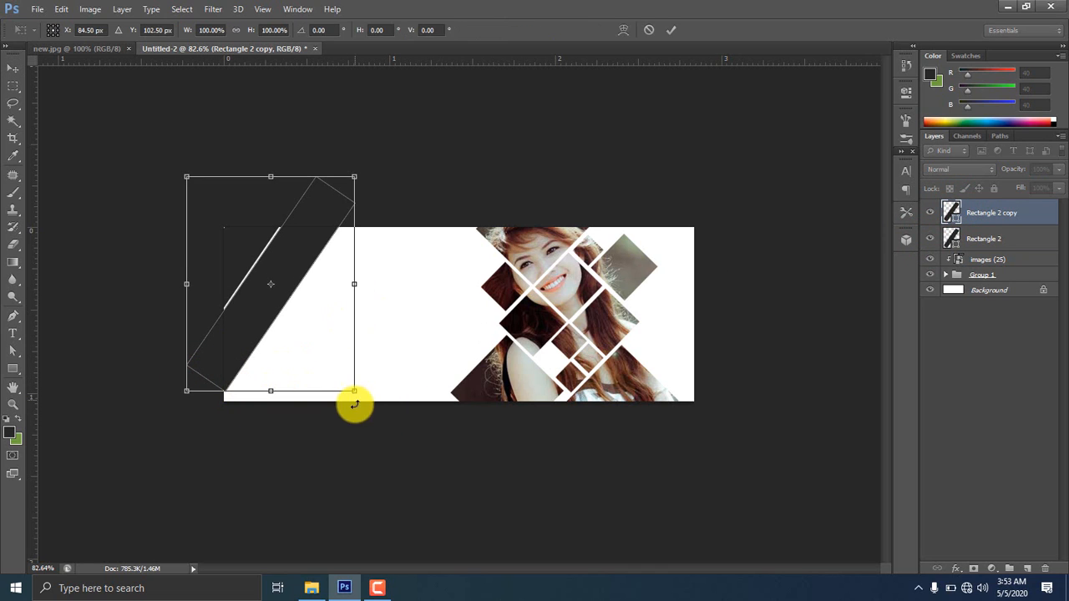
drag(355, 393, 358, 398)
key(Return)
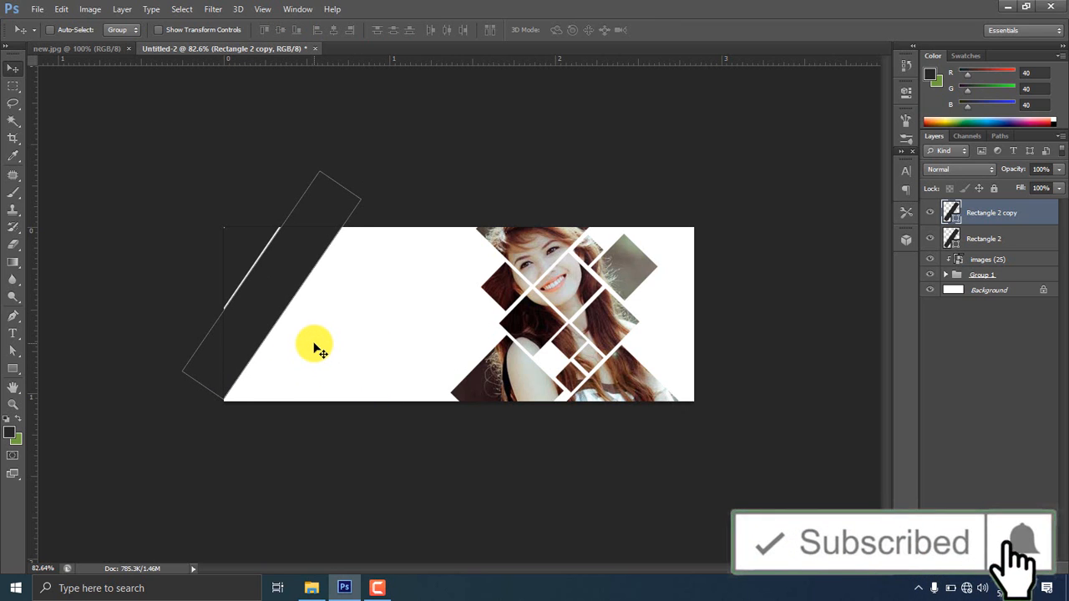
Shrink the stripe slightly and tilt it about -0.9° counter-clockwise
key(ctrl+t)
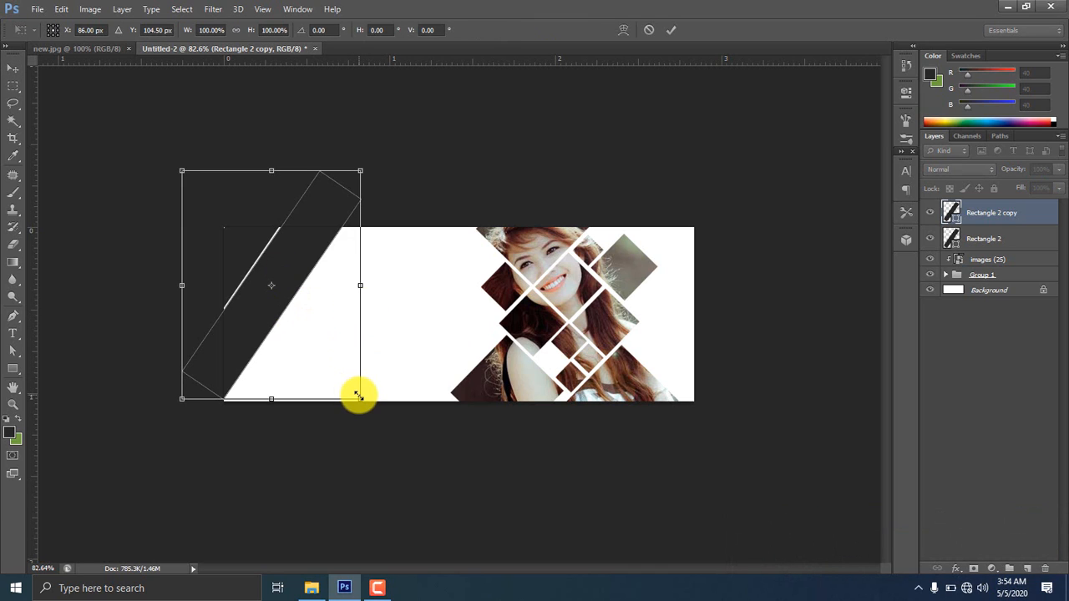
drag(358, 396, 331, 364)
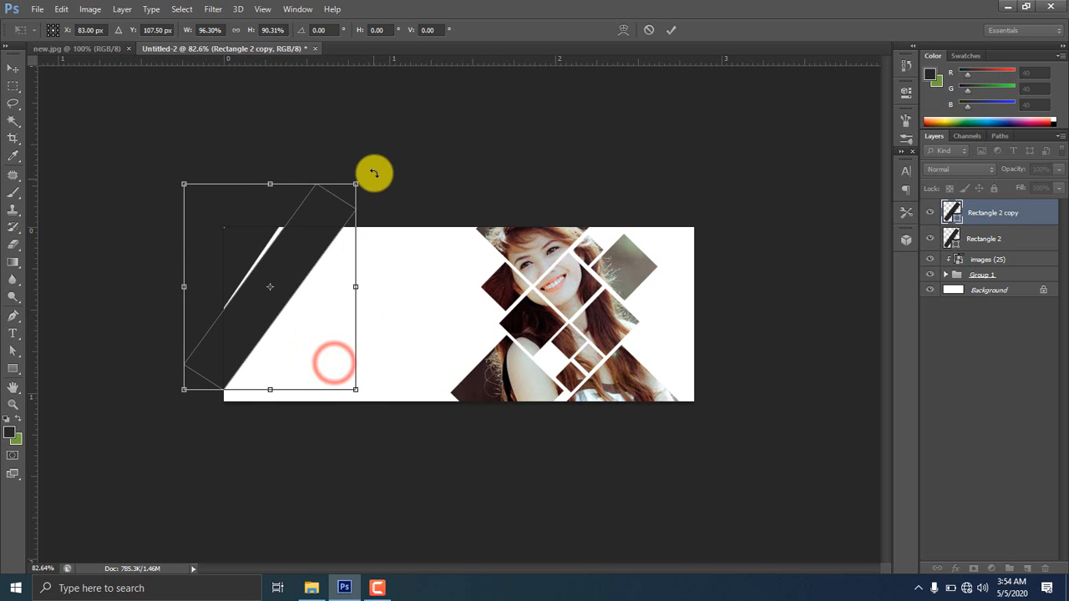
drag(370, 173, 374, 162)
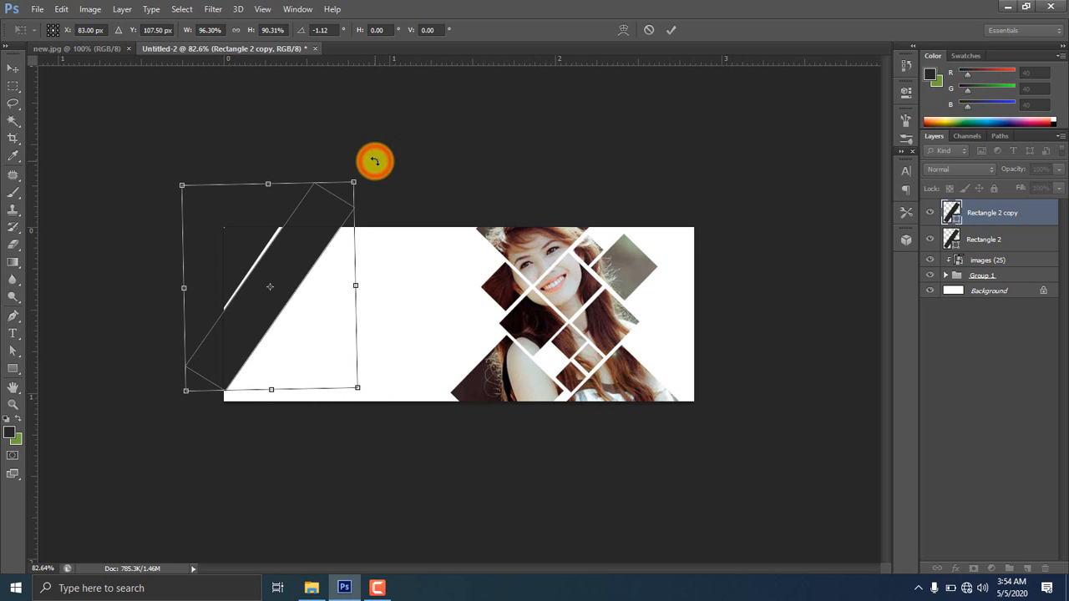
key(Return)
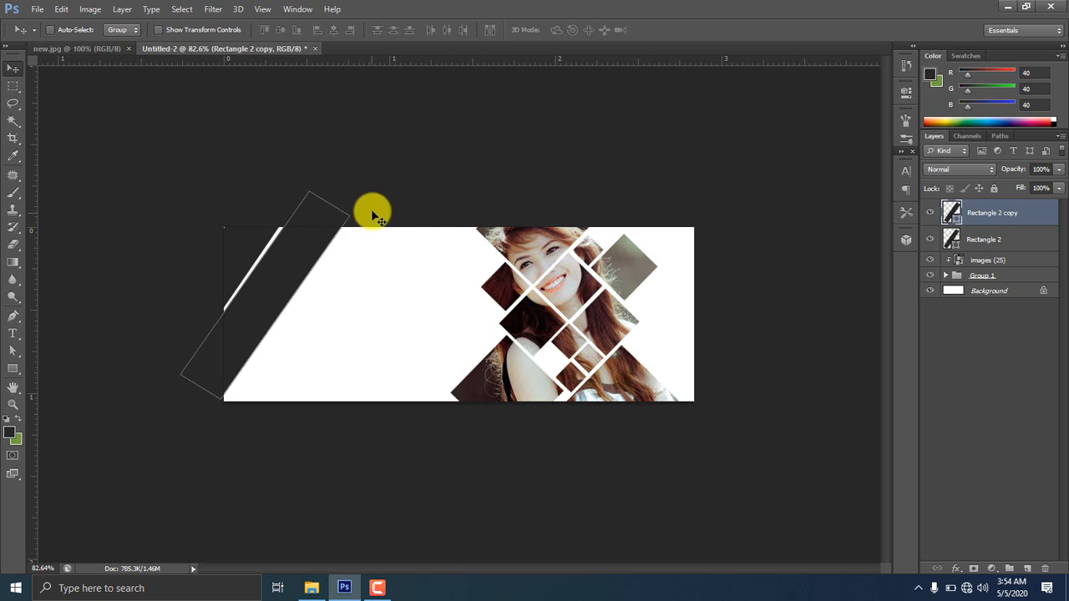
key(ctrl+t)
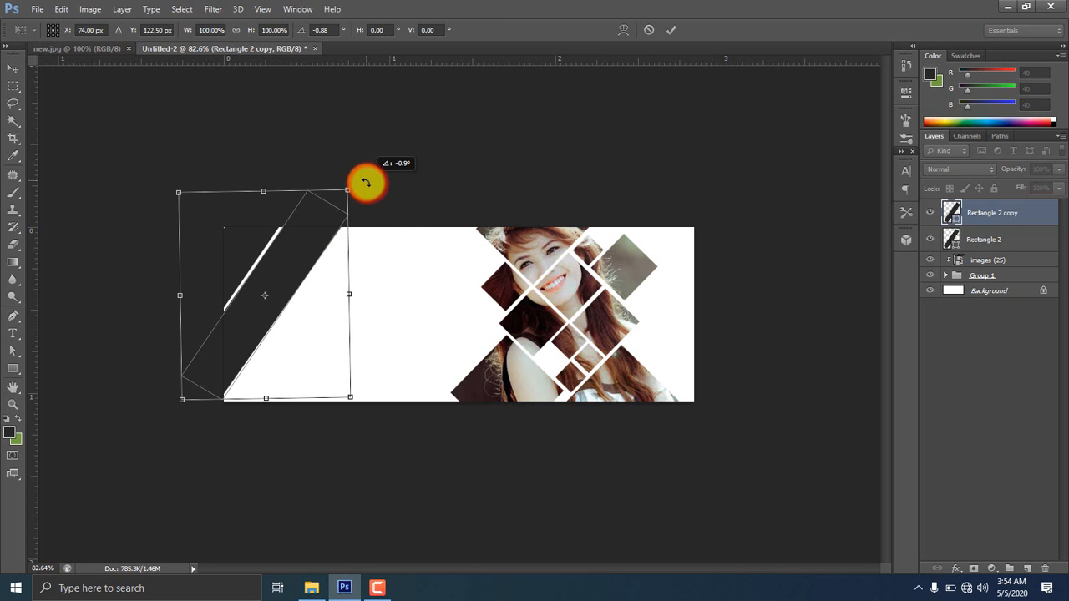
key(Return)
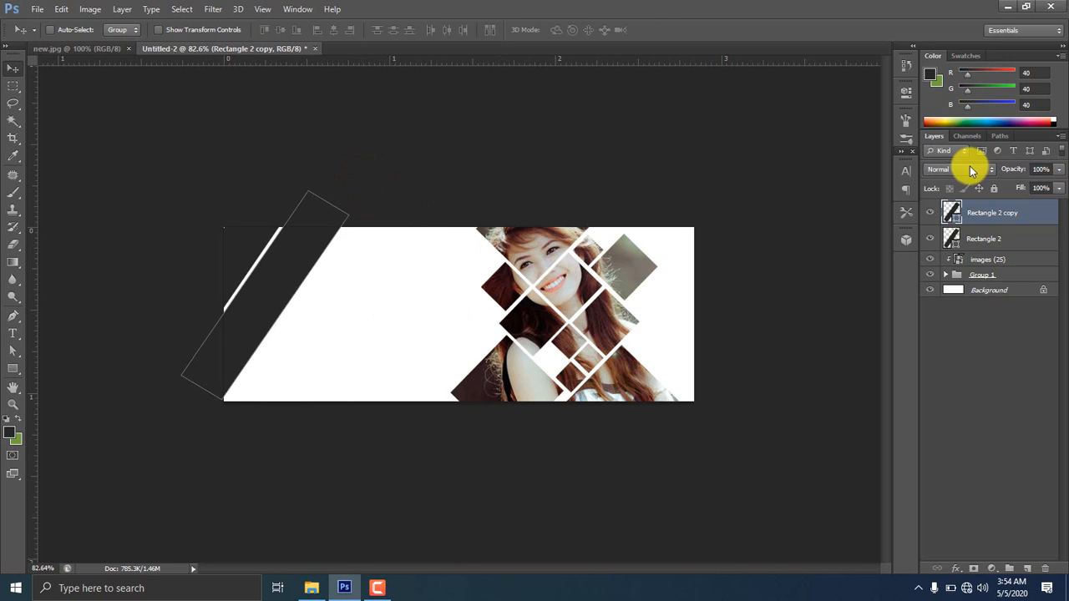
click(971, 238)
Place the images (24) portrait over the left stripe and clip it to Rectangle 2
click(311, 588)
drag(864, 172, 253, 265)
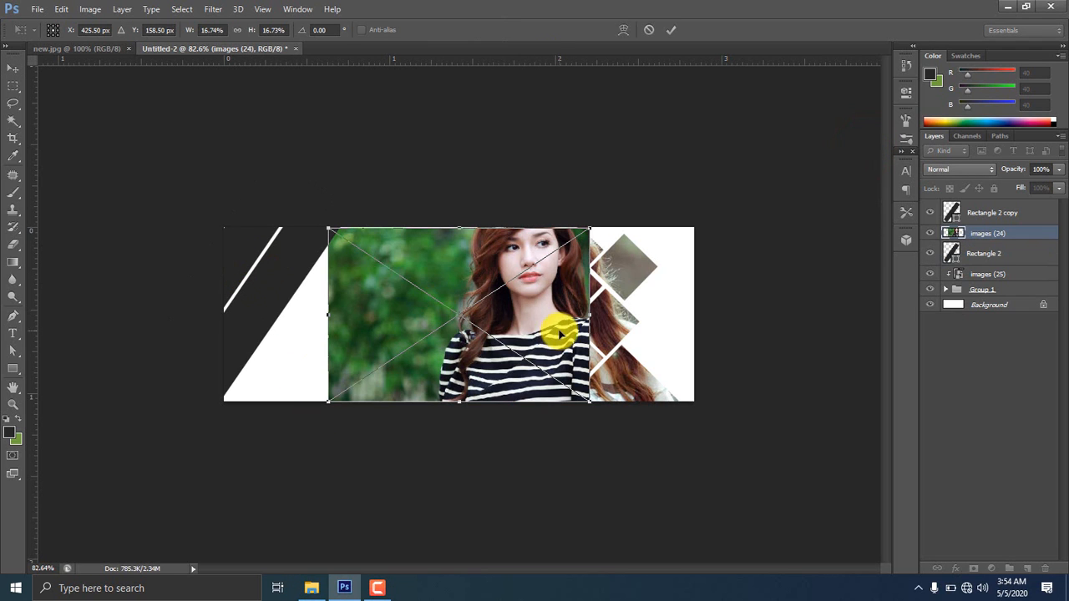
drag(556, 329, 376, 281)
key(Return)
right_click(976, 233)
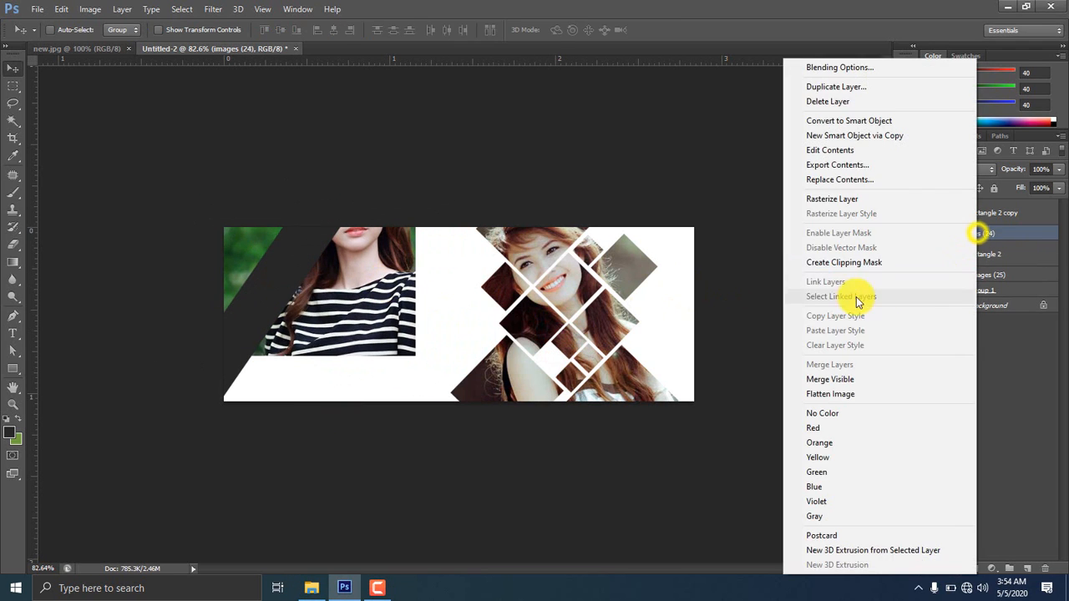
click(852, 259)
Scale the clipped portrait down into the stripe's top-left corner
key(ctrl+t)
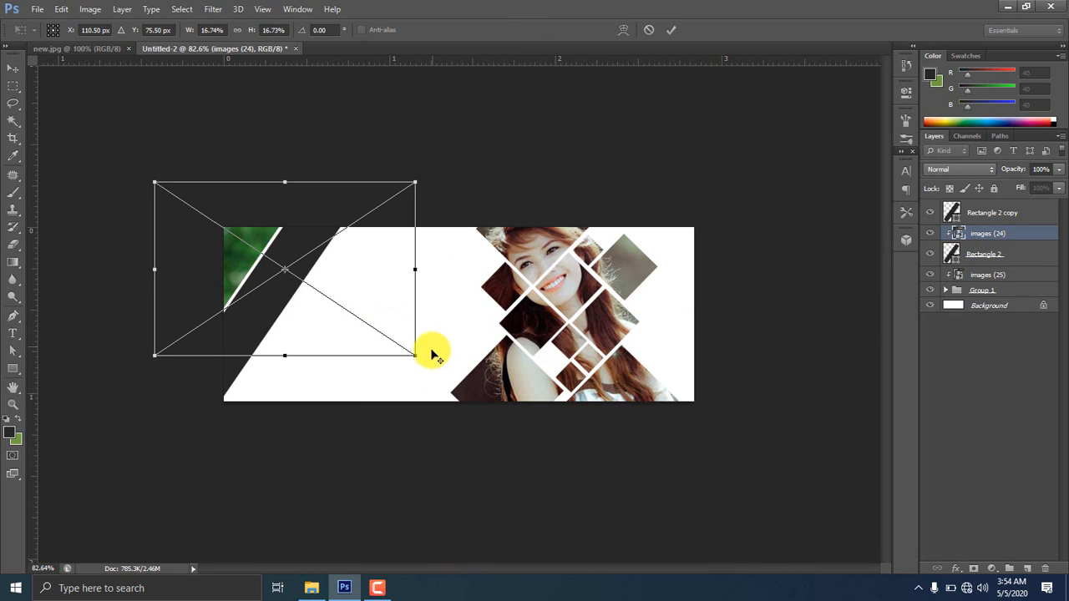
drag(415, 354, 255, 276)
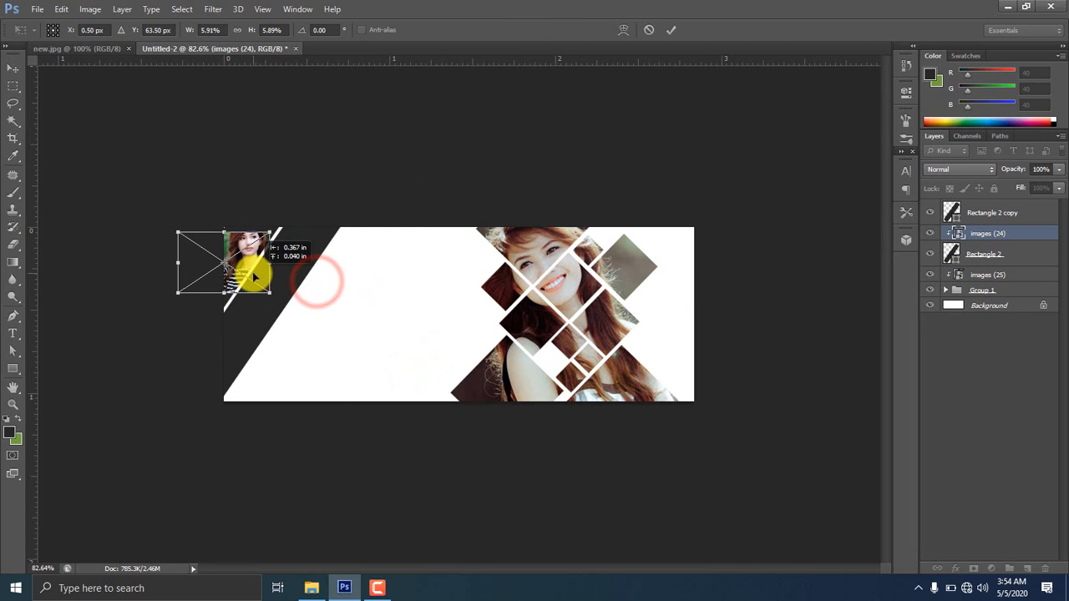
drag(271, 229, 279, 228)
drag(232, 293, 227, 301)
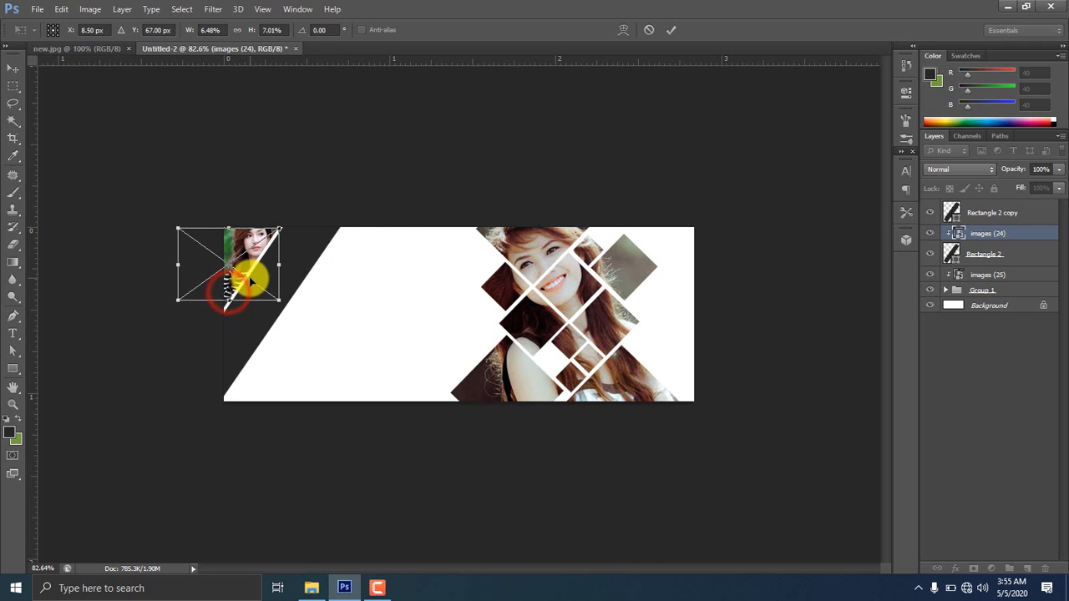
key(Return)
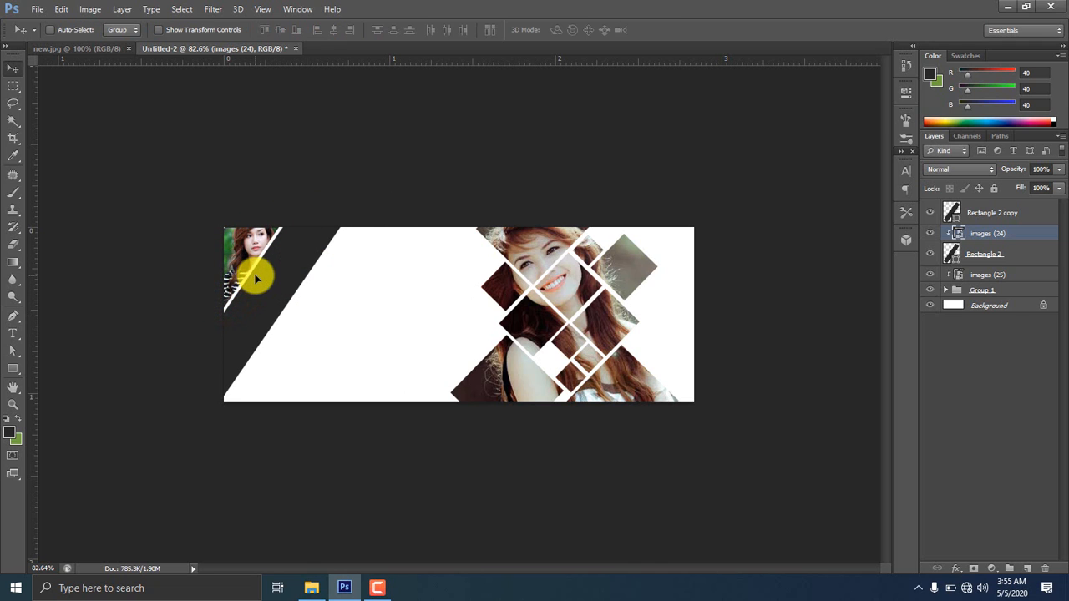
Place the smiling-woman close-up, move its layer above Rectangle 2 copy, and clip it
click(310, 588)
drag(967, 151, 267, 295)
drag(573, 327, 422, 306)
key(Return)
drag(1002, 233, 1014, 211)
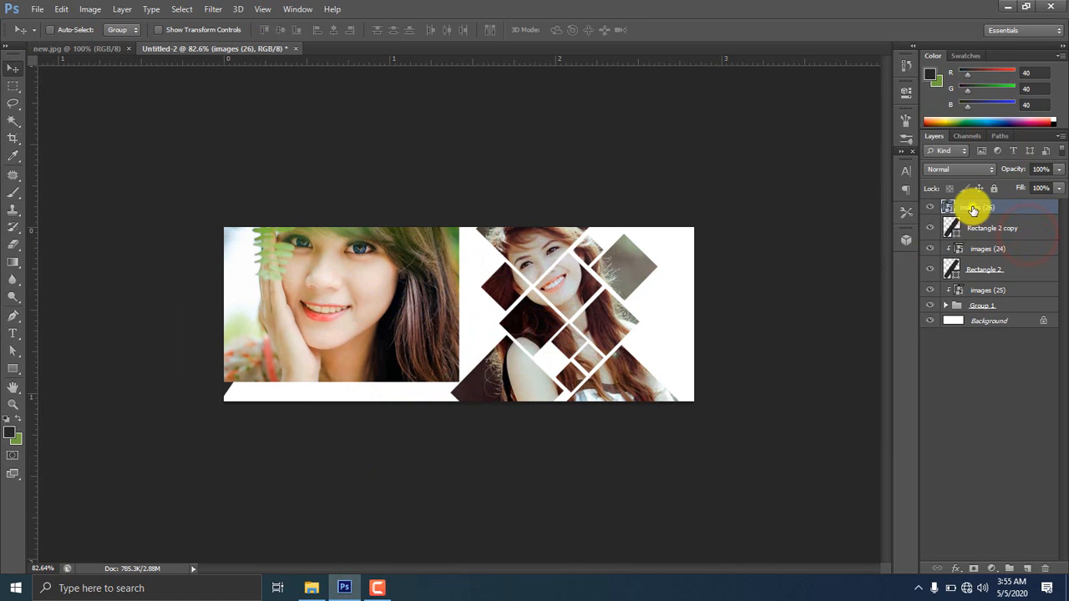
right_click(974, 207)
click(910, 260)
Scale, stretch and narrow the close-up photo to fit the diagonal band
key(ctrl+t)
drag(382, 308, 347, 319)
drag(418, 390, 398, 377)
drag(279, 229, 279, 226)
drag(279, 377, 279, 392)
drag(293, 369, 276, 373)
drag(386, 311, 348, 311)
drag(148, 312, 227, 310)
mouse_move(305, 317)
mouse_down()
mouse_move(298, 310)
mouse_move(279, 322)
mouse_move(303, 306)
mouse_up()
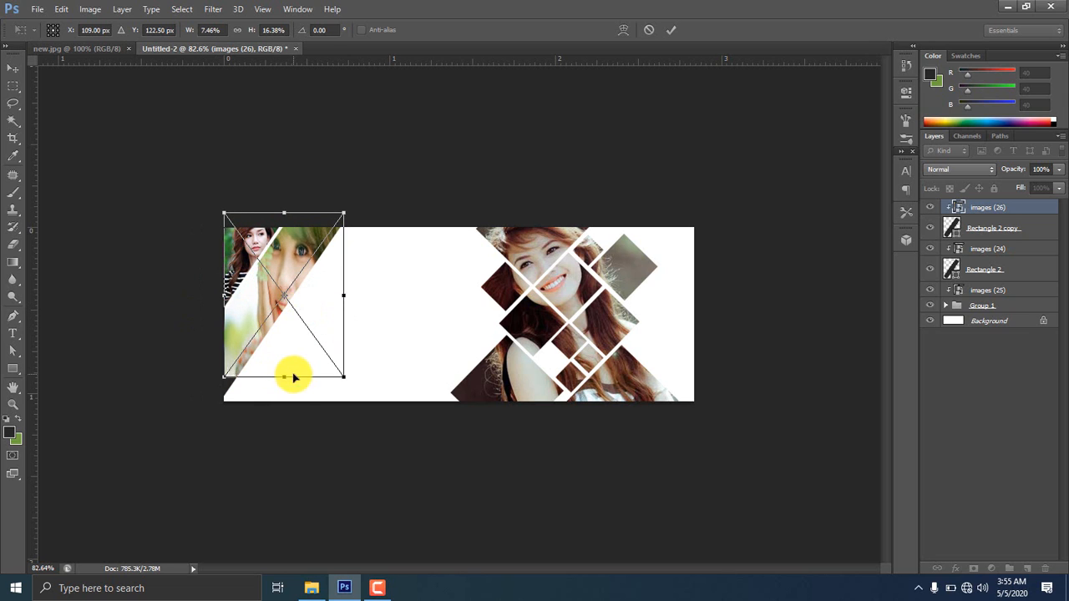
drag(288, 382, 276, 397)
Tilt the close-up photo about 9.3° to match the band and apply the transform
drag(357, 214, 353, 197)
mouse_move(313, 307)
mouse_down()
mouse_move(293, 305)
mouse_move(298, 312)
mouse_up()
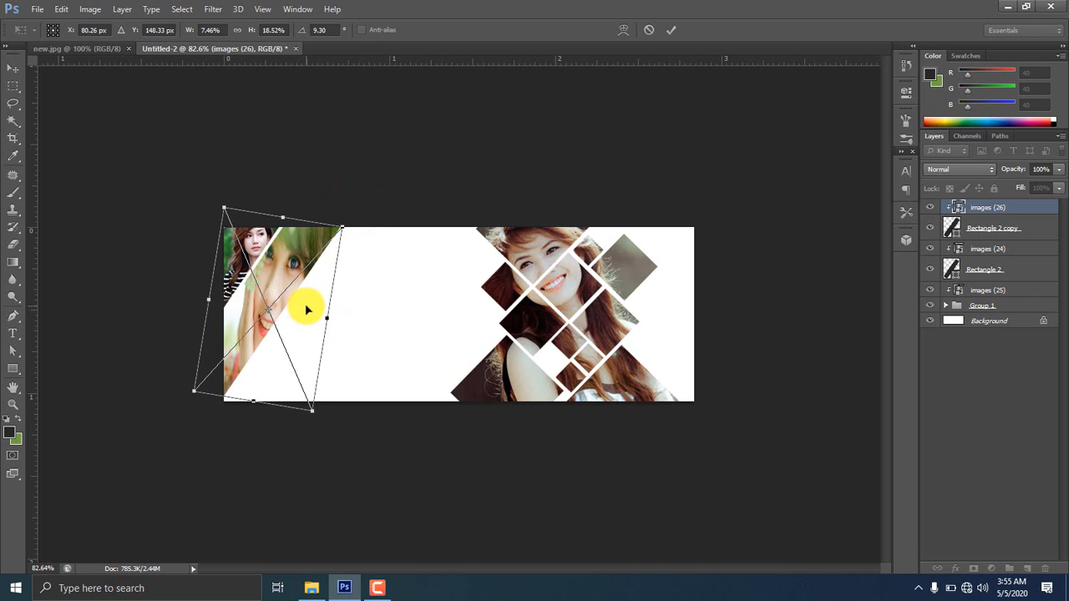
key(Return)
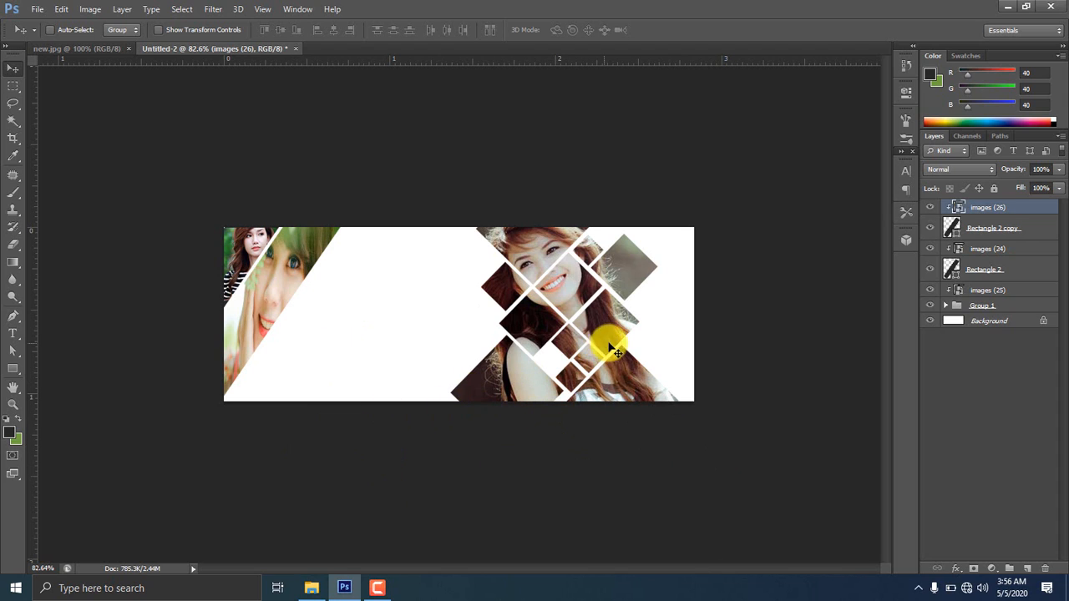
click(10, 368)
Draw a rounded rectangle in the banner's middle and colour it a light brown-grey
click(76, 376)
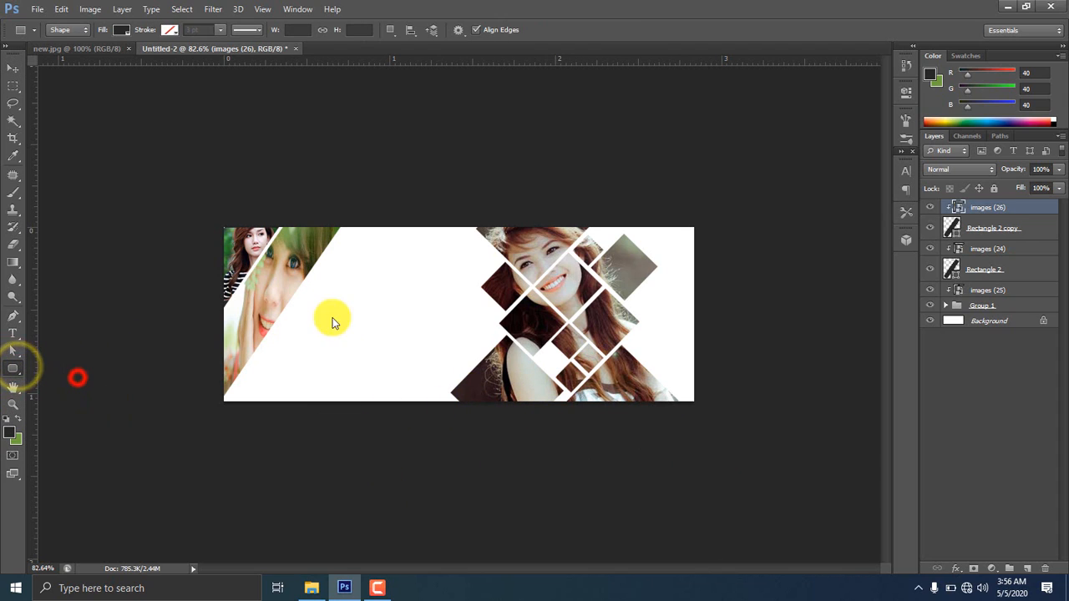
drag(339, 282, 473, 316)
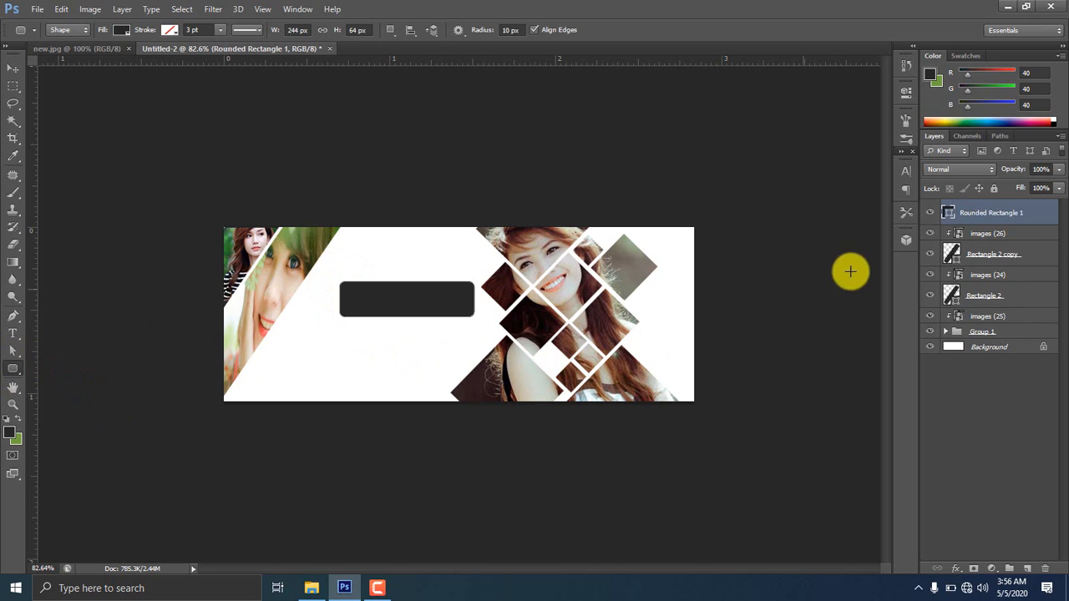
double_click(949, 217)
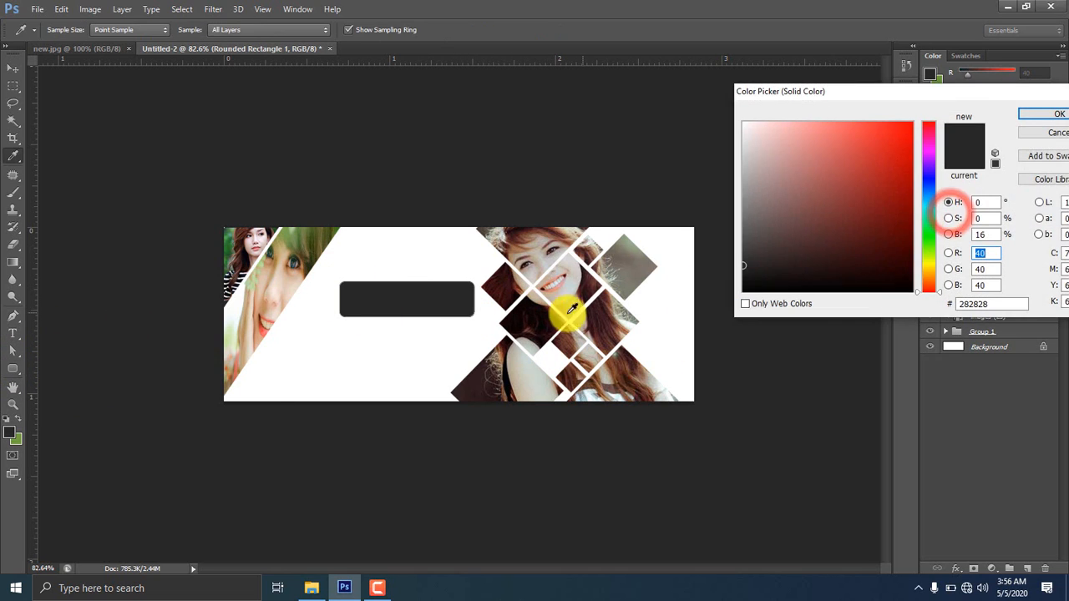
click(576, 257)
click(614, 263)
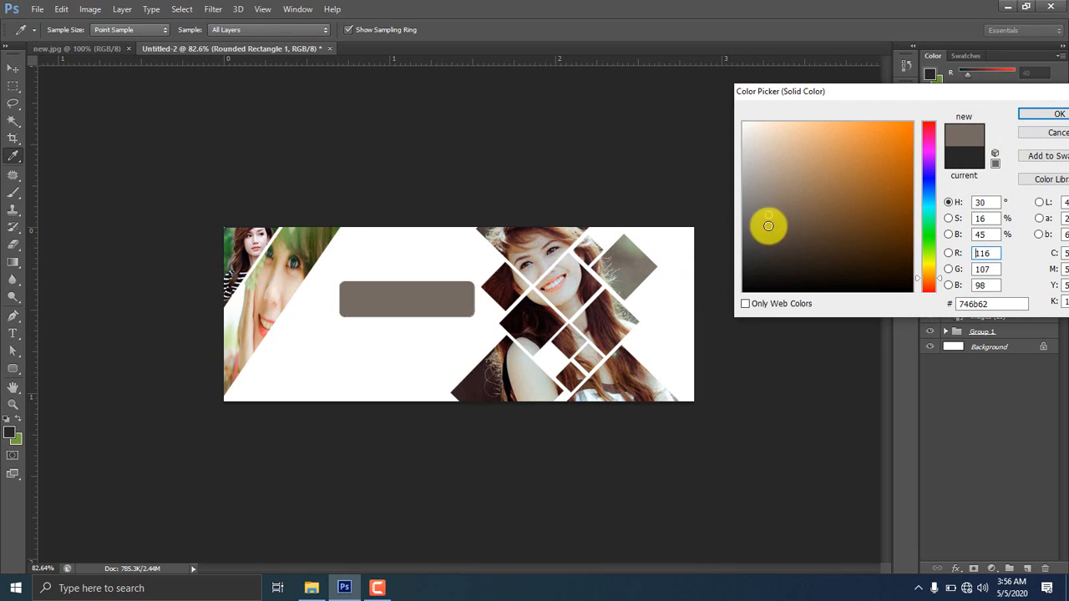
click(780, 202)
click(1048, 113)
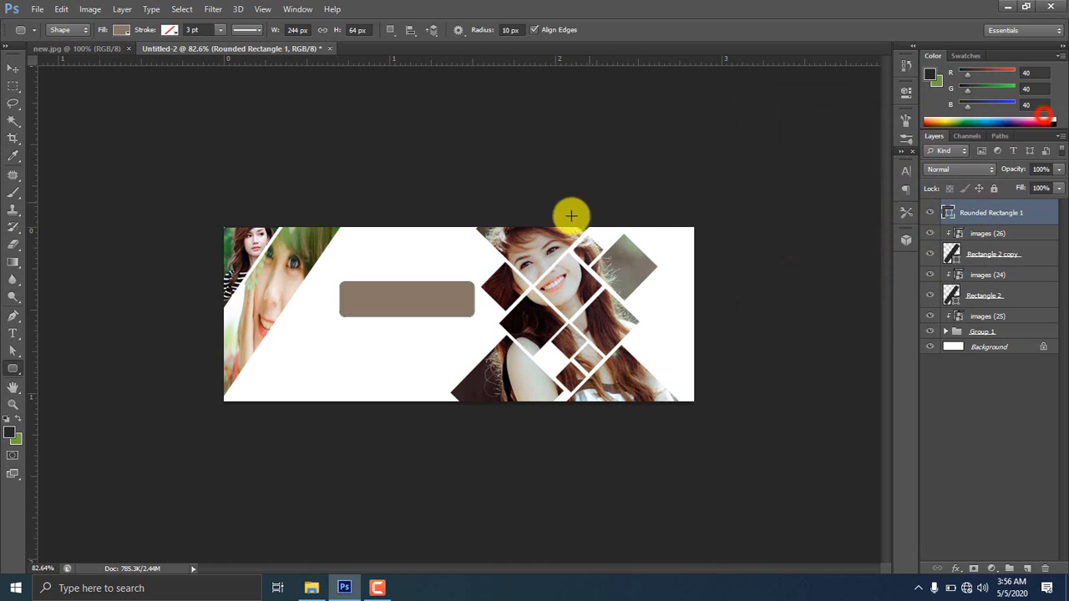
Move the rounded bar toward the top, put its layer below Group 1, and start a text layer
click(13, 68)
drag(410, 296, 432, 259)
drag(1013, 212, 977, 335)
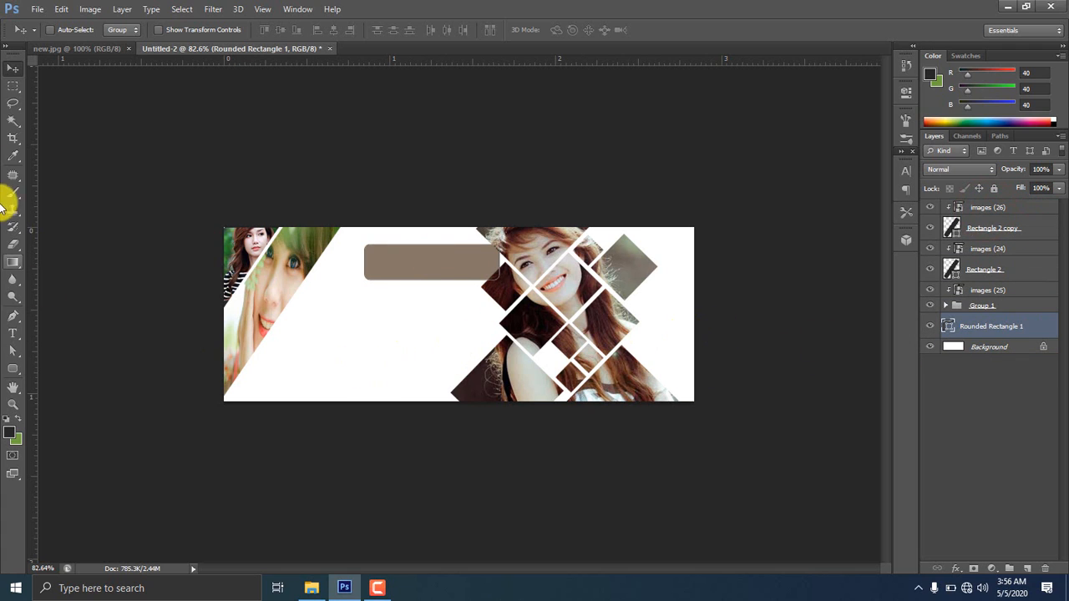
click(13, 334)
click(317, 348)
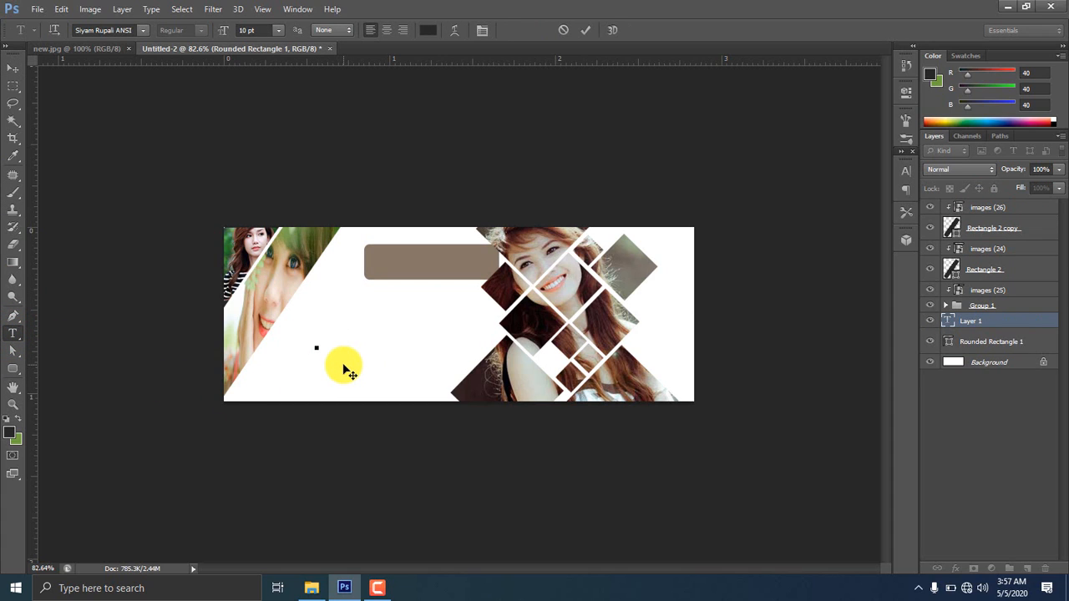
Type the person's name in the Roboto font
key(BackSpace)
key(BackSpace)
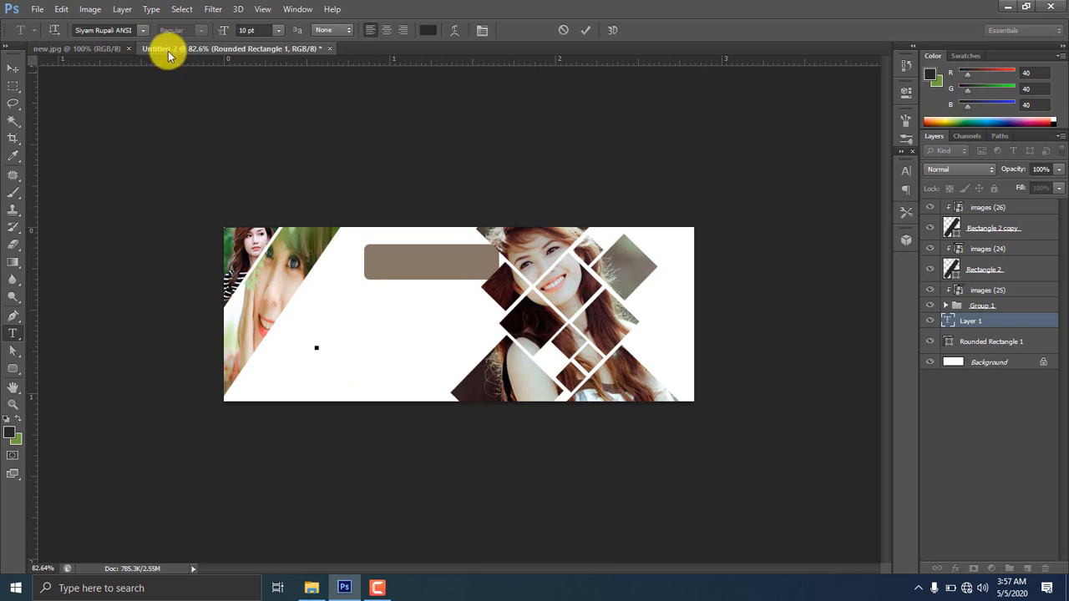
click(143, 30)
scroll(150, 144, up, 5)
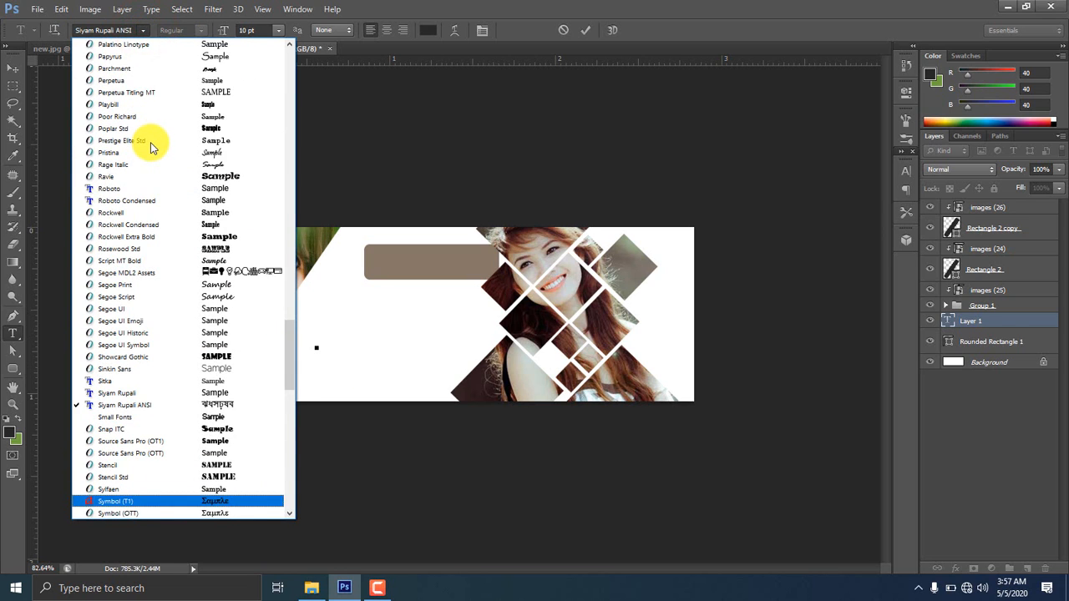
click(121, 194)
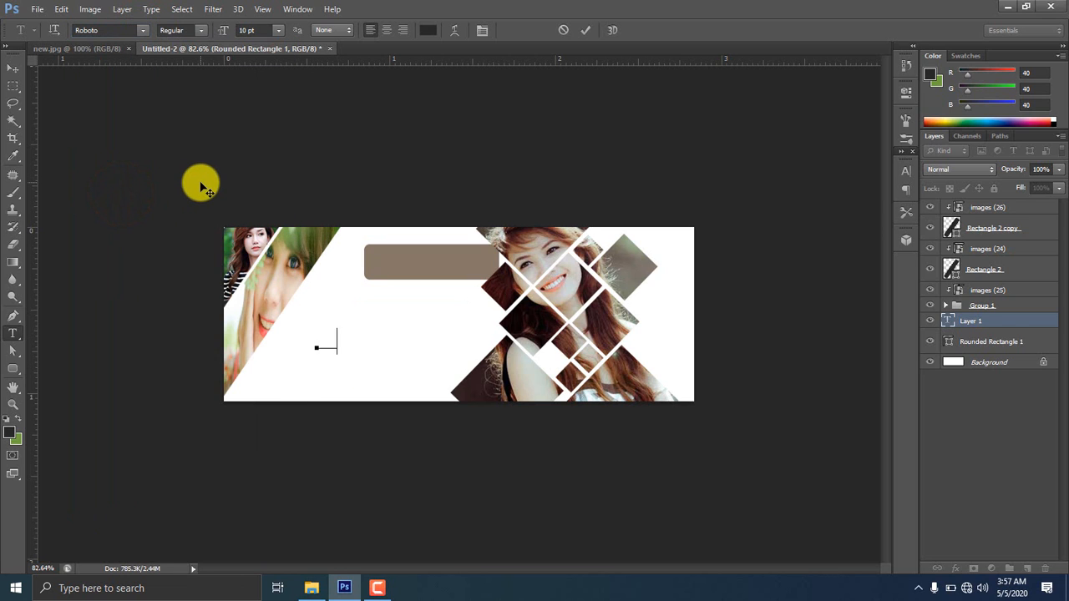
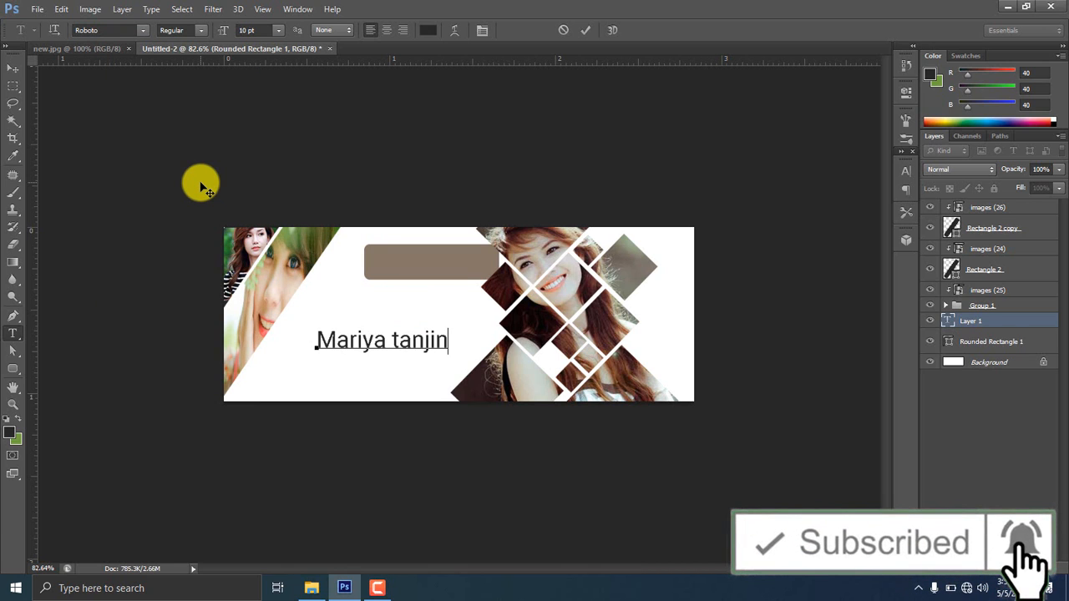
Move the name text onto the brown bar and colour it white
click(12, 68)
drag(370, 342, 422, 265)
click(904, 172)
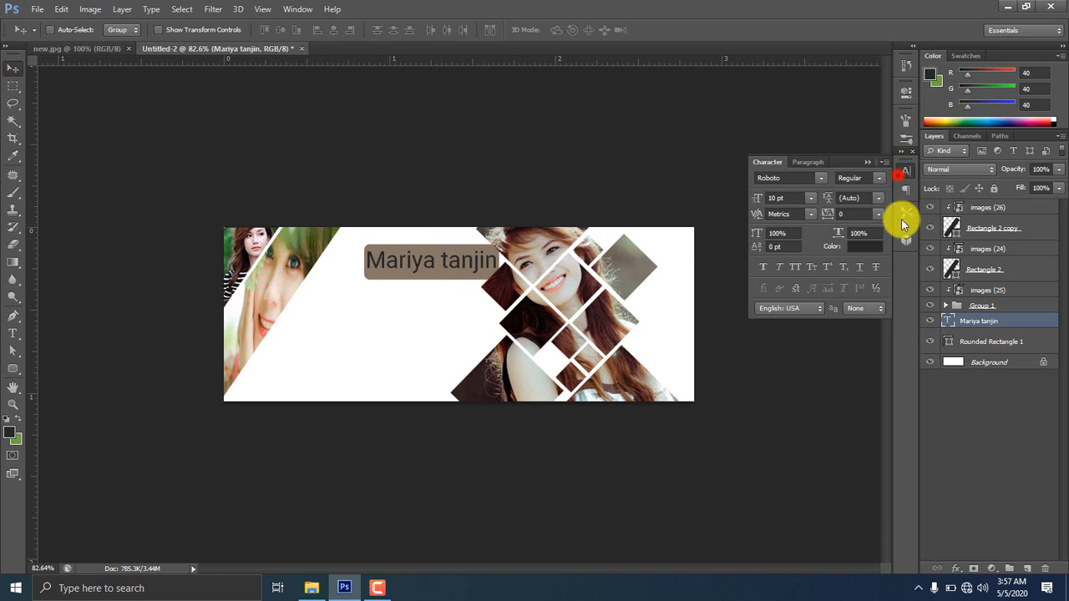
click(864, 246)
drag(754, 153, 720, 132)
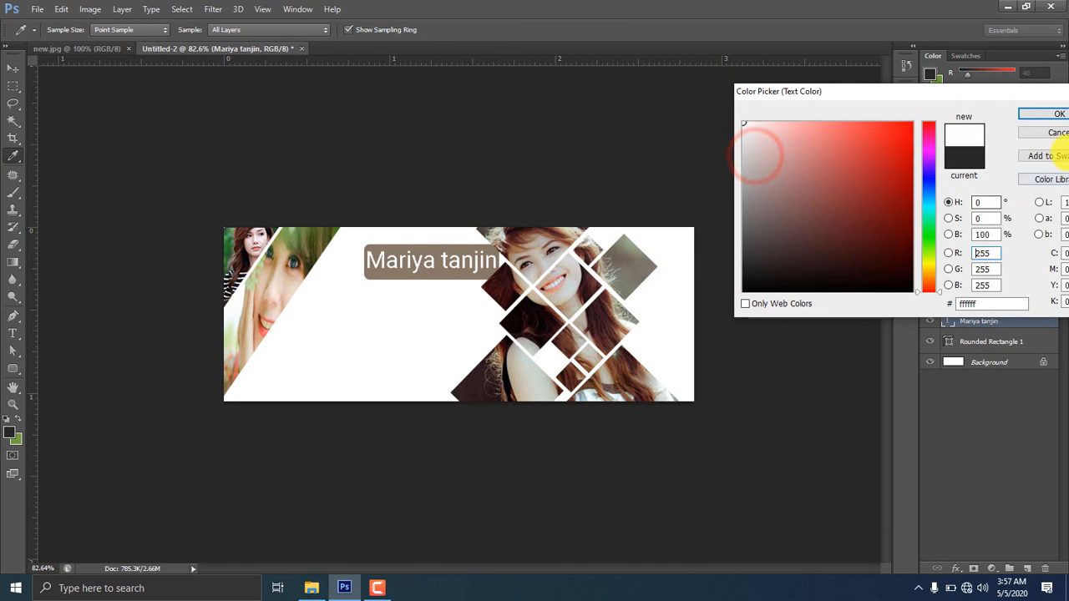
click(1049, 123)
click(879, 178)
Make the name text Bold and shrink it to about 85% to fit the label
click(882, 305)
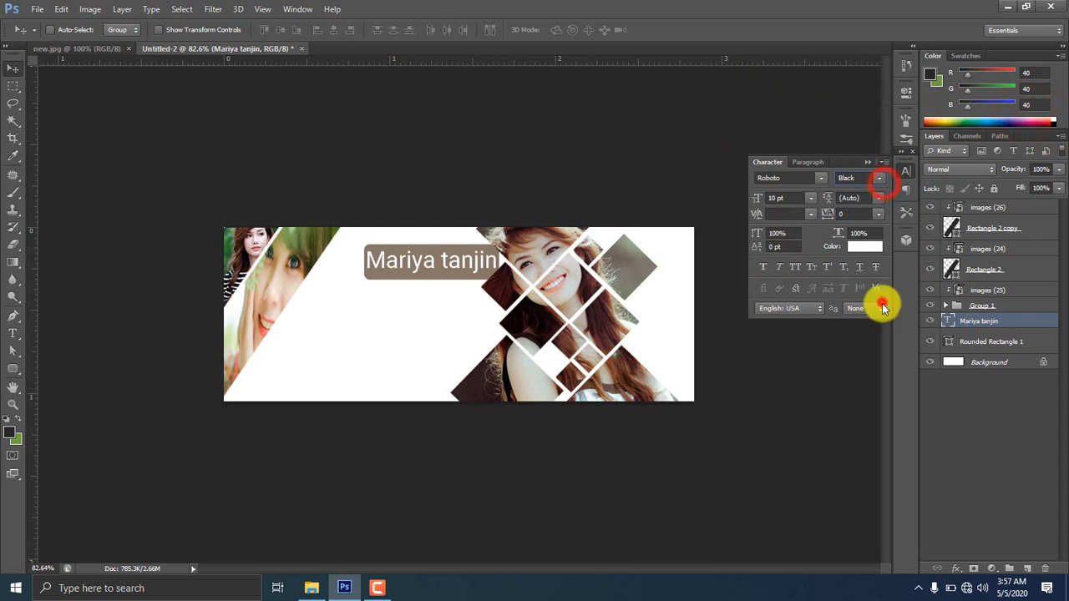
click(878, 177)
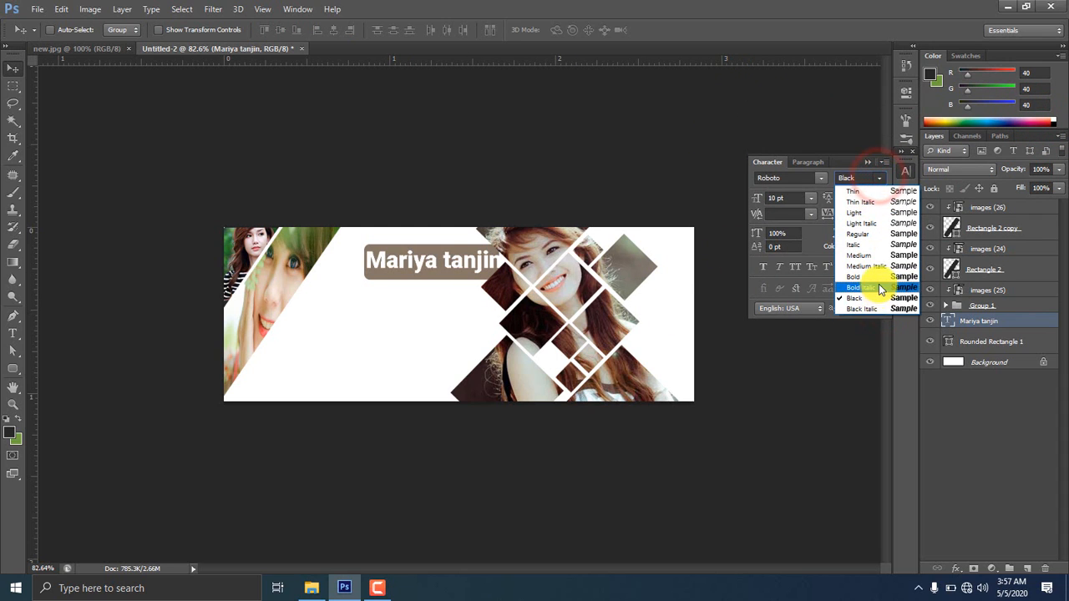
click(878, 277)
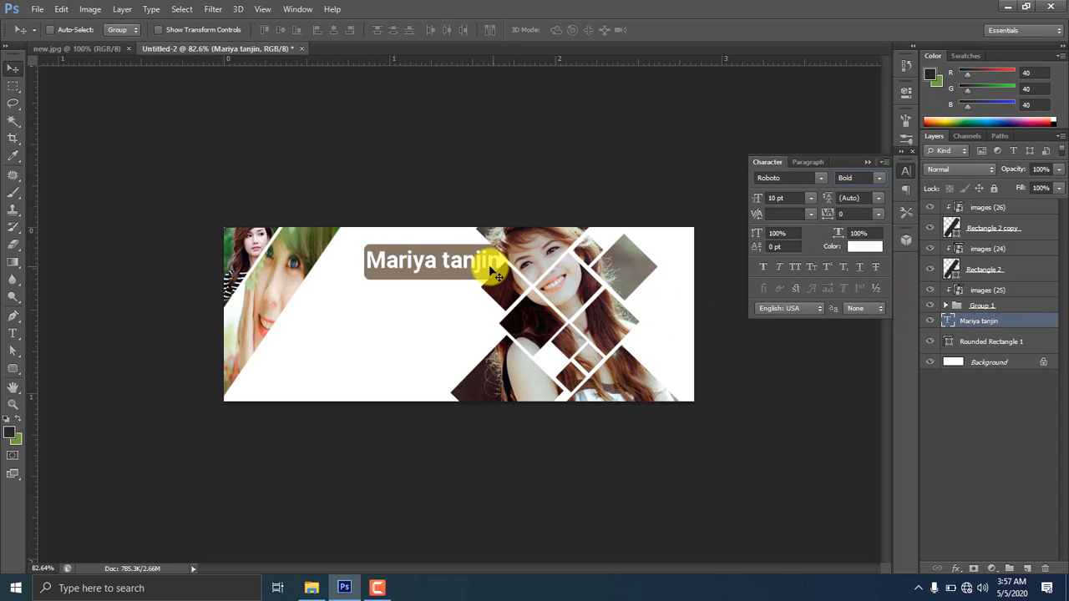
key(ctrl+t)
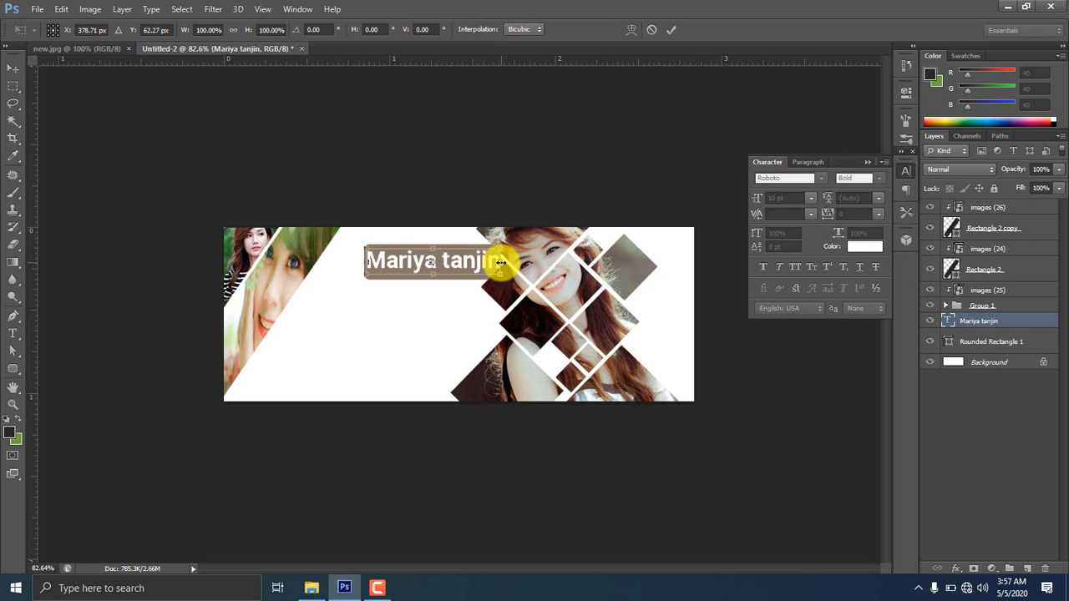
mouse_move(499, 274)
mouse_down()
mouse_move(490, 262)
mouse_move(489, 274)
mouse_up()
double_click(460, 265)
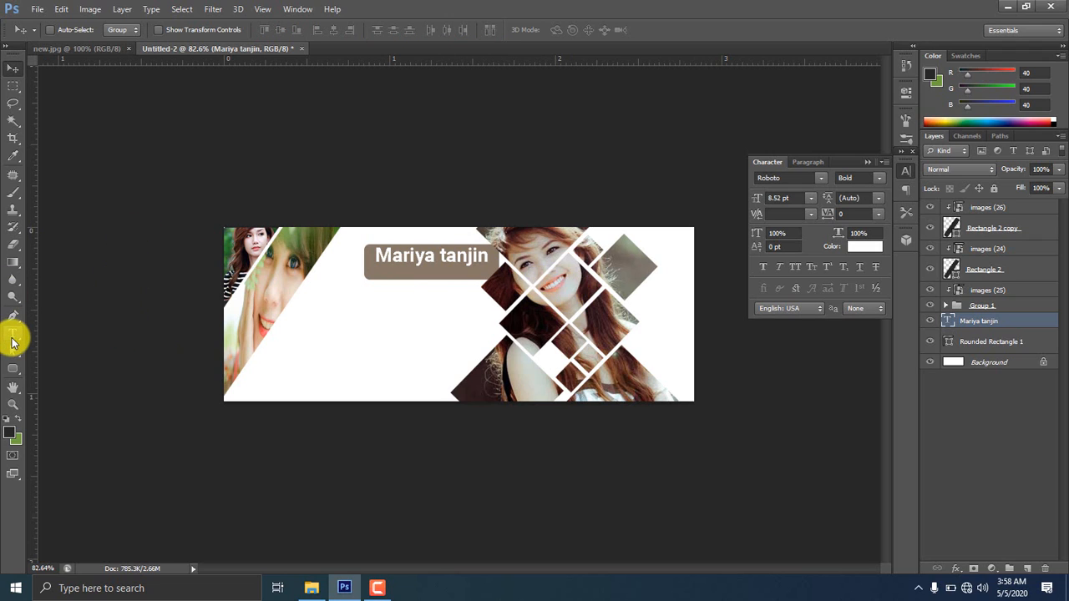
Add a 'Grapich design' text line and move it up onto the name label
click(13, 335)
click(364, 318)
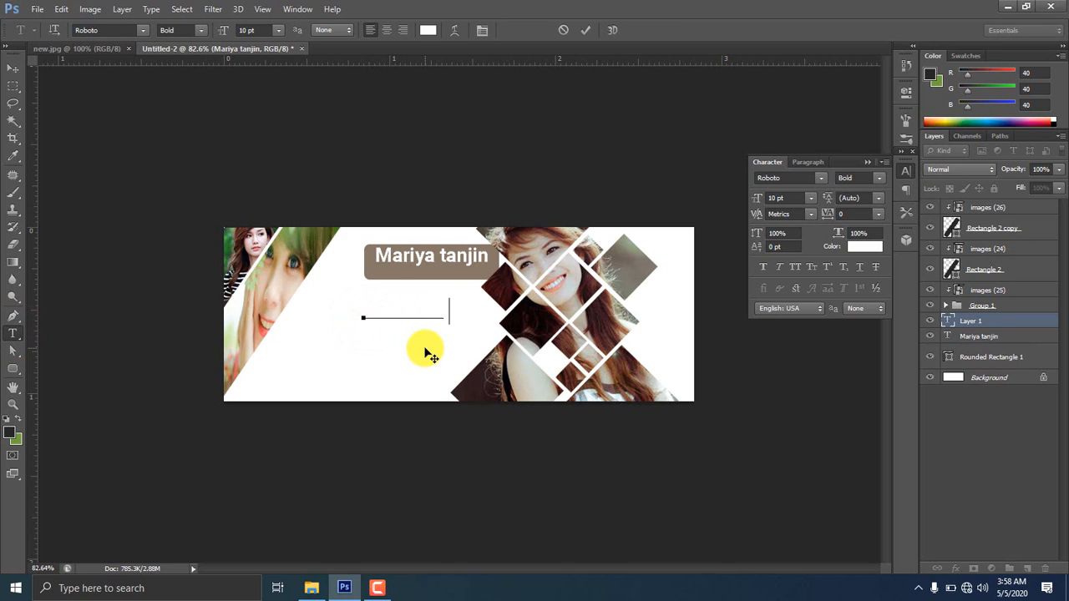
click(12, 69)
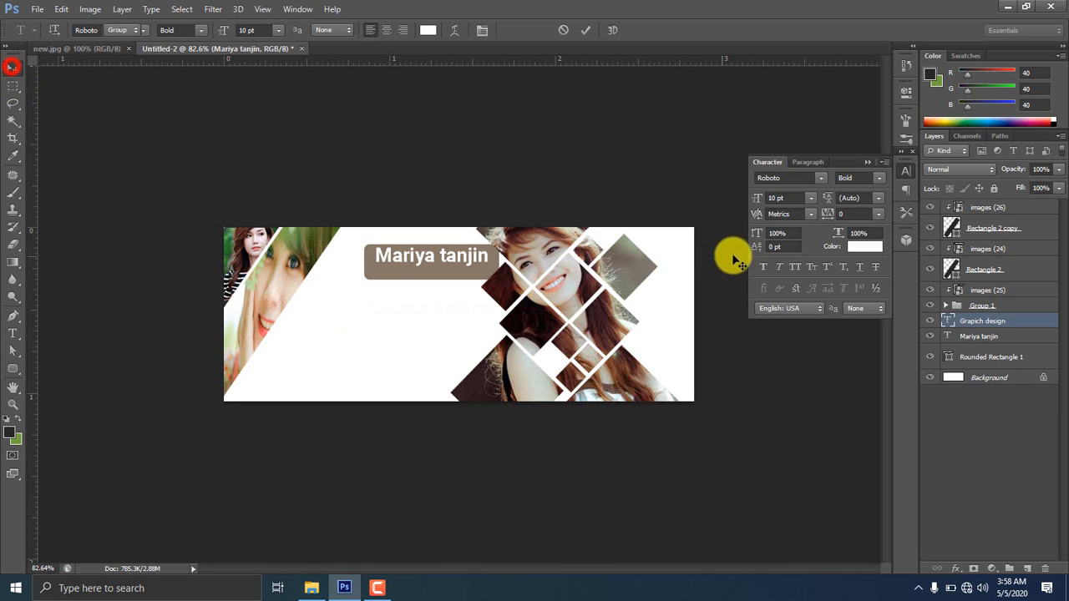
drag(375, 332, 376, 293)
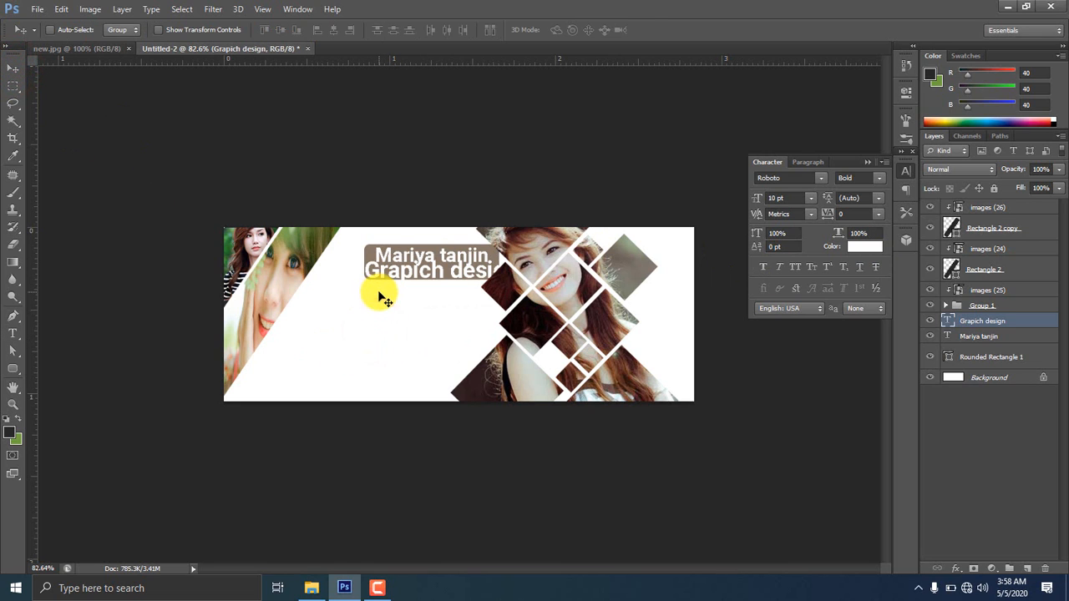
Shrink 'Grapich design' to about 63%, widen it to the name's width, and flatten it
key(ctrl+t)
drag(518, 284, 490, 283)
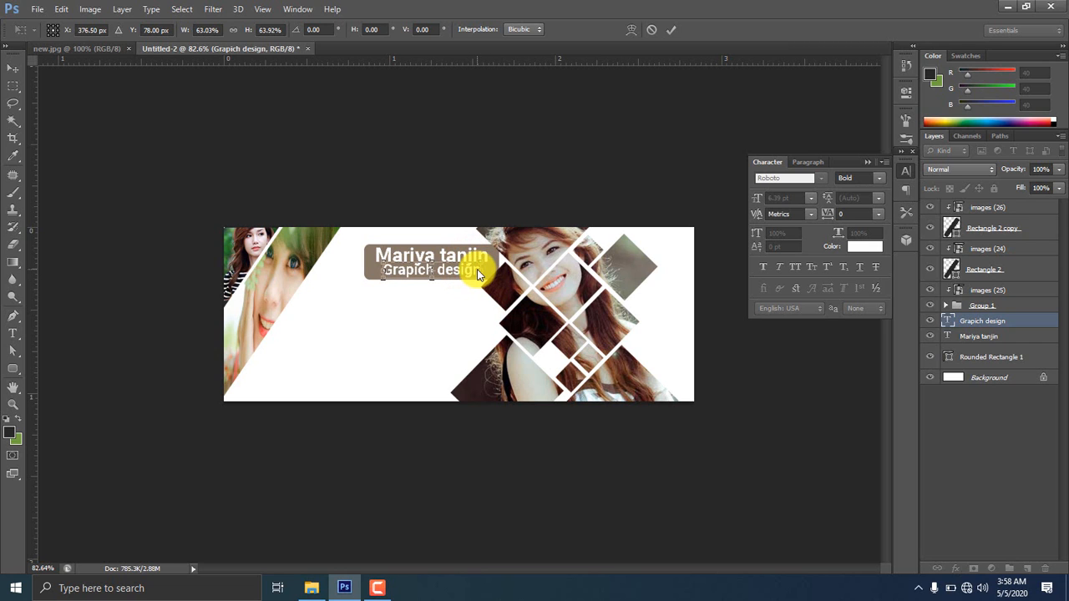
scroll(489, 320, up, 6)
drag(406, 308, 449, 390)
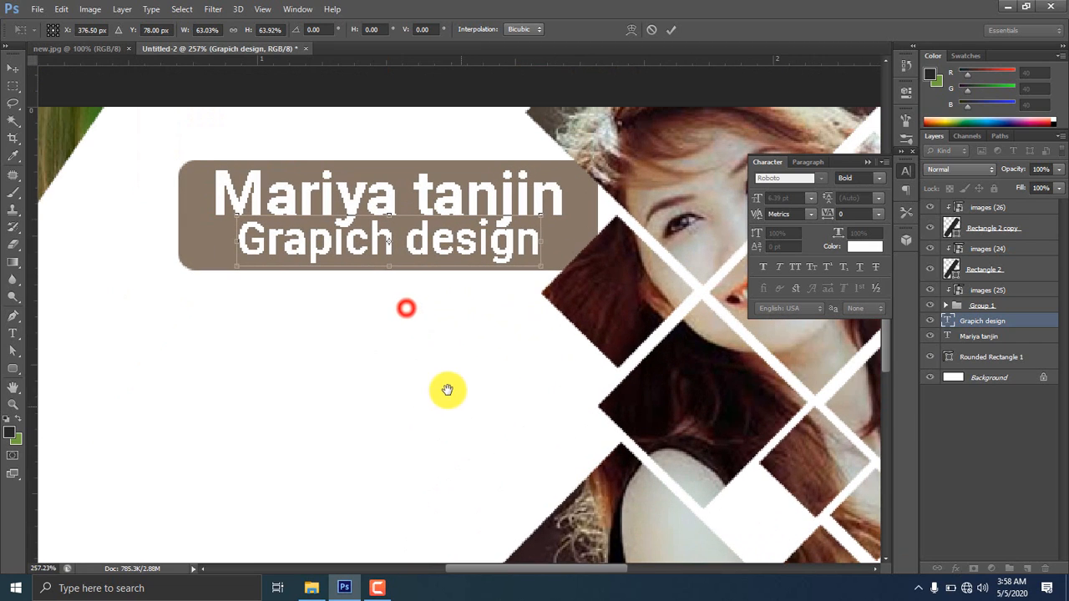
drag(542, 242, 555, 240)
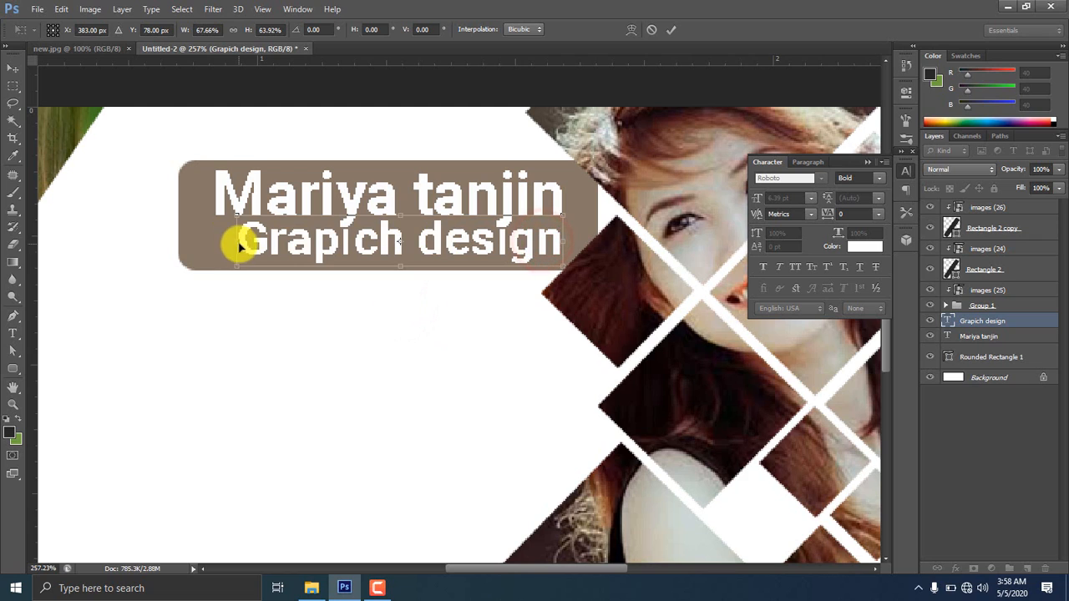
drag(235, 242, 214, 244)
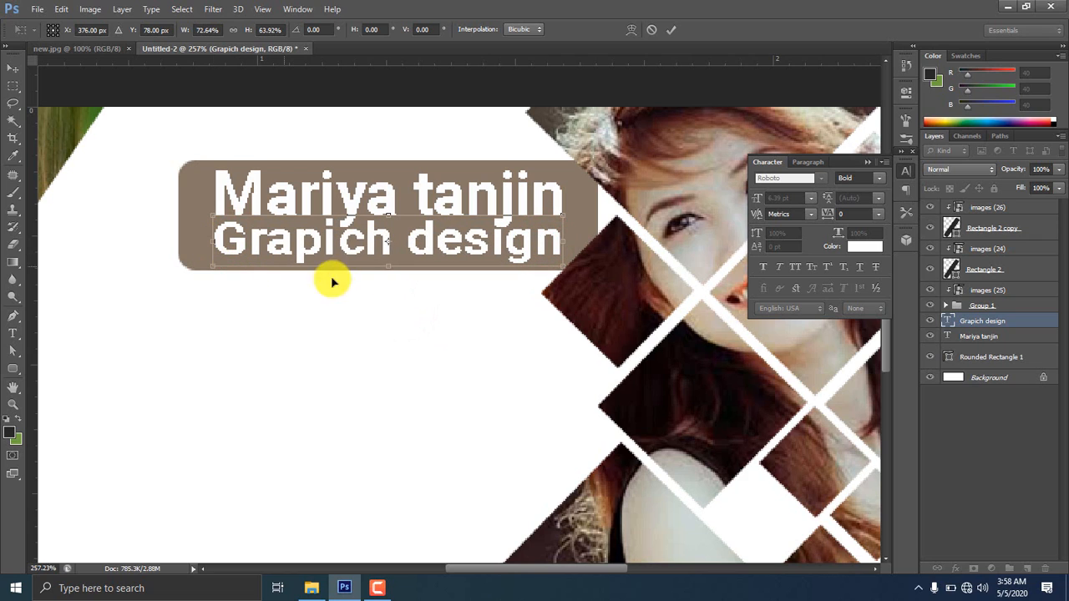
drag(389, 267, 387, 259)
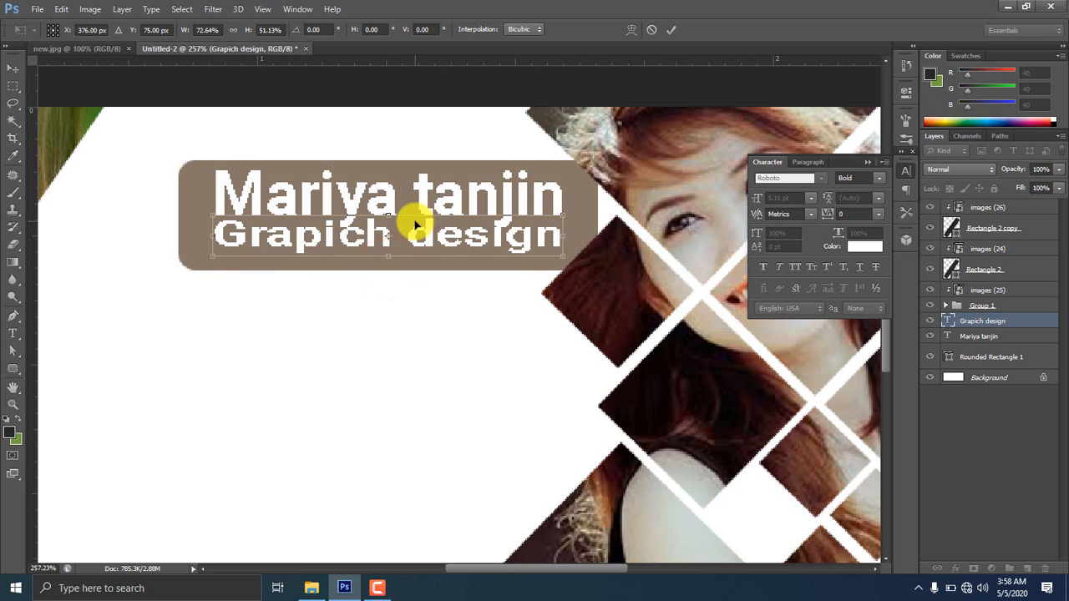
drag(389, 215, 390, 224)
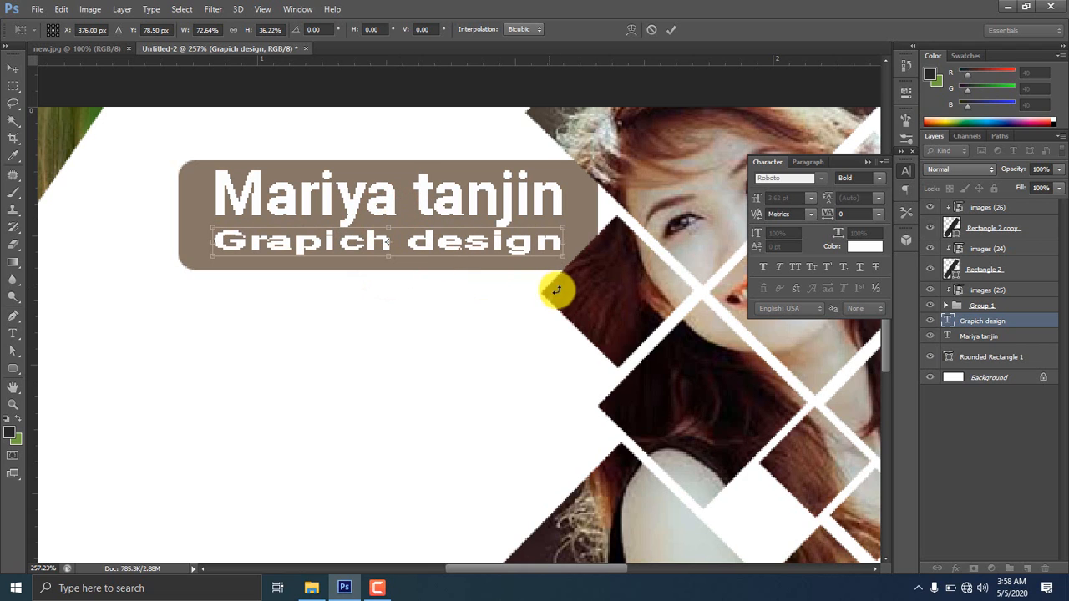
key(Return)
Set 'Grapich design' to Roboto Medium with a dark colour sampled from the photo
click(876, 177)
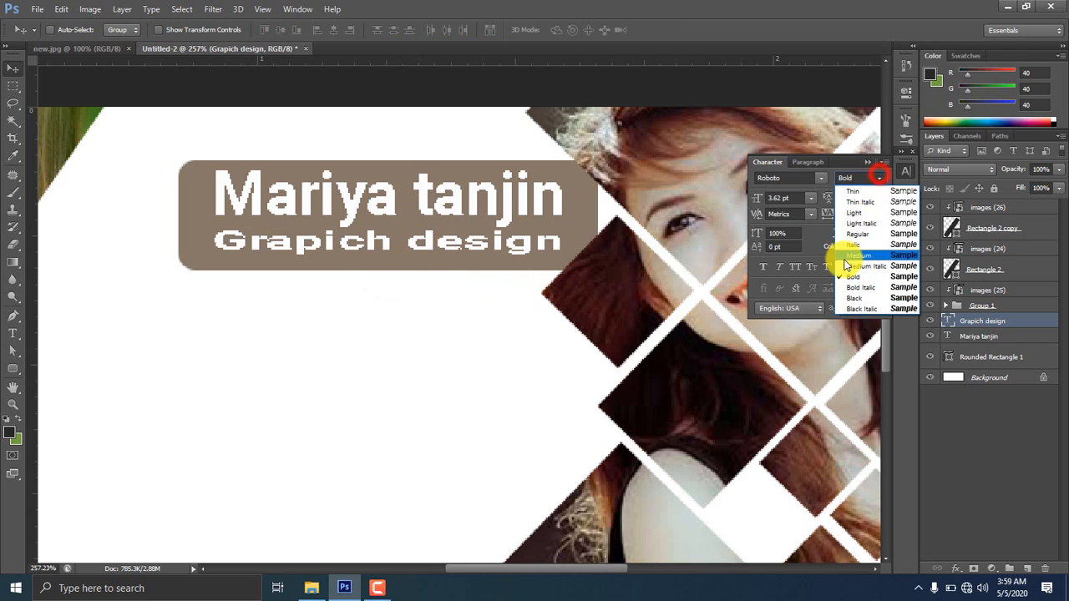
click(860, 201)
click(877, 177)
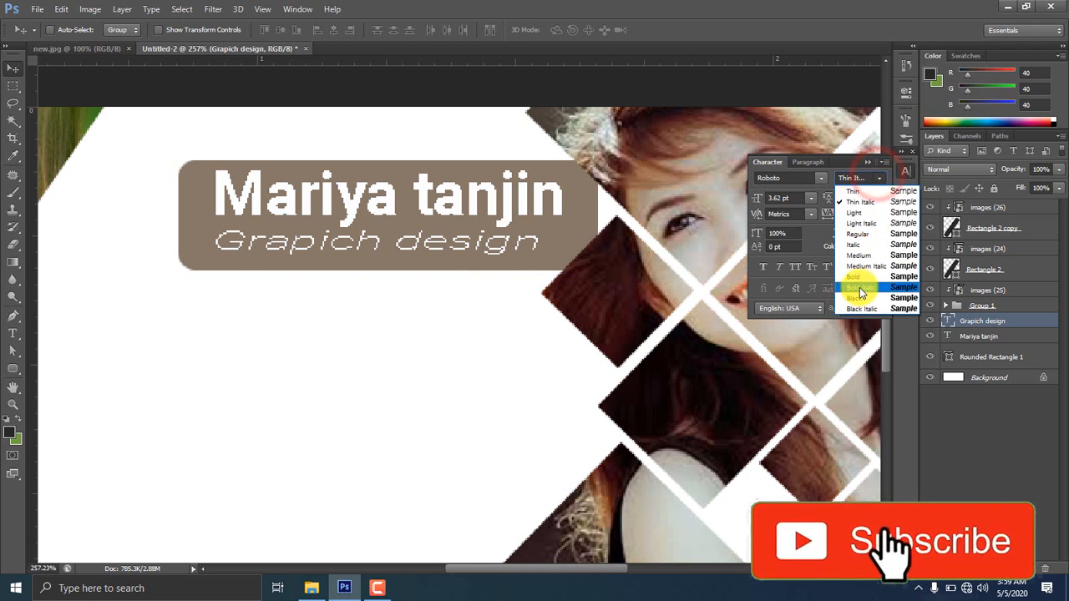
click(869, 254)
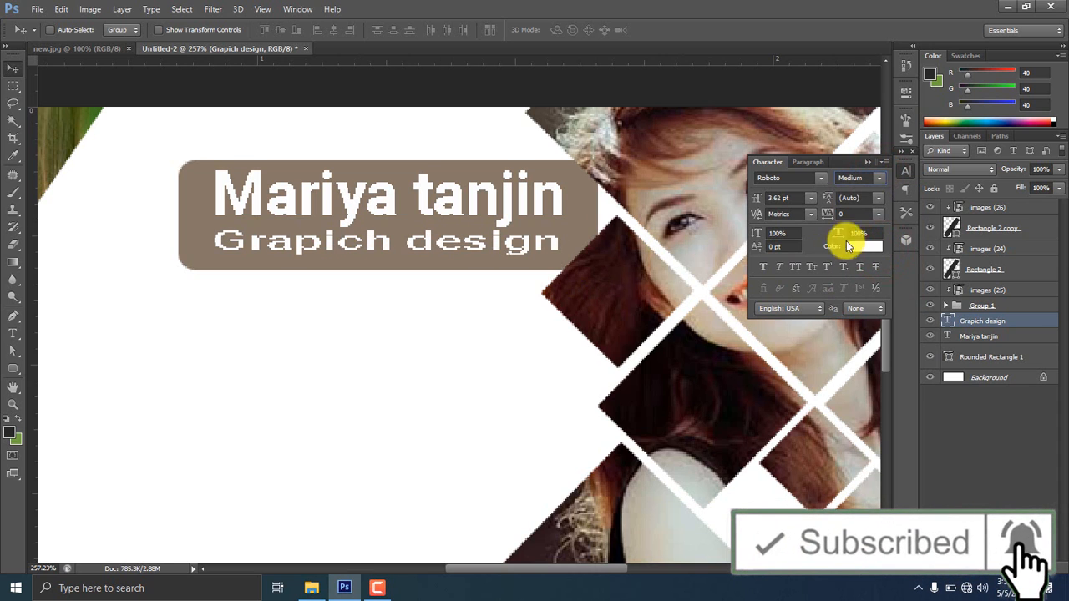
click(848, 245)
click(659, 407)
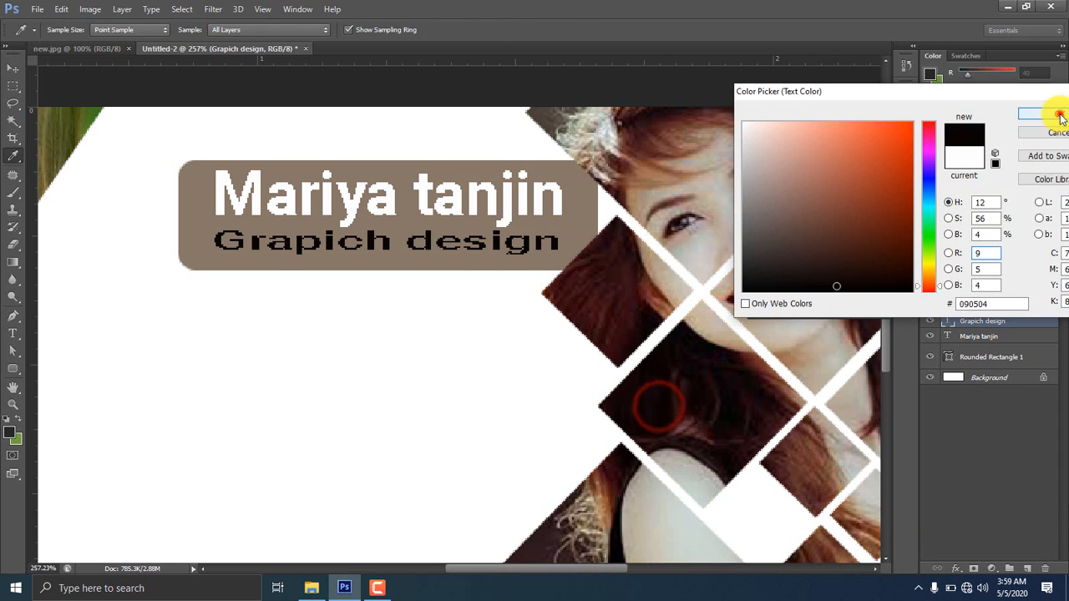
click(1059, 116)
scroll(414, 464, down, 3)
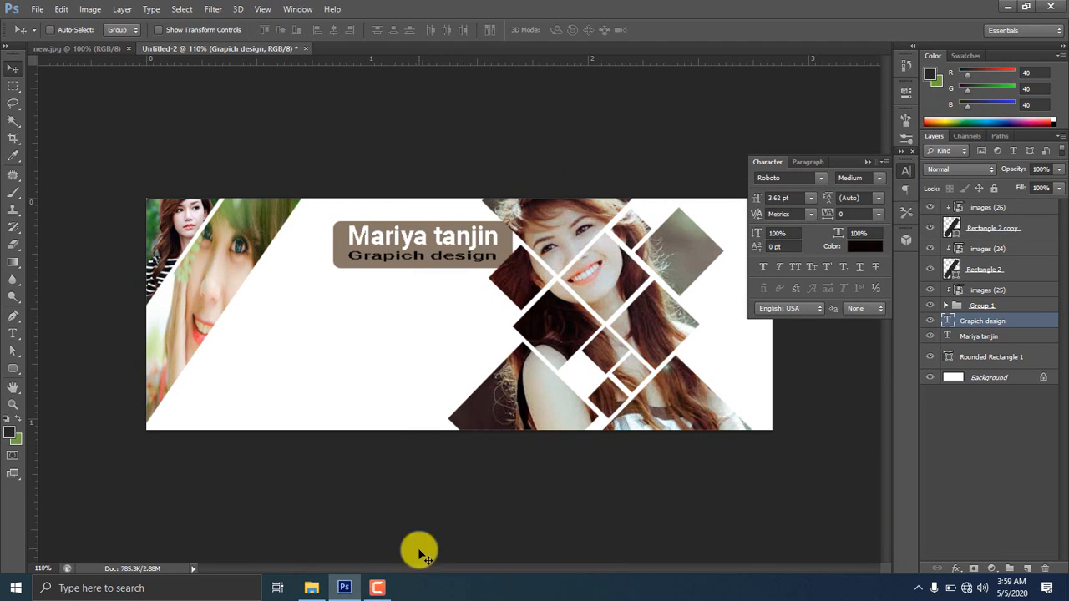
click(1002, 532)
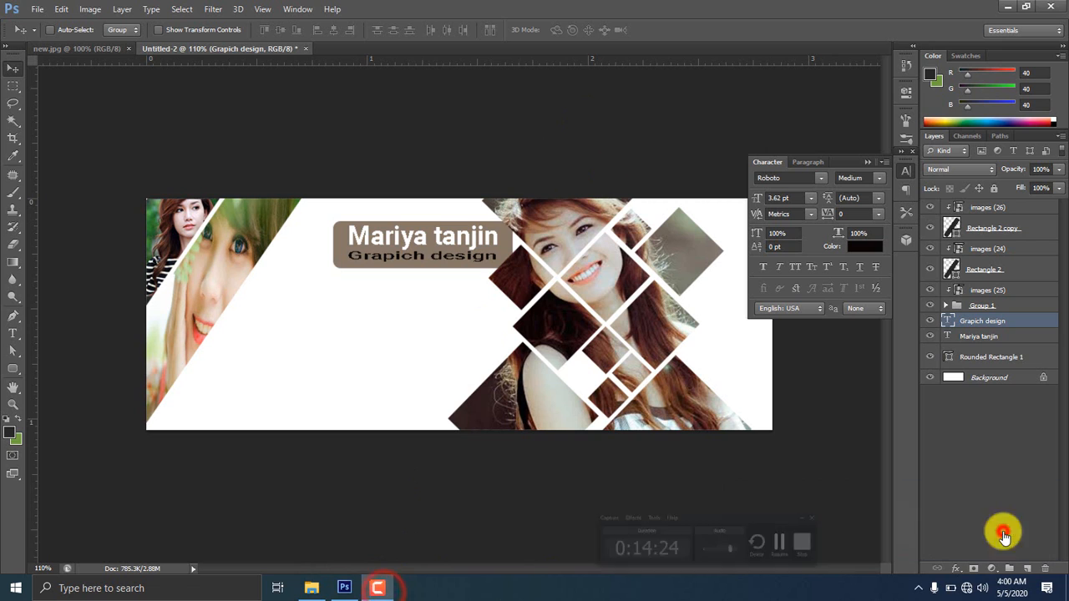
Drop youtube-512.png onto the banner and shrink it below the name label's left end
click(318, 589)
drag(489, 250, 345, 377)
drag(515, 351, 390, 375)
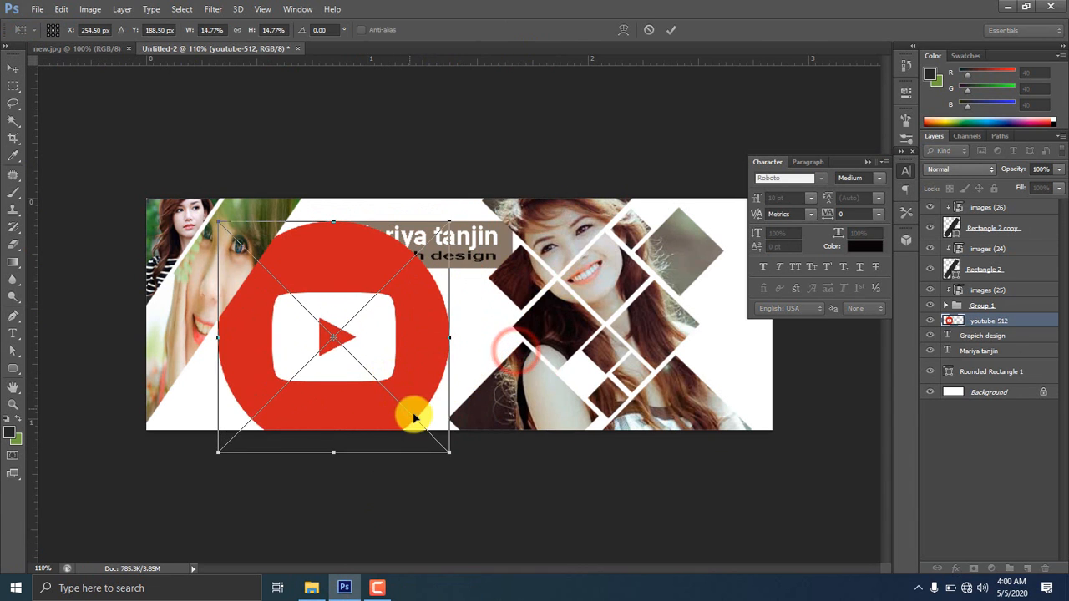
drag(451, 451, 393, 485)
scroll(343, 401, up, 8)
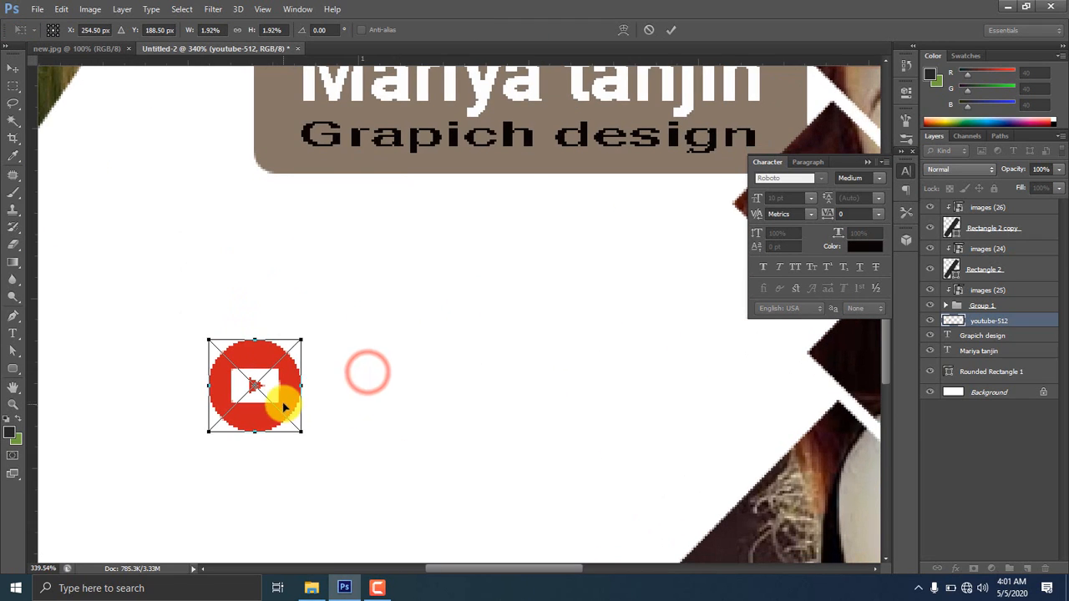
drag(284, 407, 326, 373)
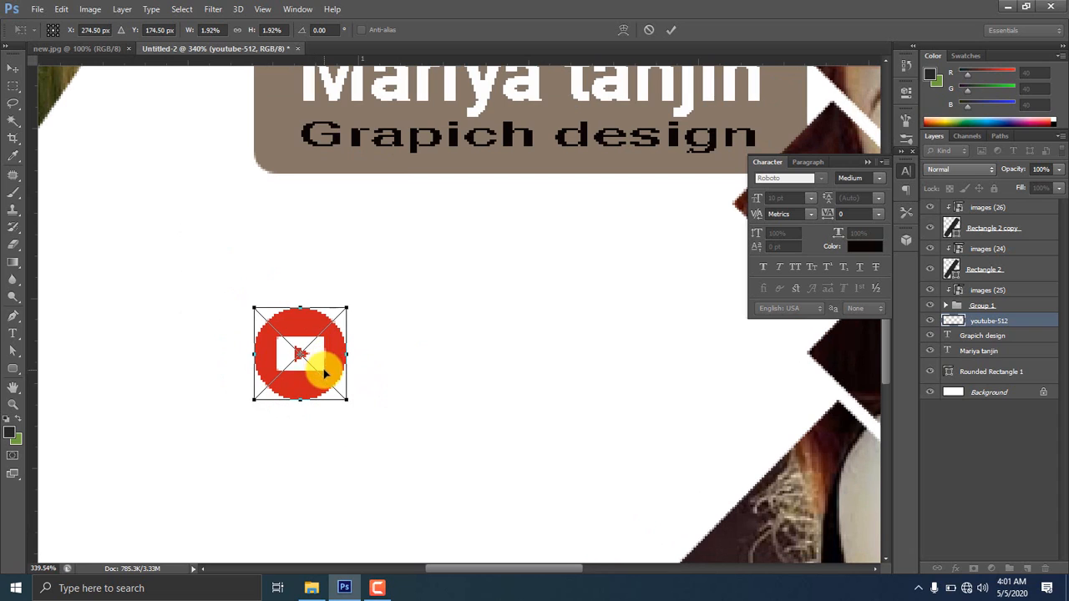
Align the YouTube icon to a vertical guide, apply it at 1.55%, and remove the guide
drag(34, 332, 254, 331)
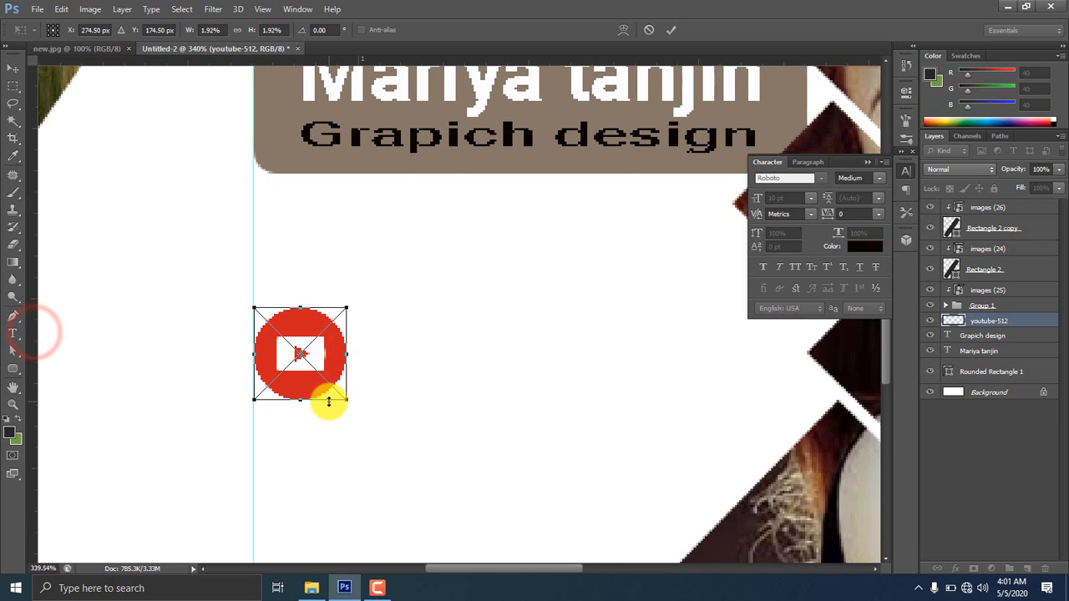
drag(346, 402, 323, 358)
key(Return)
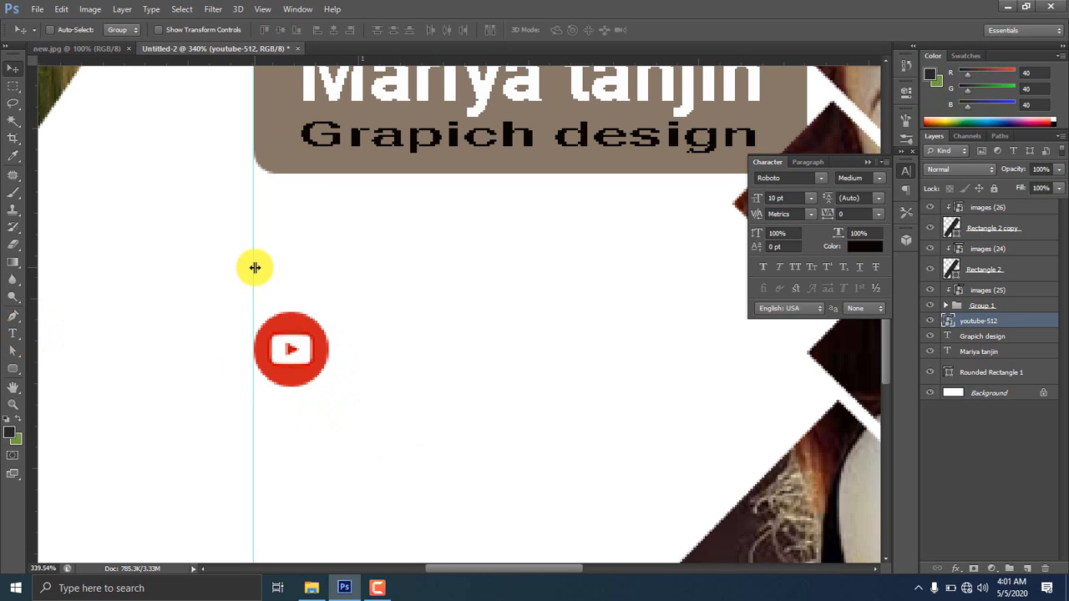
drag(255, 267, 34, 342)
scroll(389, 403, down, 4)
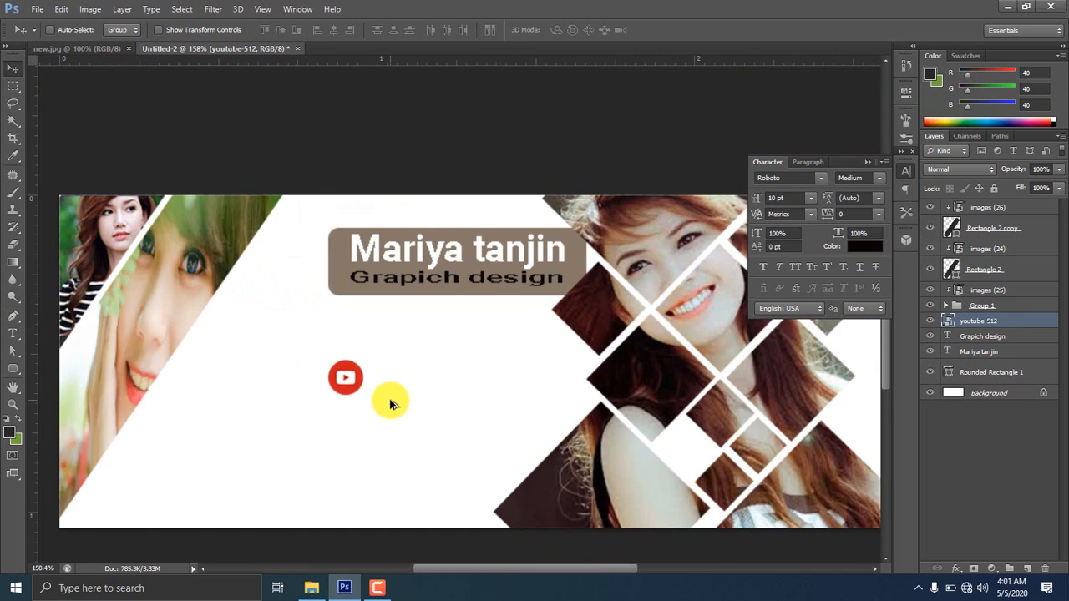
scroll(389, 403, down, 1)
Open the photos\icon folder in File Explorer and drag world.png onto the banner
click(312, 588)
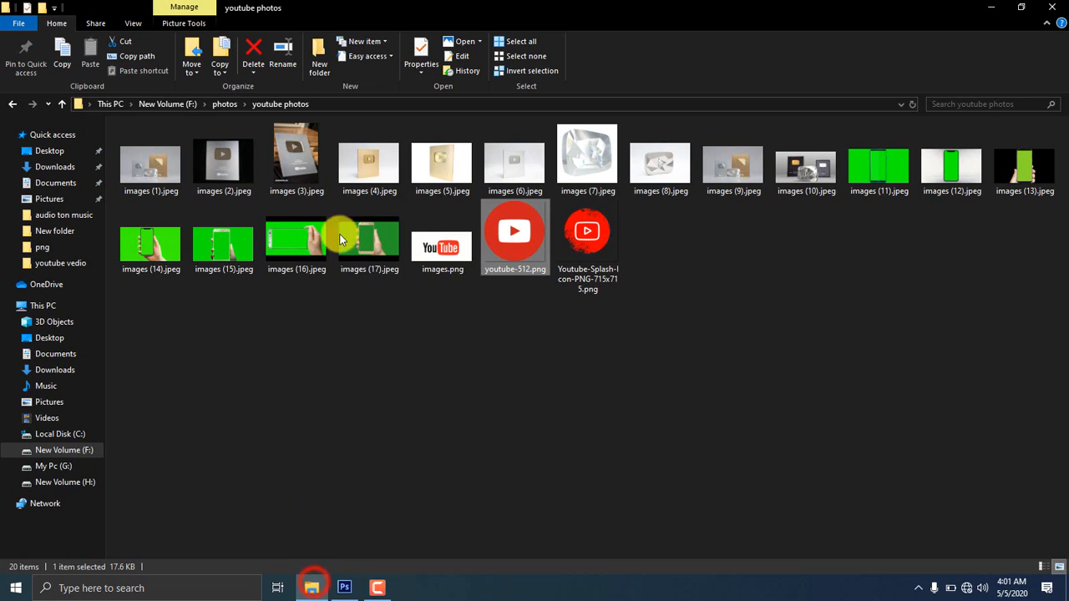
click(63, 103)
double_click(321, 166)
key(alt+Left)
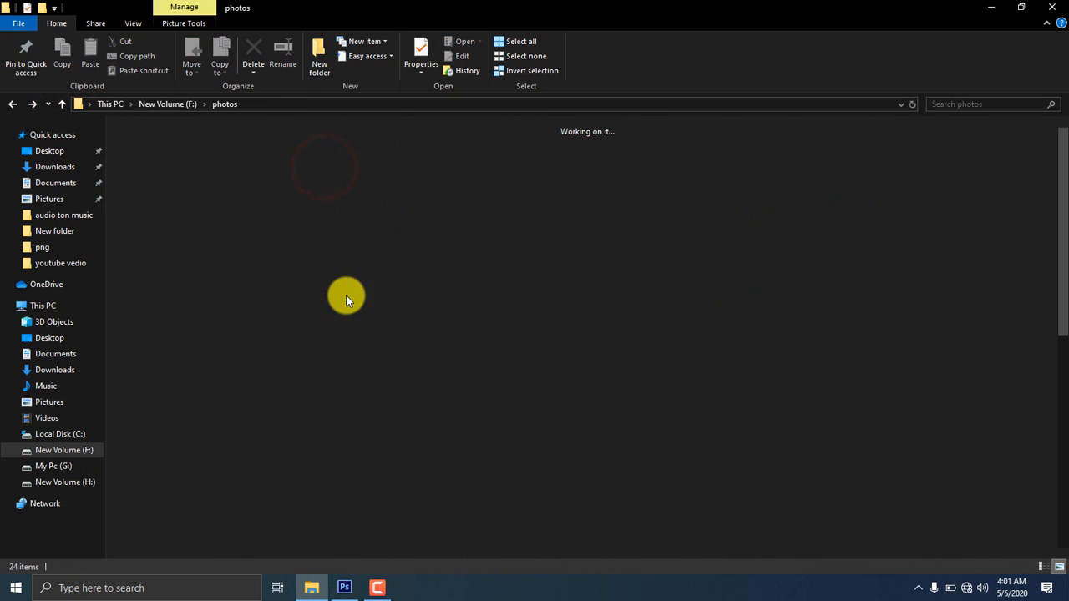
double_click(161, 149)
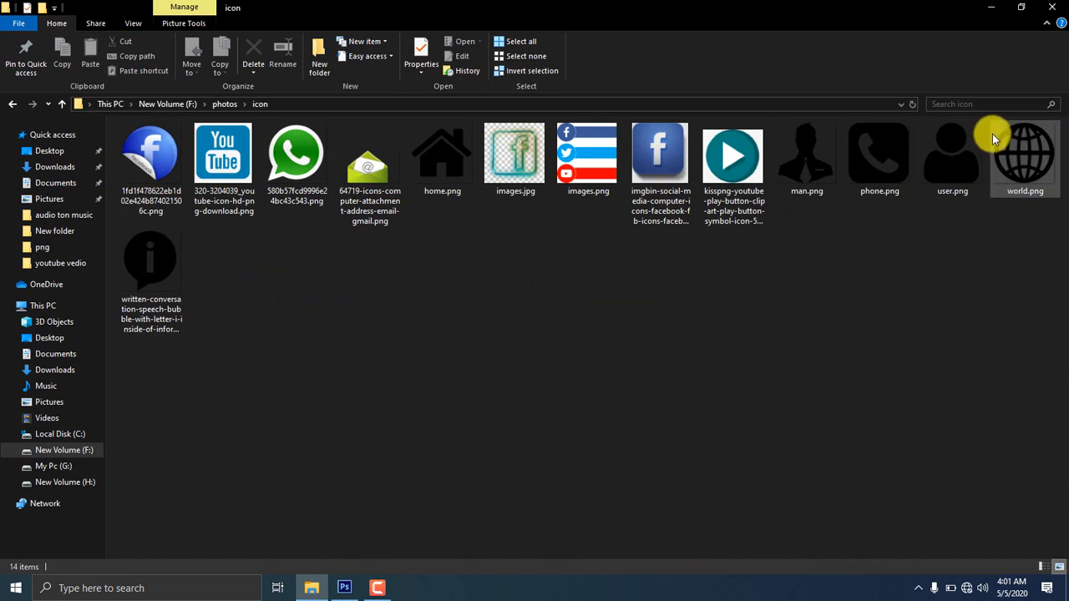
drag(994, 138, 505, 437)
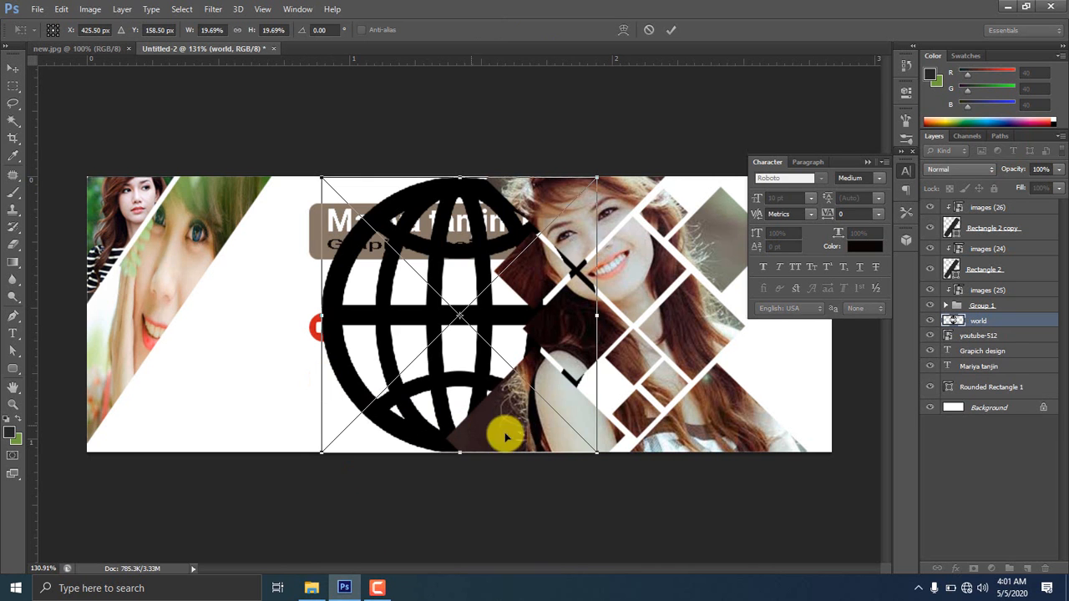
Shrink the globe icon and position it just below the YouTube icon
drag(609, 458, 358, 373)
scroll(357, 374, up, 8)
drag(446, 466, 562, 430)
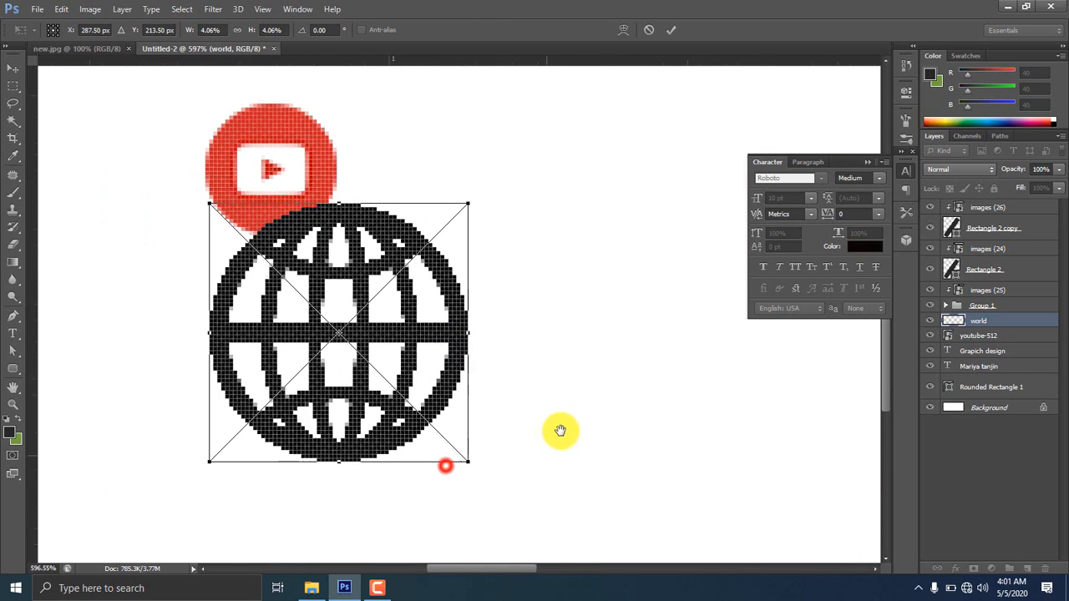
drag(481, 453, 425, 392)
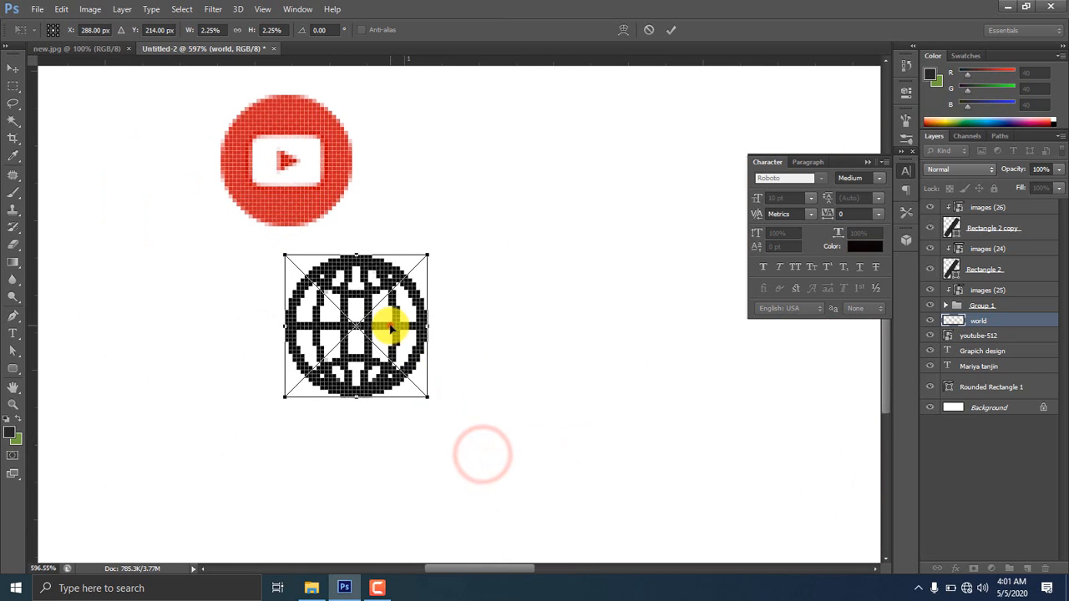
drag(389, 324, 320, 163)
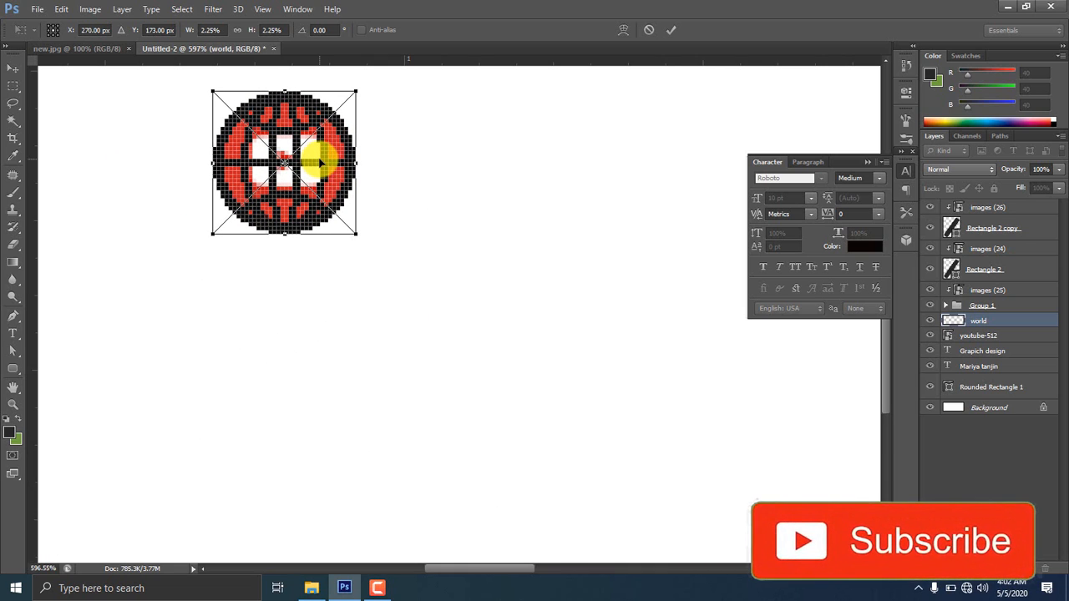
mouse_move(354, 234)
mouse_down()
mouse_move(344, 217)
mouse_move(348, 225)
mouse_up()
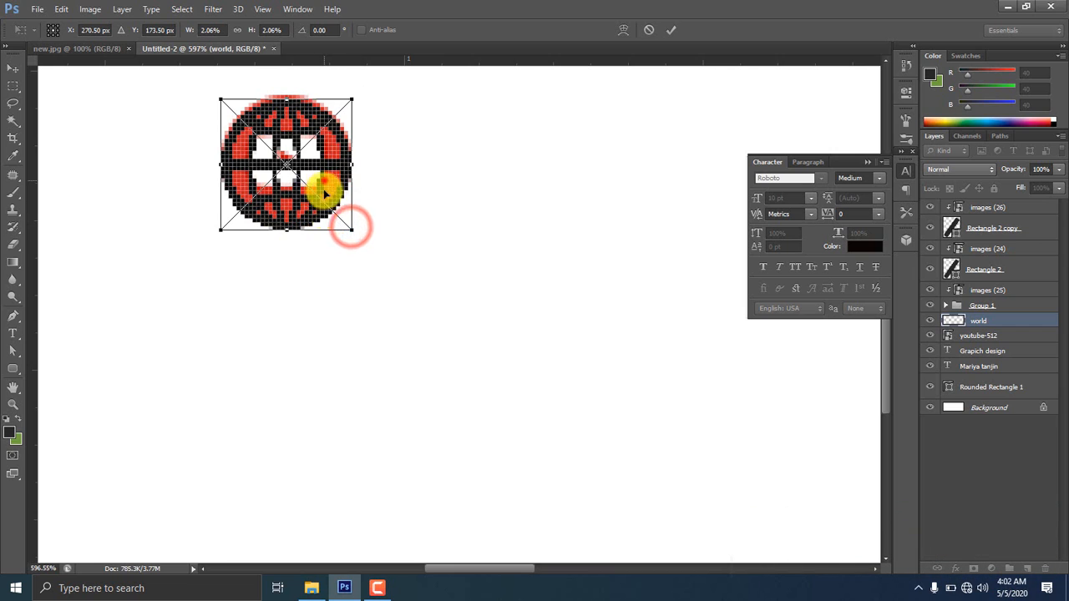
drag(322, 184, 323, 402)
Align the globe's left edge to a guide, apply it at 2.06%, remove the guide, zoom out
drag(29, 308, 221, 313)
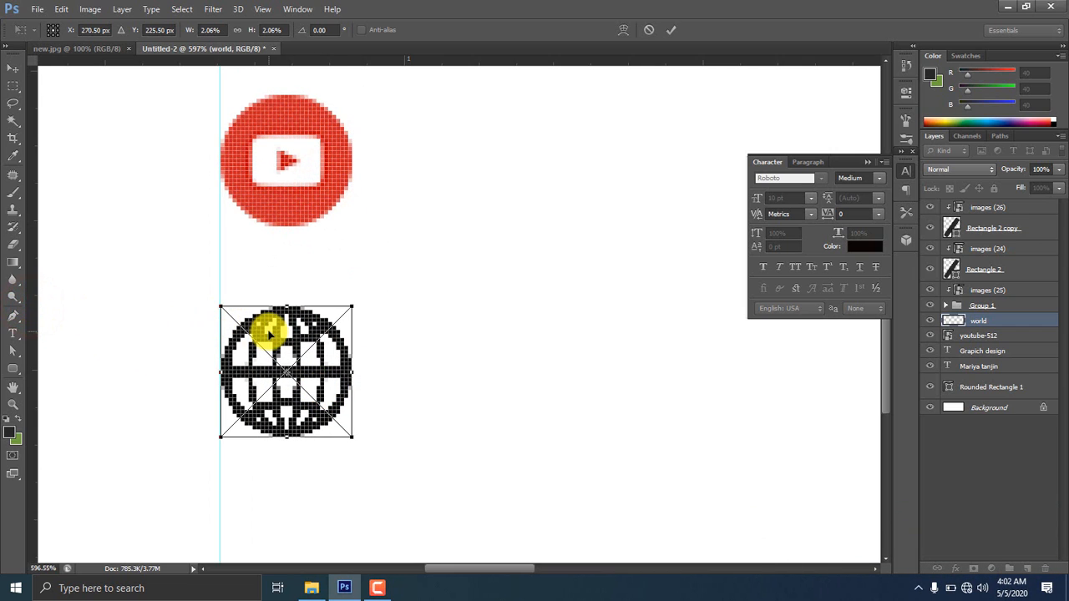
key(Return)
drag(198, 269, 24, 282)
scroll(306, 349, down, 5)
scroll(315, 351, down, 3)
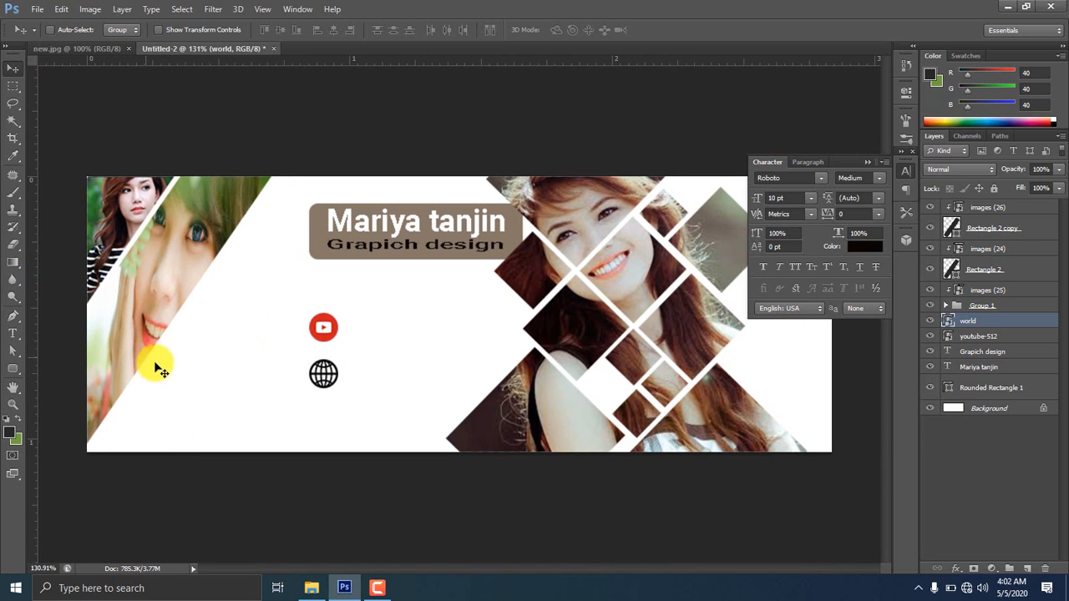
Type 'Tach Joy' beside the YouTube icon and scale it down
click(13, 334)
click(337, 316)
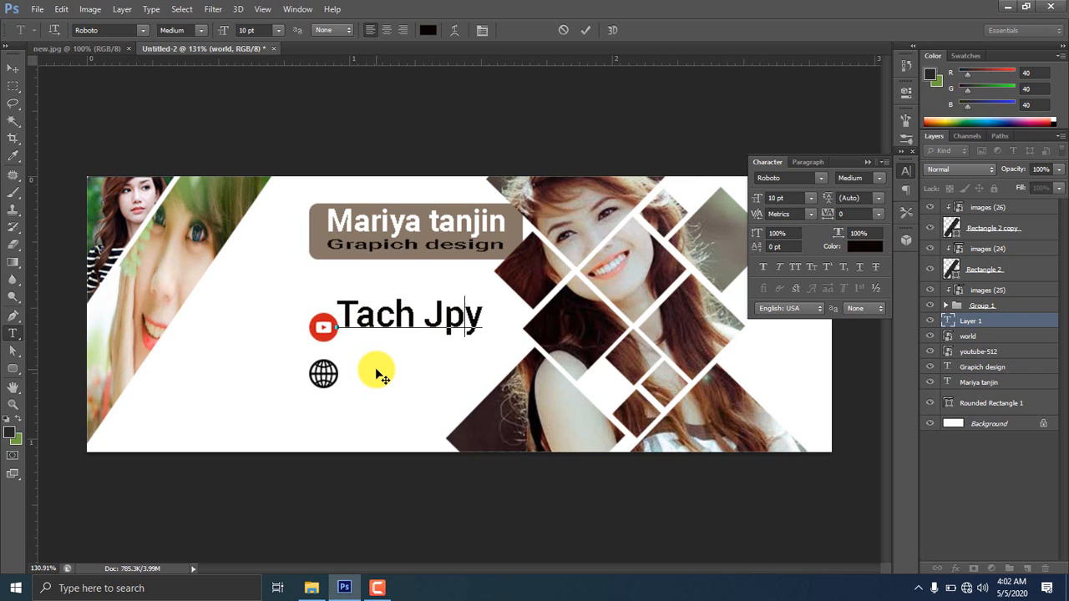
click(14, 69)
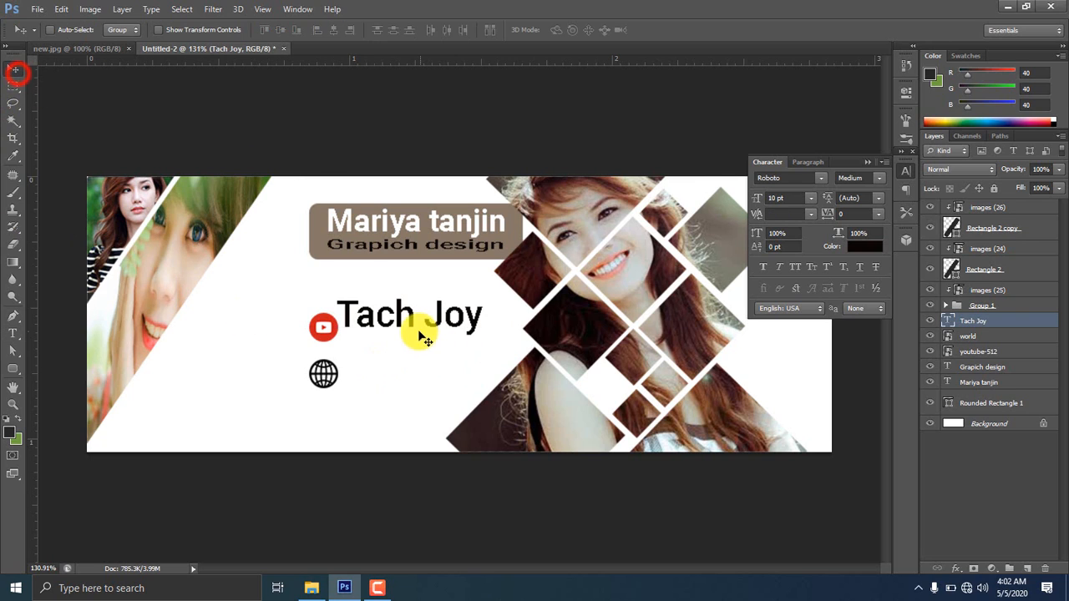
drag(417, 332, 474, 344)
key(ctrl+t)
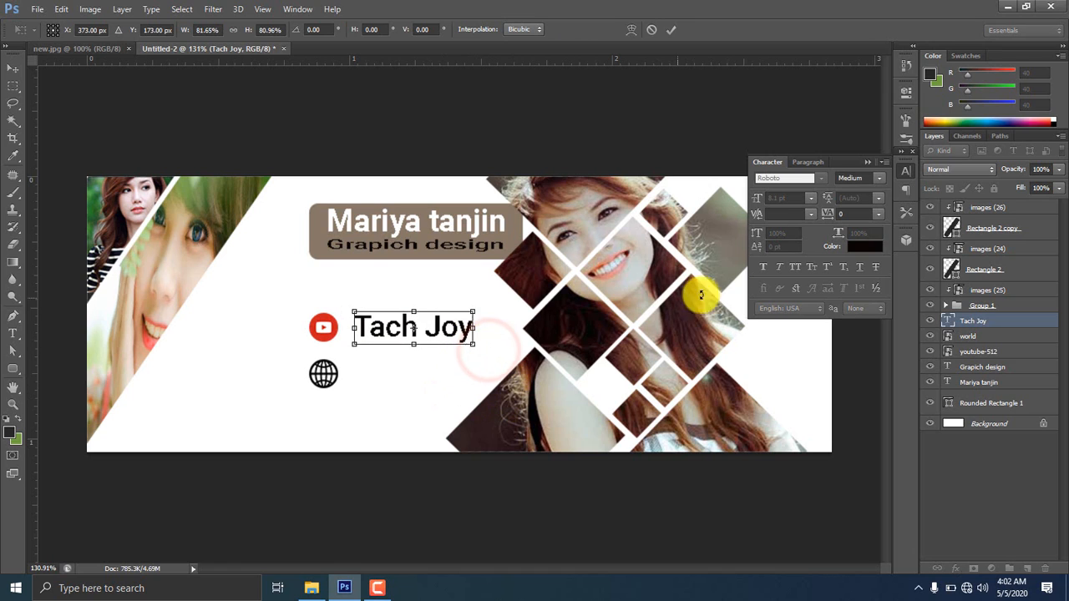
key(Return)
Set 'Tach Joy' to Roboto Black and nudge it slightly left
click(877, 193)
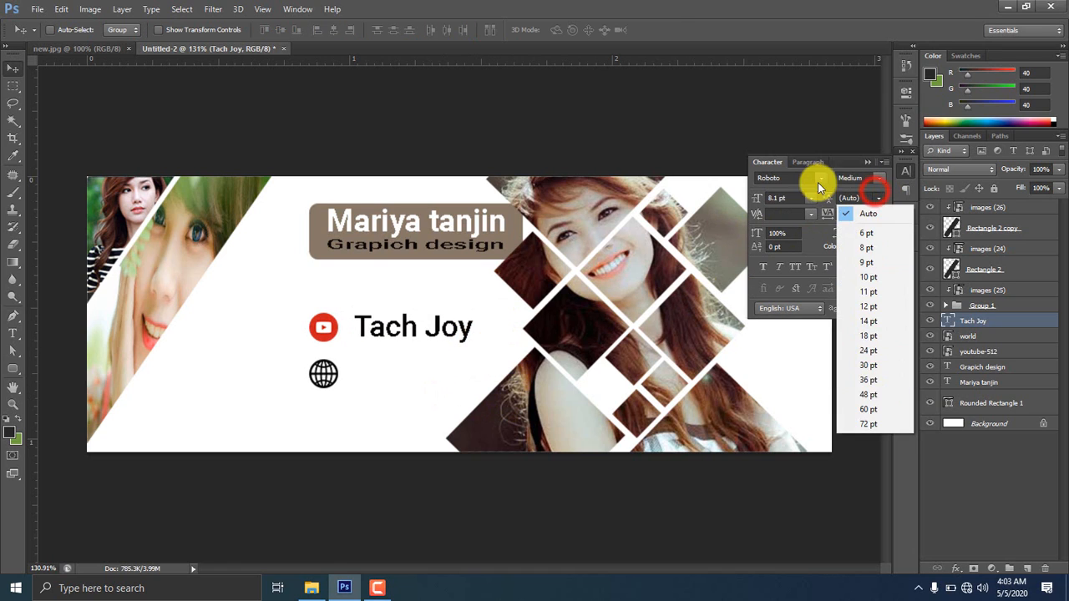
click(790, 196)
click(883, 178)
click(854, 294)
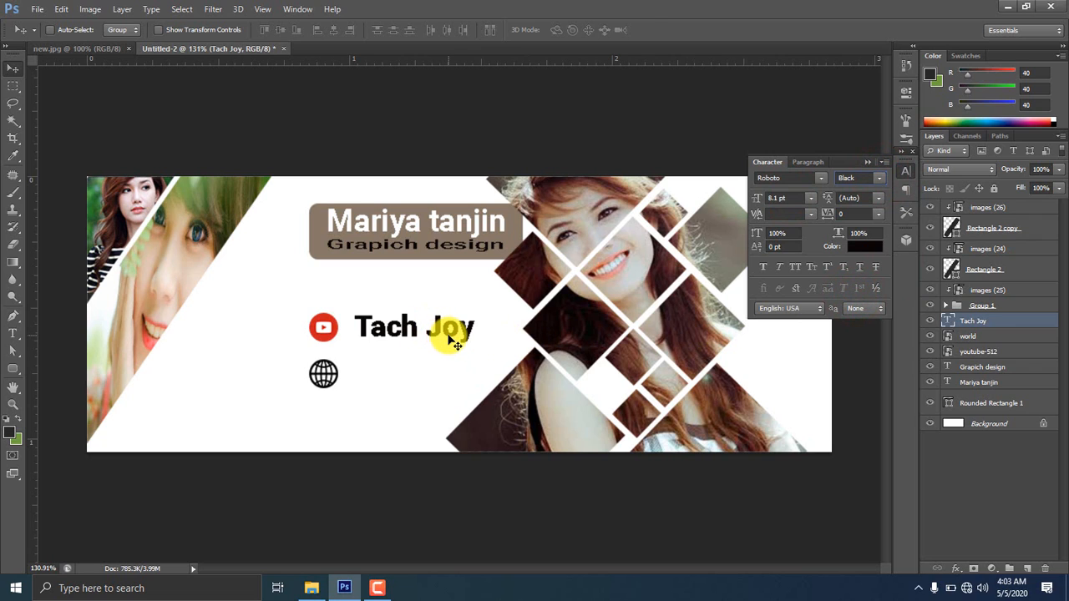
key(ctrl+t)
drag(410, 306, 431, 325)
key(Return)
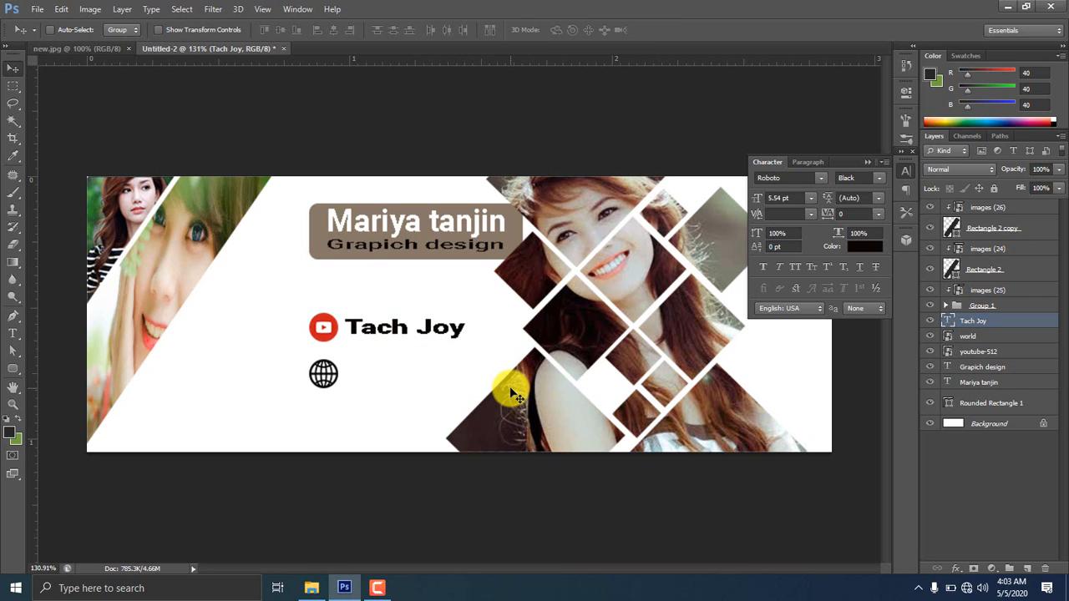
Add a web address text line beside the globe icon
click(15, 331)
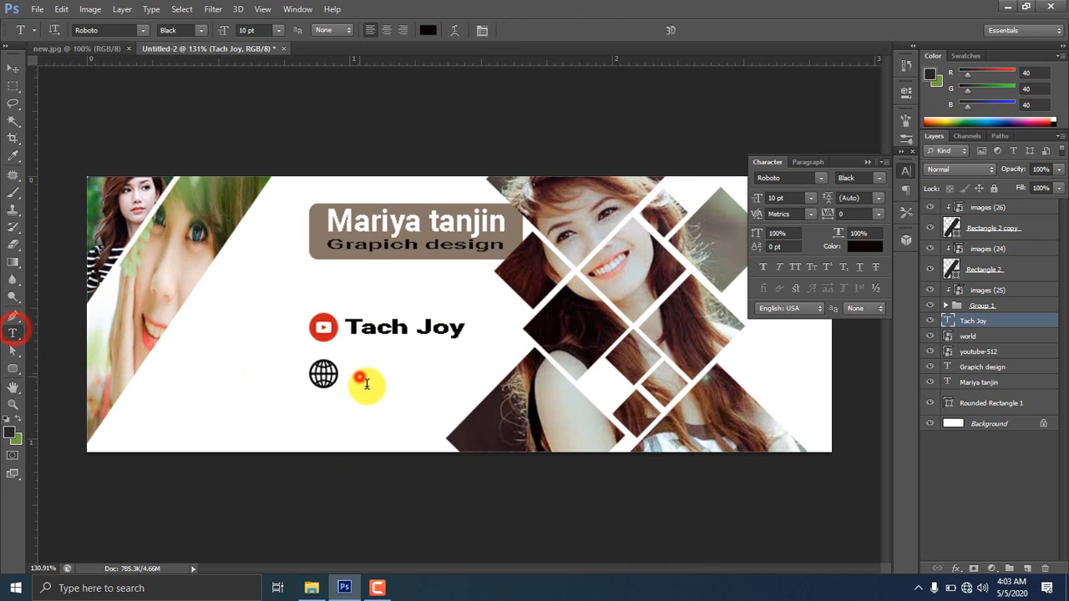
click(358, 376)
text(WW)
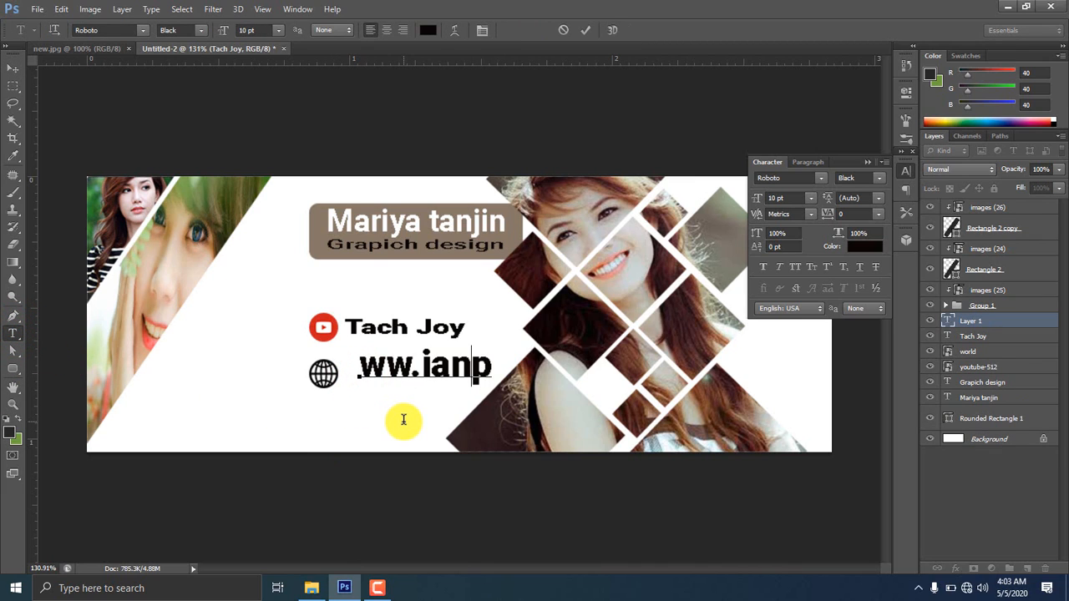
text(m)
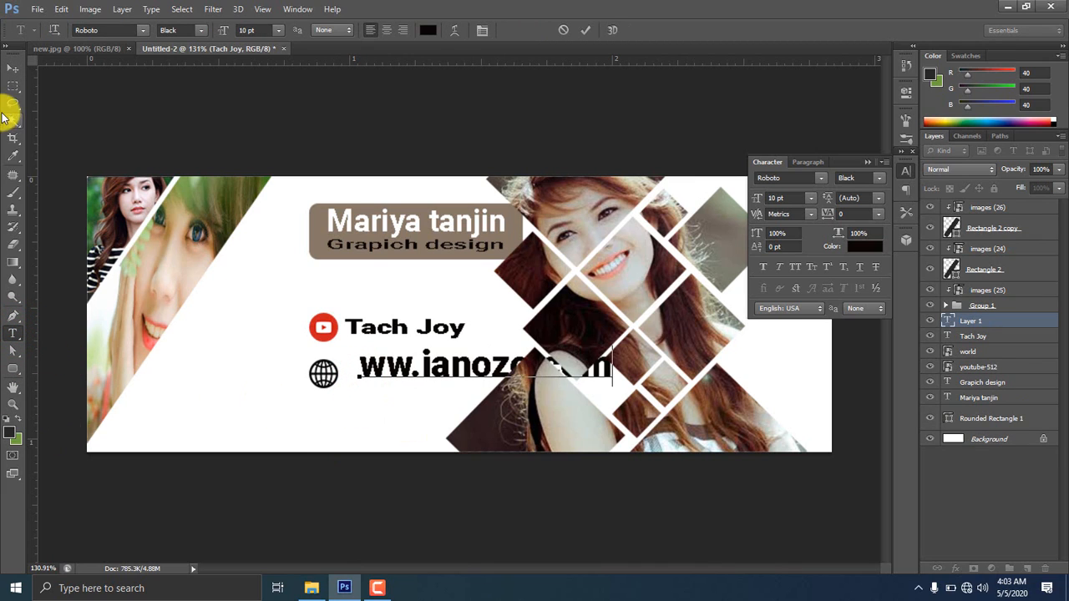
click(14, 65)
Free Transform the address text narrower and shorter to fit beside the globe
key(ctrl+t)
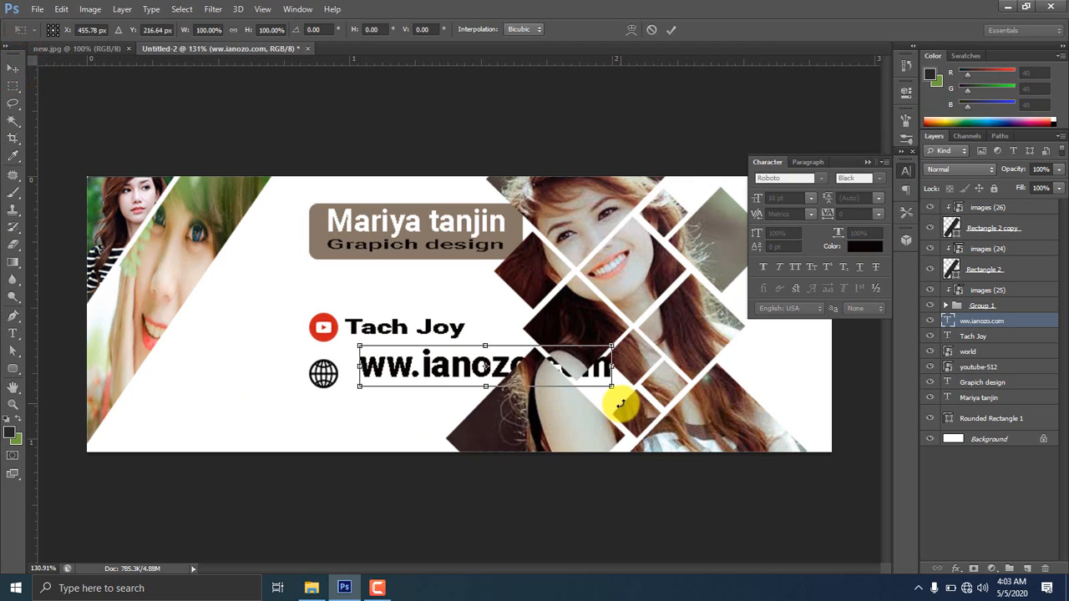
drag(614, 365, 502, 365)
drag(427, 346, 426, 357)
drag(358, 375, 345, 379)
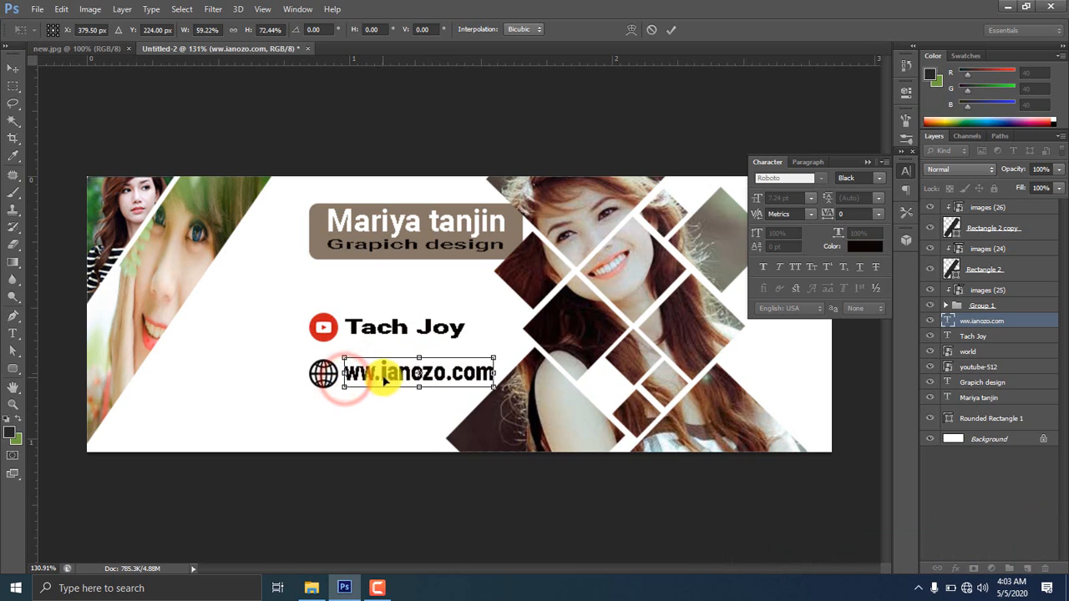
click(12, 333)
click(472, 232)
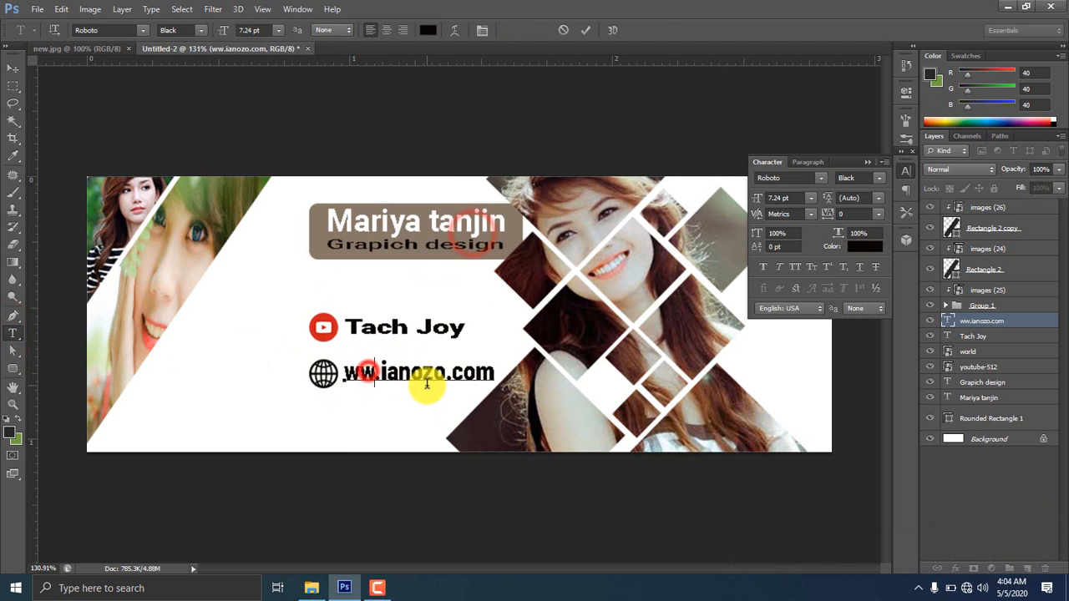
Delete the leading 'ww' to leave 'ianozo.com', then widen it slightly
click(371, 371)
key(BackSpace)
key(BackSpace)
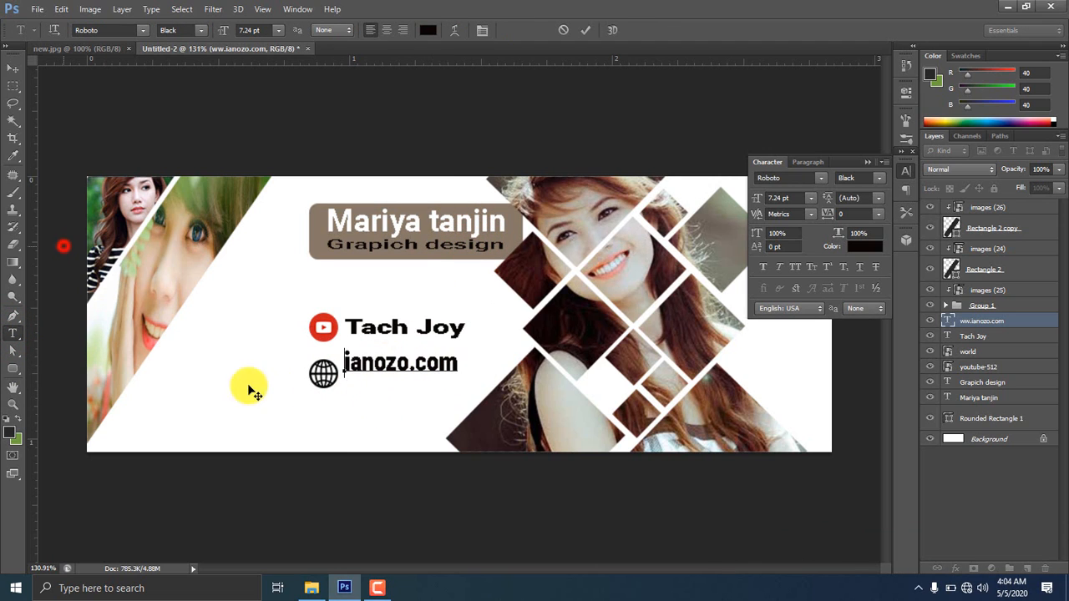
click(13, 67)
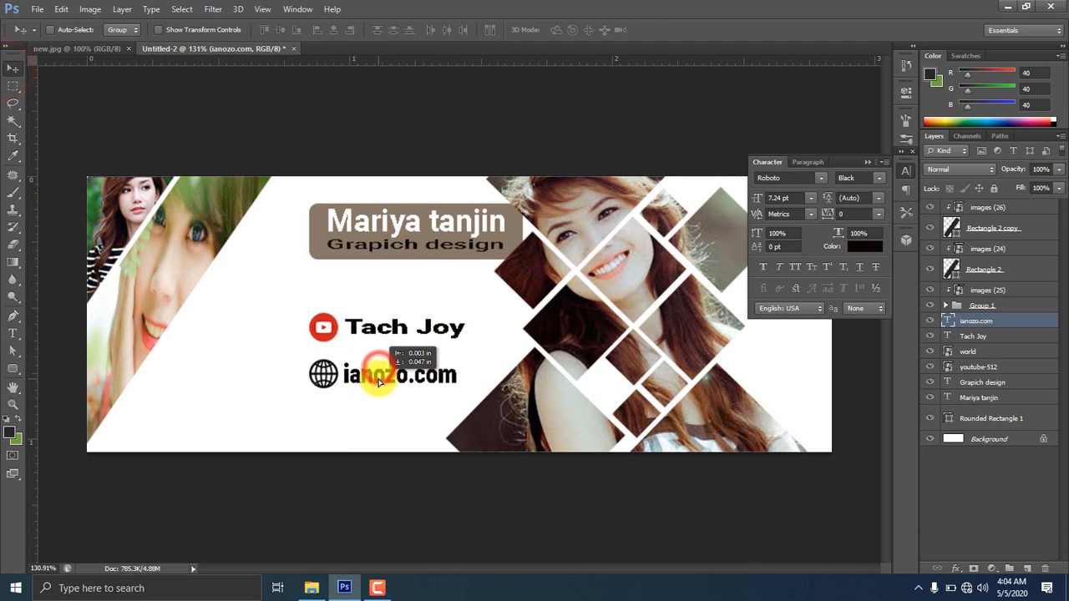
key(ctrl+t)
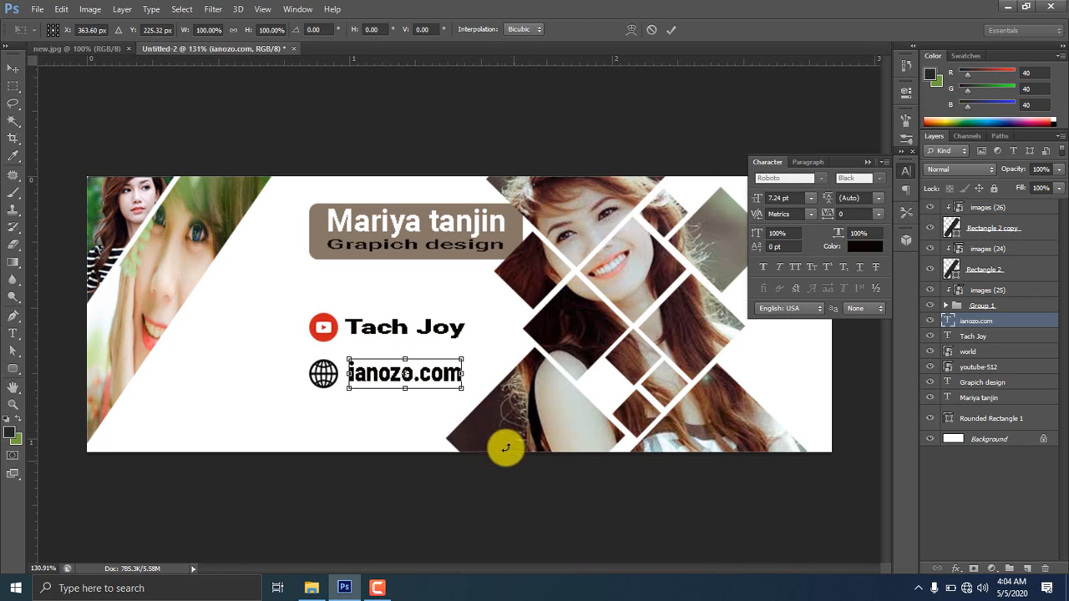
drag(461, 374, 464, 374)
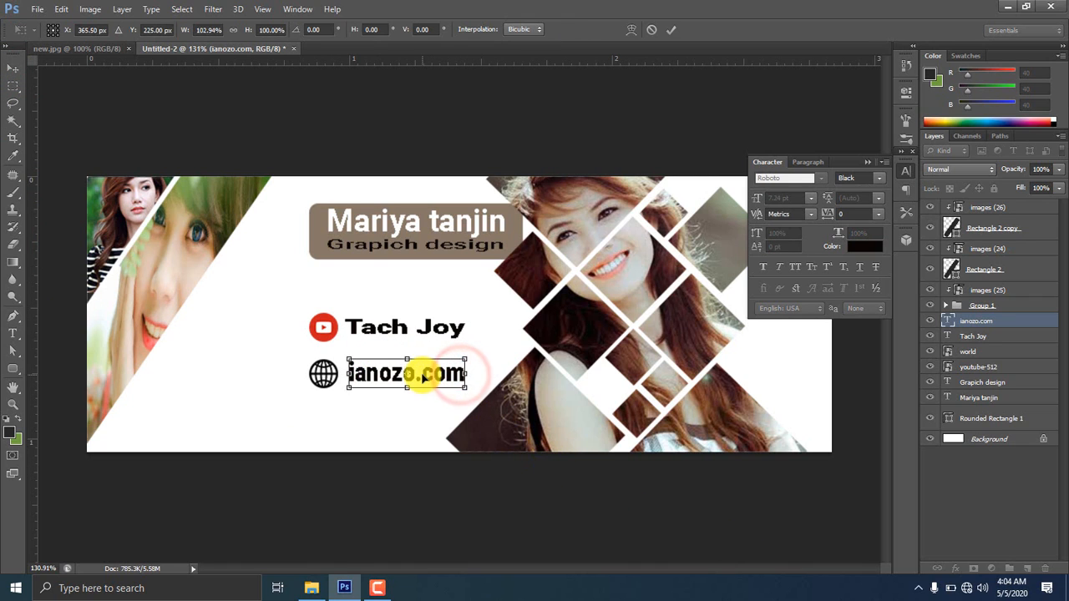
key(Return)
scroll(408, 389, down, 5)
scroll(407, 397, up, 9)
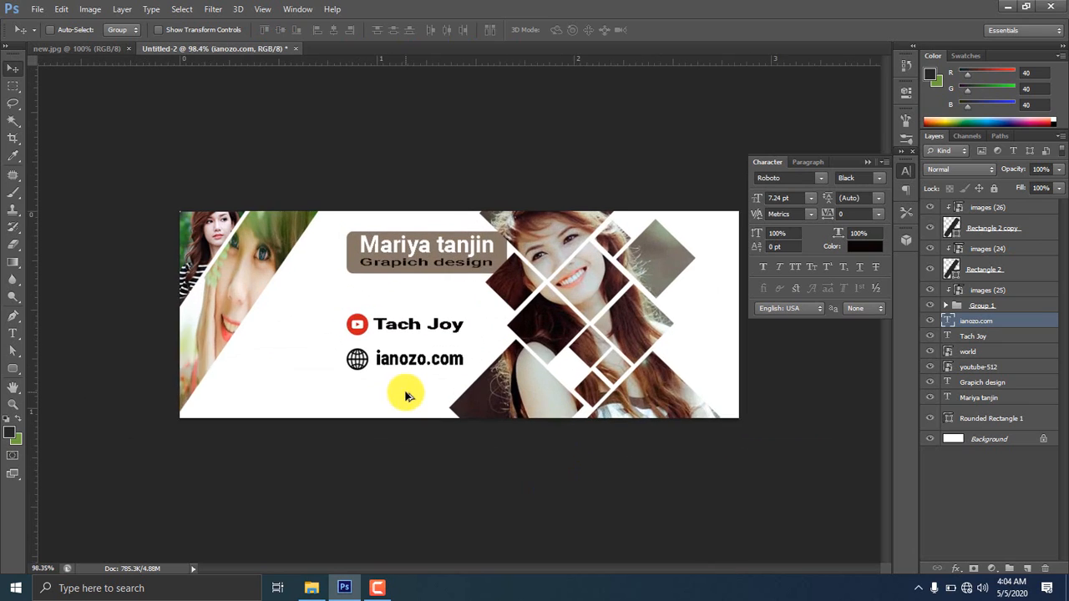
Shrink the globe icon layer around its centre
ctrl+click(952, 352)
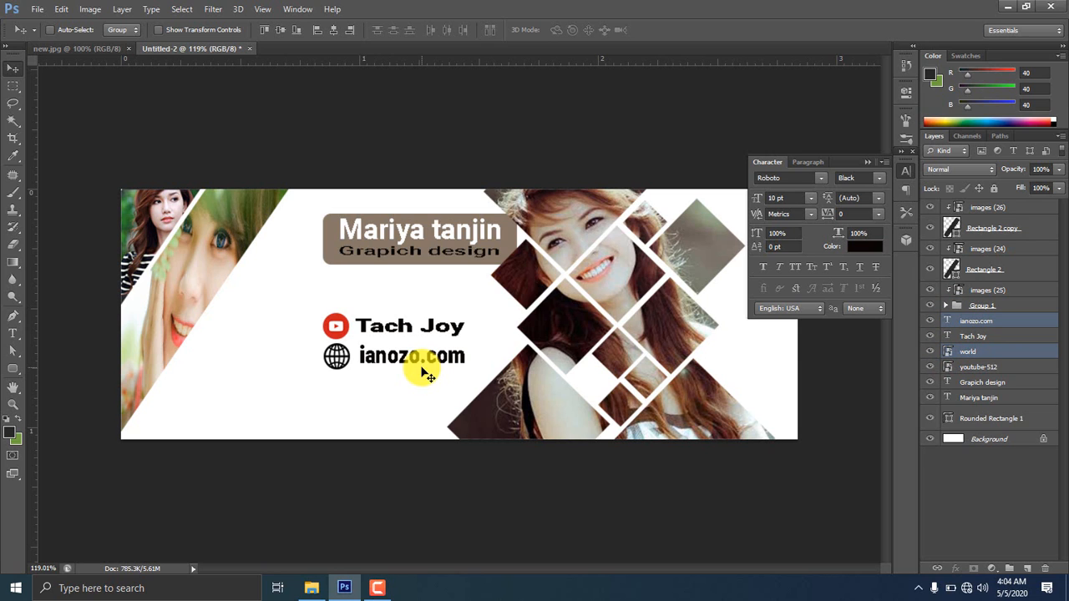
click(985, 351)
scroll(194, 573, up, 11)
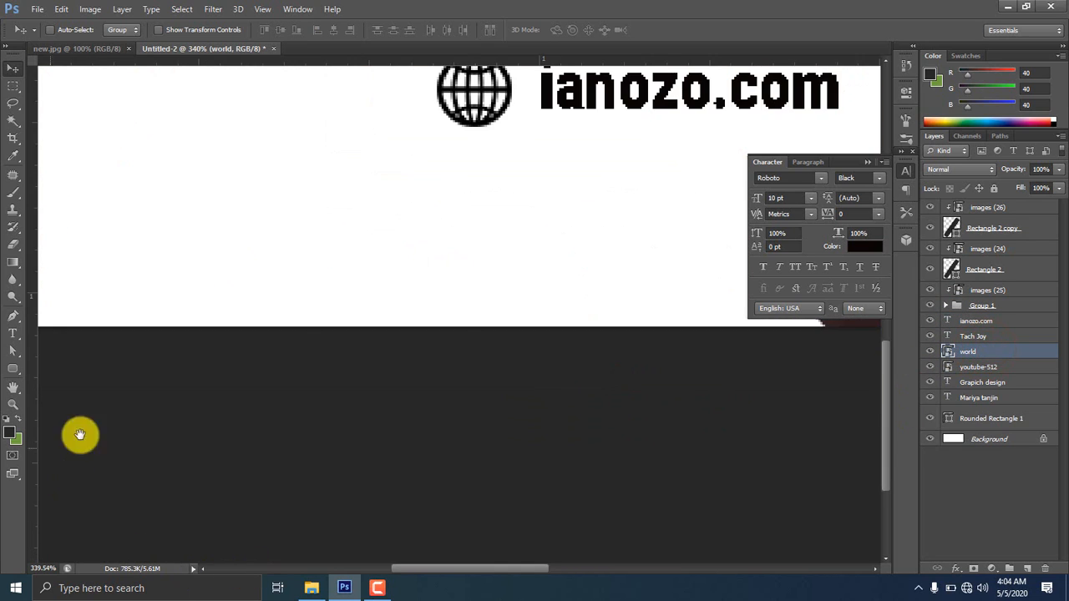
drag(437, 242, 470, 478)
key(ctrl+t)
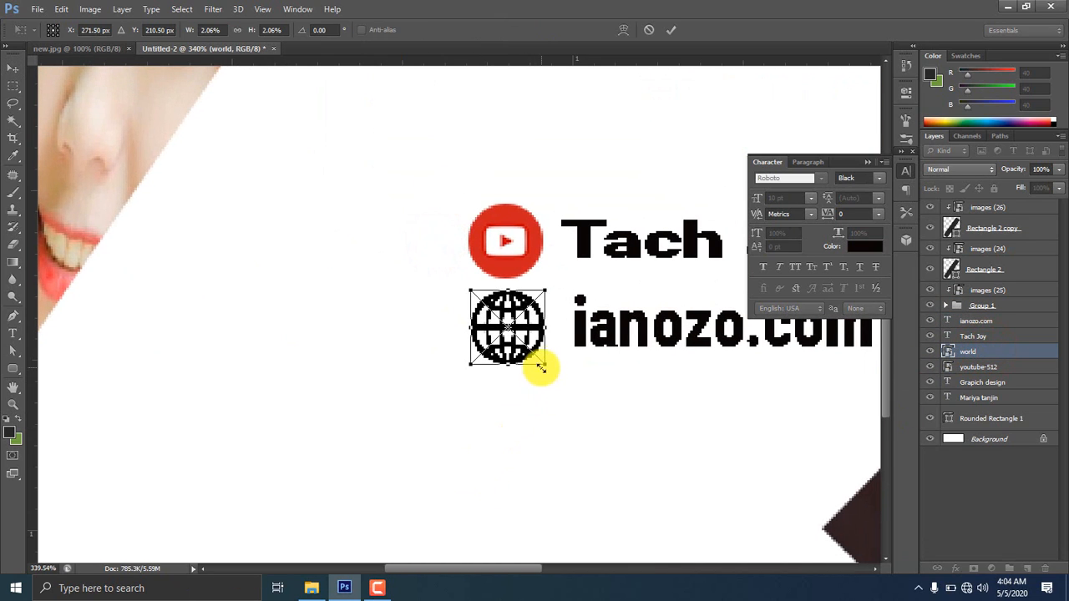
drag(541, 368, 542, 351)
key(Return)
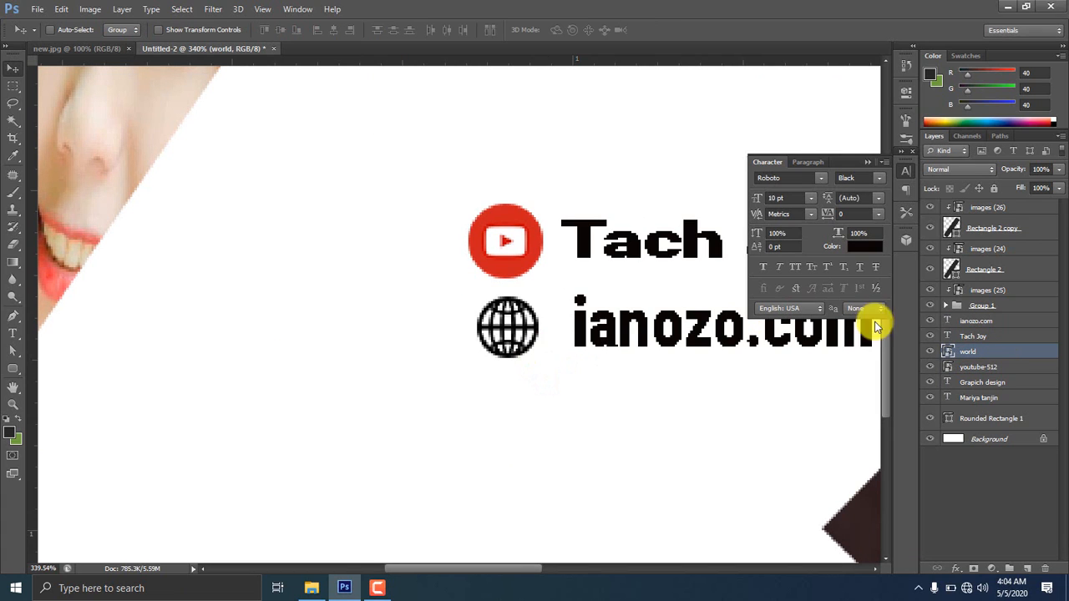
Shrink the YouTube icon slightly
click(952, 368)
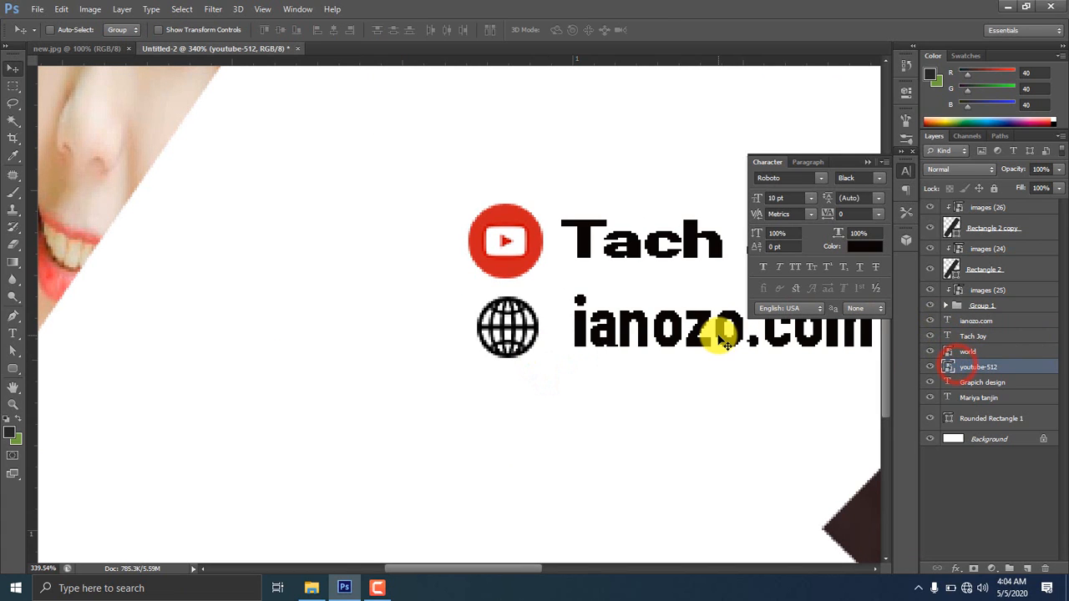
key(ctrl+t)
drag(543, 278, 536, 272)
key(Return)
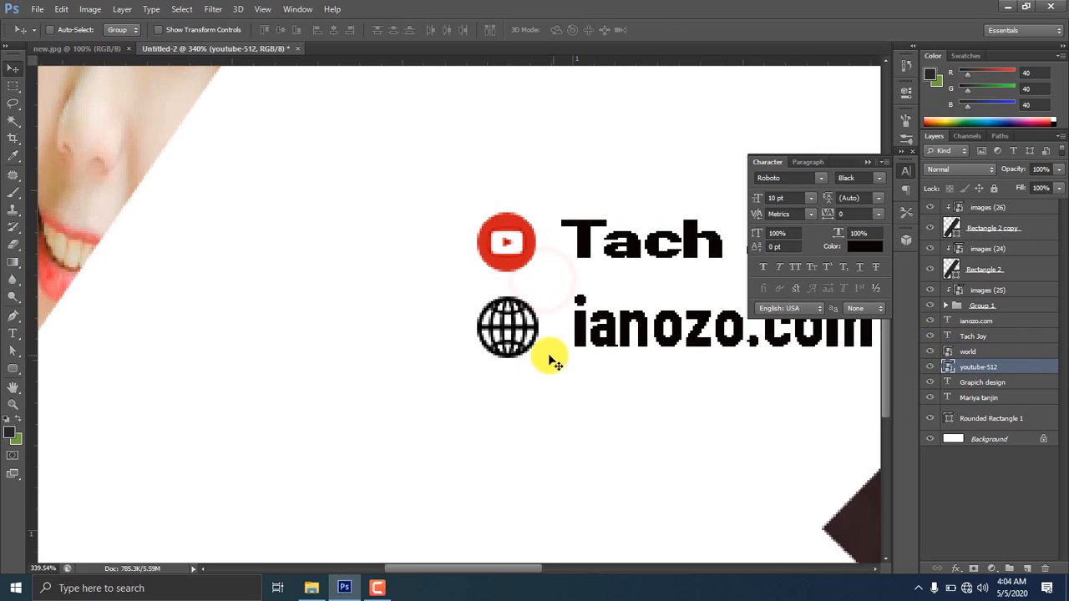
Shrink the globe icon a little more, to 1.50%
click(960, 352)
key(ctrl+t)
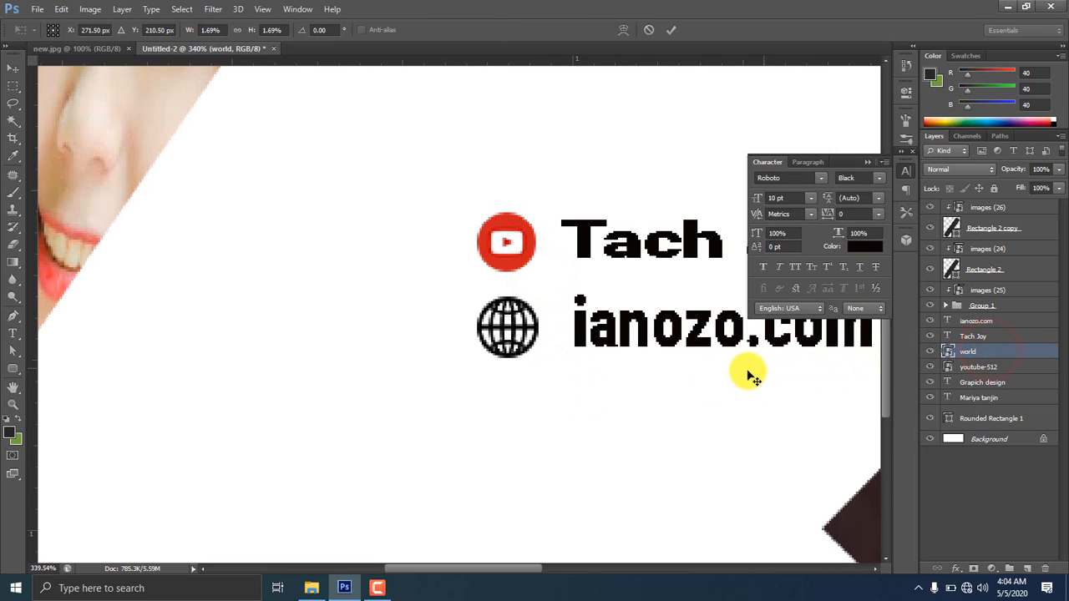
drag(539, 359, 535, 364)
key(Return)
scroll(537, 372, down, 10)
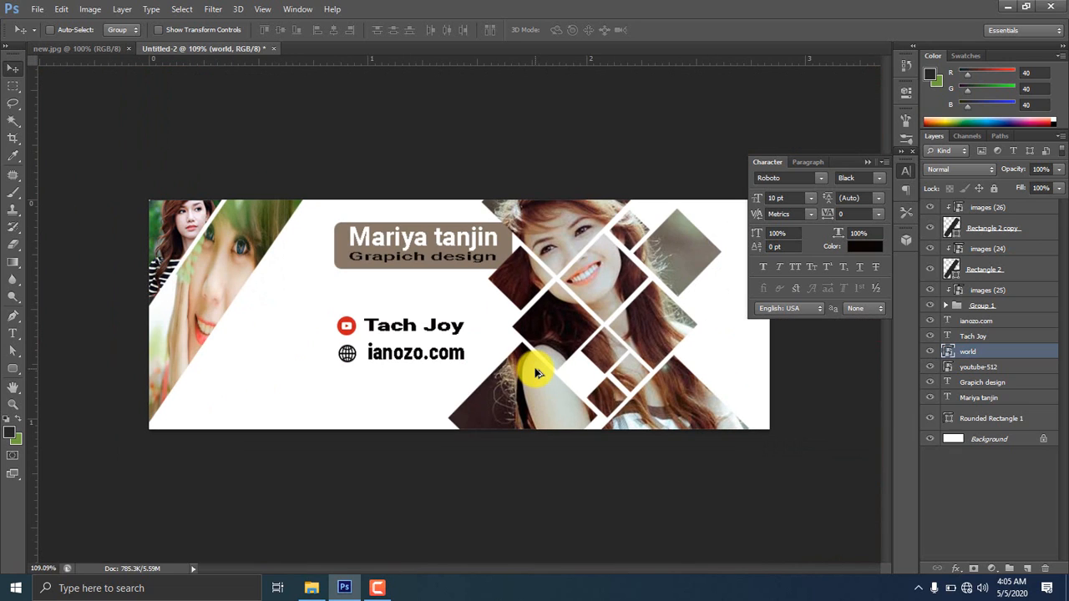
Set both the Tach Joy and ianozo.com layers to 9 pt, then collapse the Character panel
click(1006, 336)
shift+click(1002, 322)
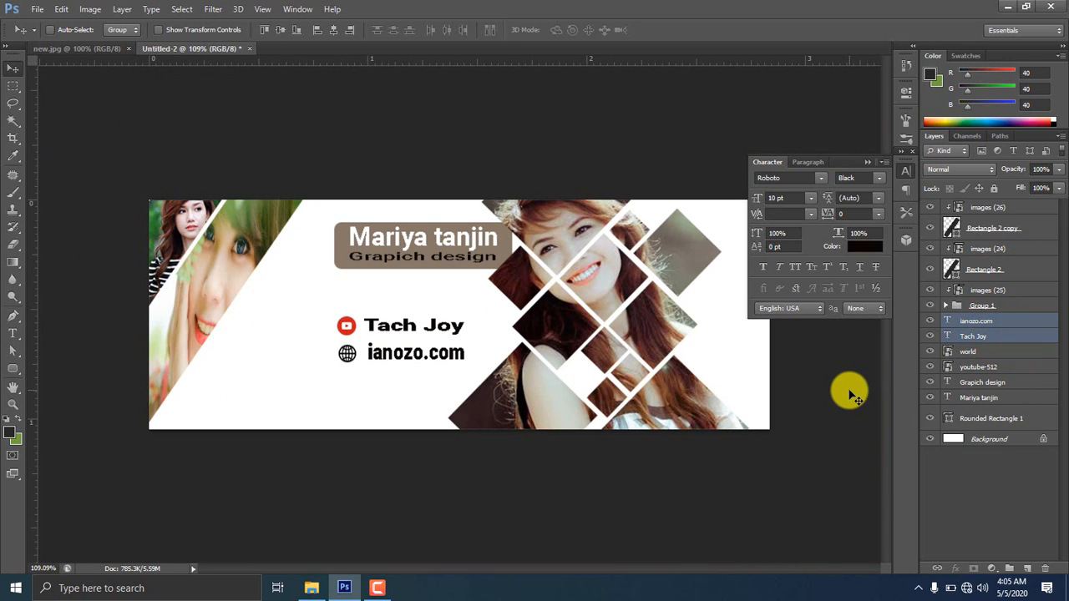
click(811, 198)
click(805, 269)
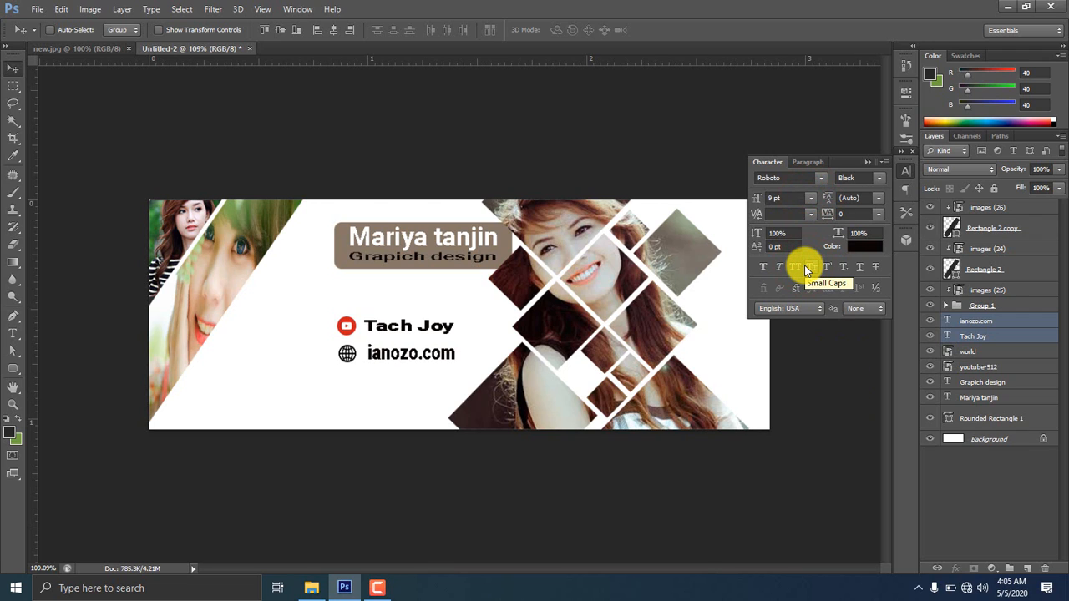
click(906, 170)
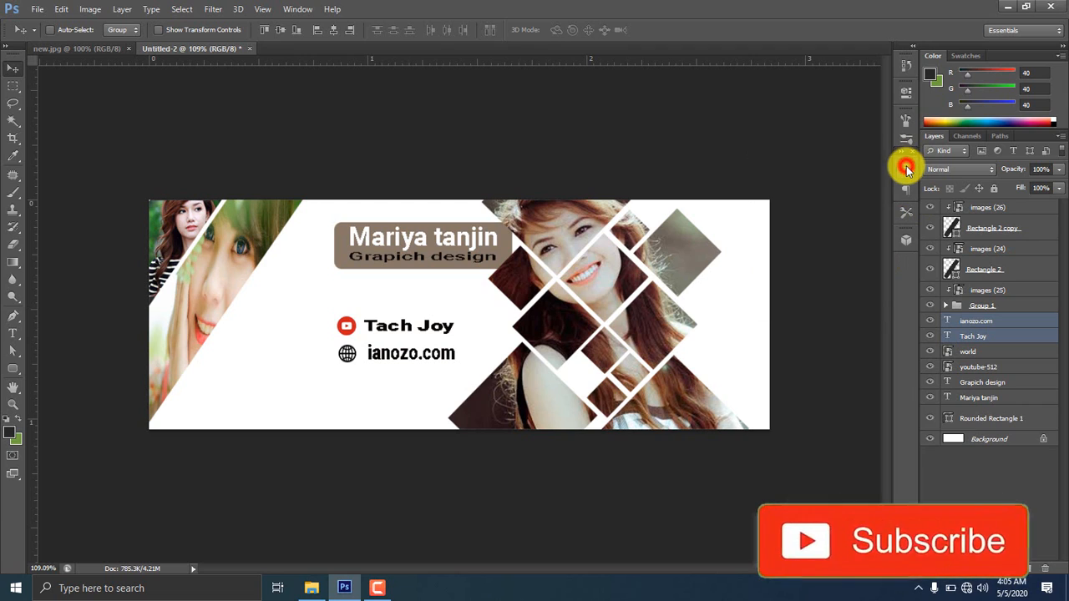